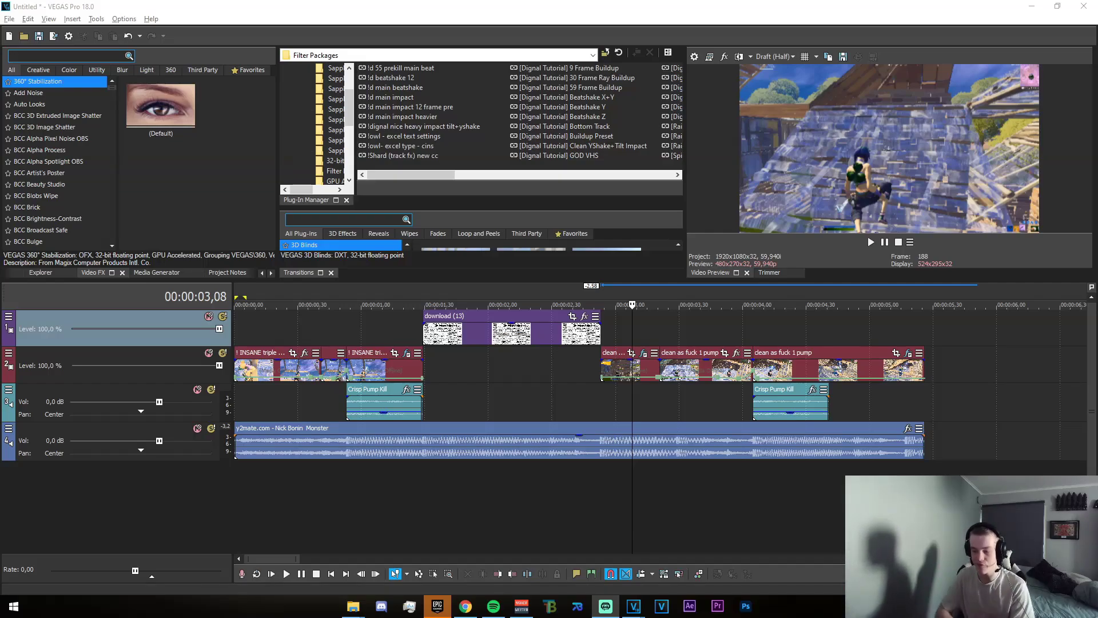
Step: Examine where the download (13) clip sits between the gameplay clips and against the music on the timeline
{"action": "left_click_drag", "start_coordinate": [315, 497], "coordinate": [422, 478]}
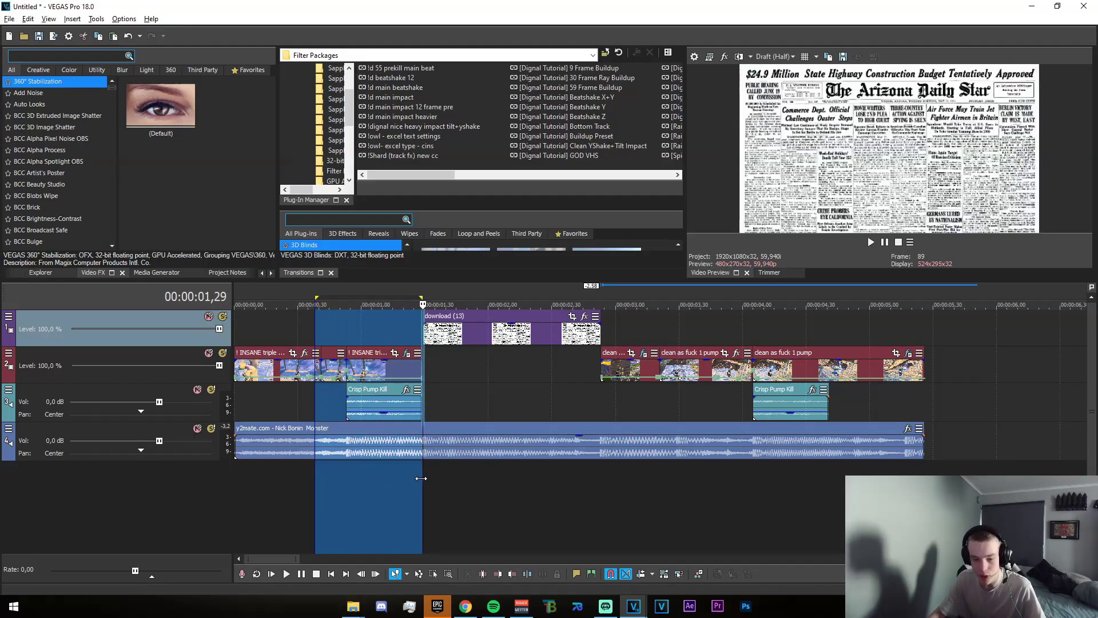
{"action": "left_click", "coordinate": [424, 451]}
{"action": "scroll", "coordinate": [421, 459], "scroll_direction": "up", "scroll_amount": 3}
{"action": "scroll", "coordinate": [575, 517], "scroll_direction": "down", "scroll_amount": 2}
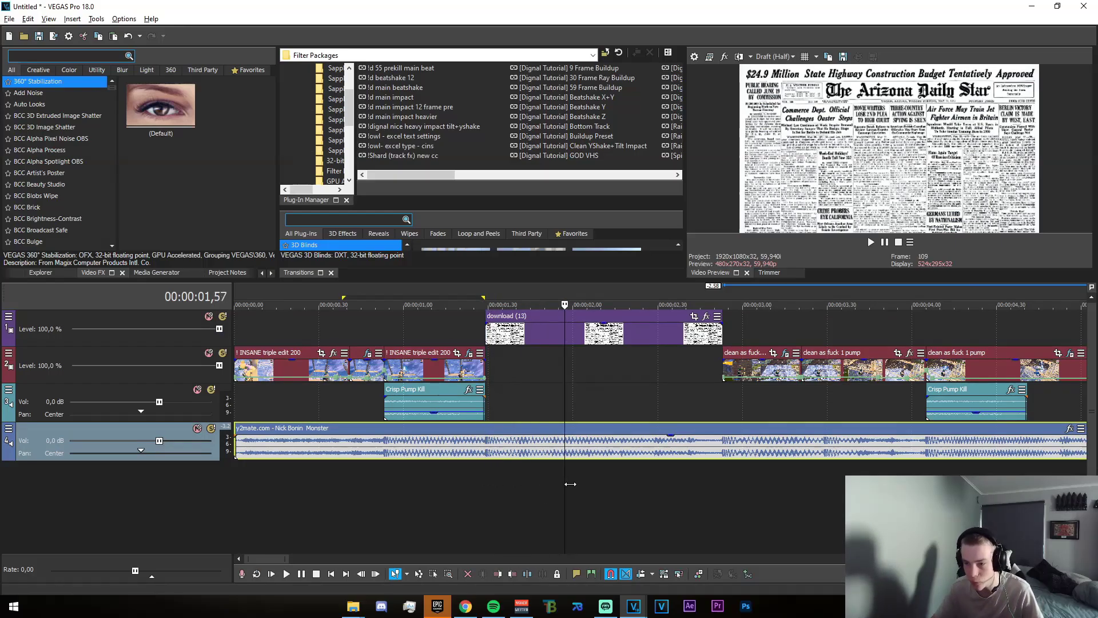
{"action": "left_click", "coordinate": [722, 449]}
{"action": "scroll", "coordinate": [731, 503], "scroll_direction": "up", "scroll_amount": 3}
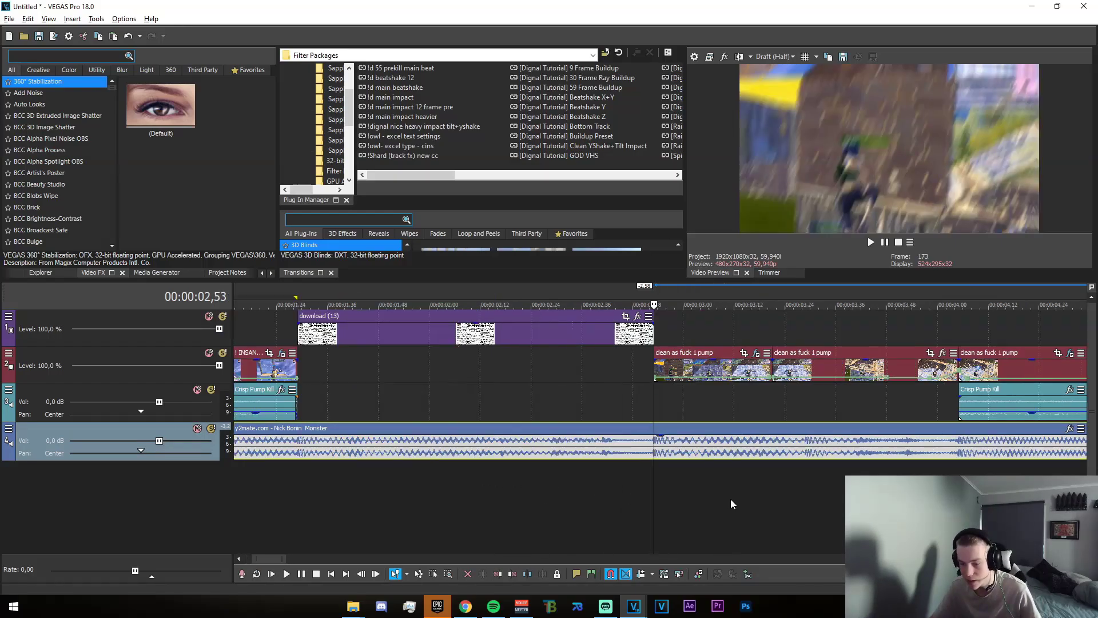
{"action": "scroll", "coordinate": [667, 518], "scroll_direction": "down", "scroll_amount": 5}
{"action": "scroll", "coordinate": [641, 512], "scroll_direction": "up", "scroll_amount": 1}
{"action": "scroll", "coordinate": [621, 512], "scroll_direction": "down", "scroll_amount": 1}
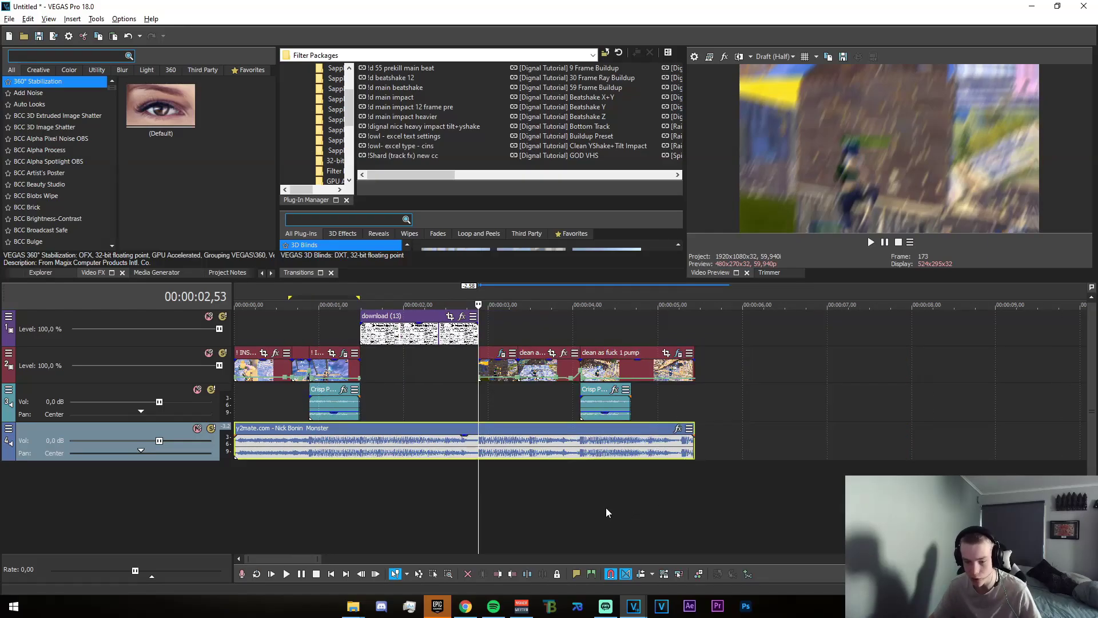
Step: Play the whole edit from the start and review the section covered by the download (13) clip
{"action": "left_click_drag", "start_coordinate": [694, 492], "coordinate": [49, 461]}
{"action": "key", "text": "space"}
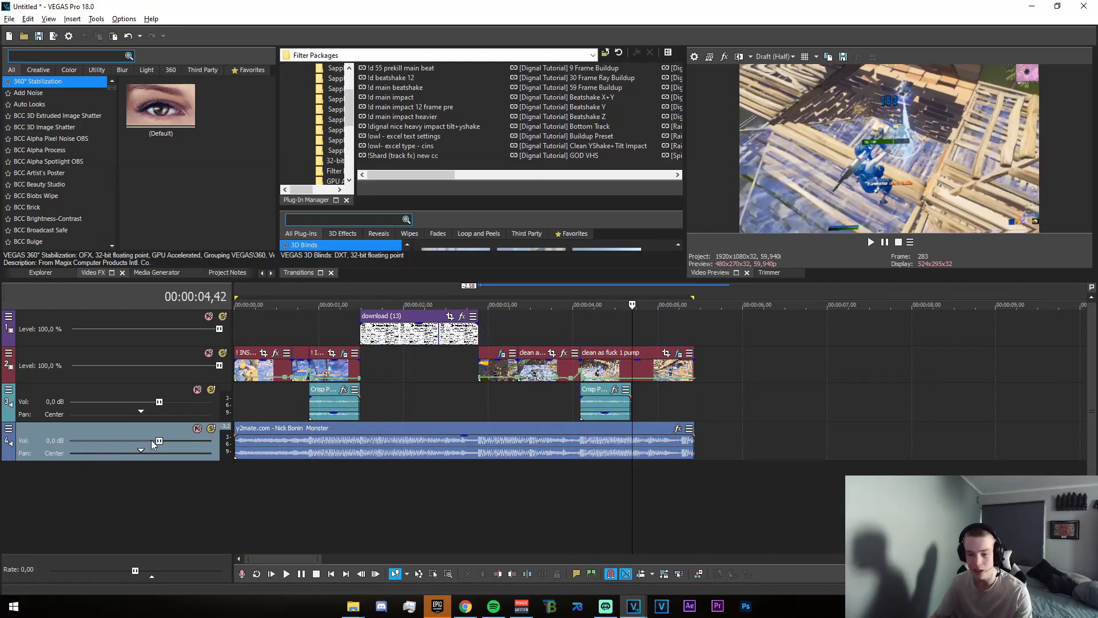
{"action": "double_click", "coordinate": [359, 445]}
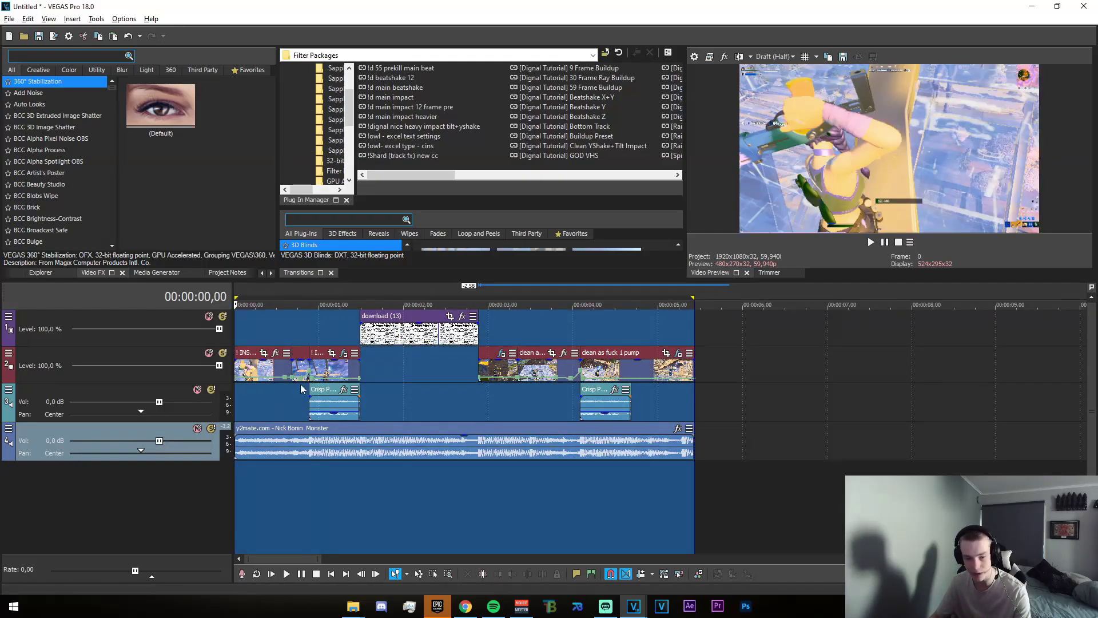
{"action": "scroll", "coordinate": [303, 389], "scroll_direction": "up", "scroll_amount": 2}
{"action": "key", "text": "space"}
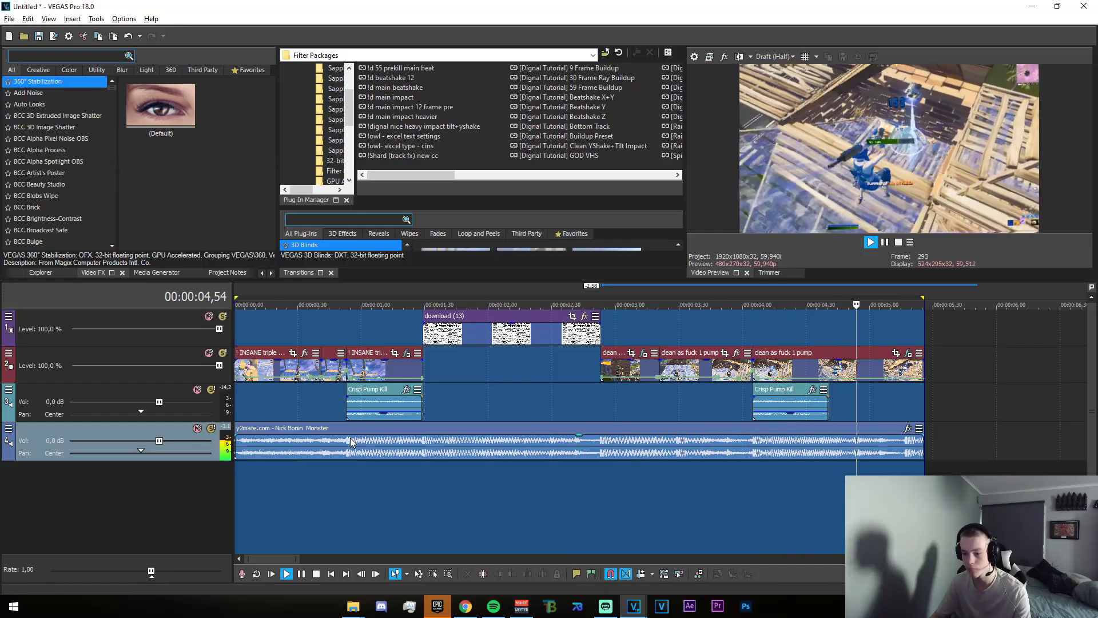
{"action": "key", "text": "space"}
{"action": "left_click", "coordinate": [592, 506]}
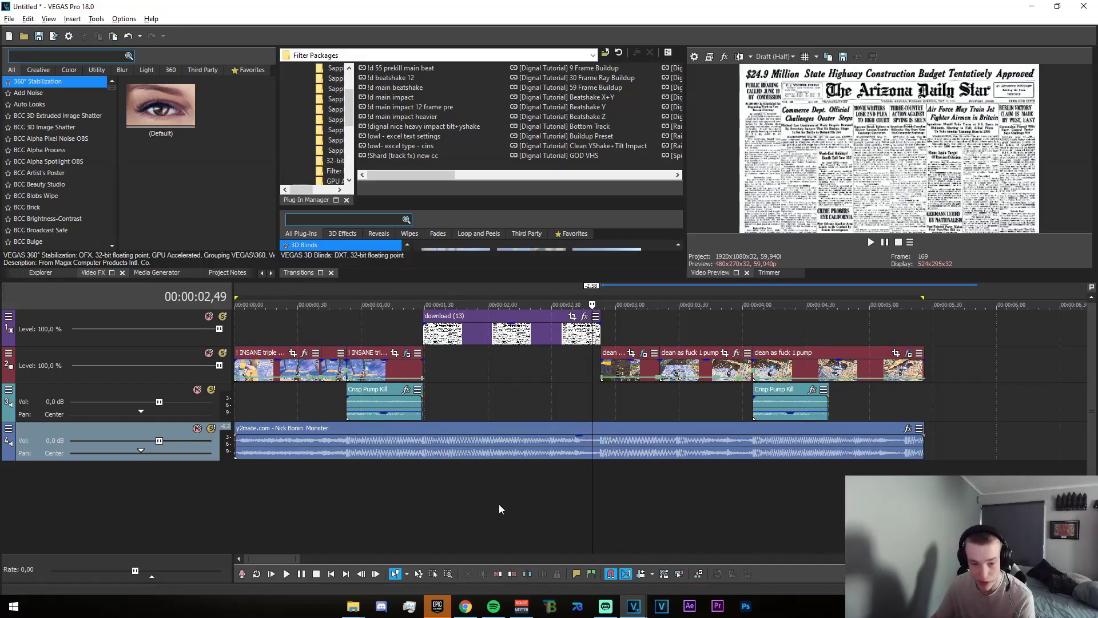
{"action": "scroll", "coordinate": [499, 508], "scroll_direction": "up", "scroll_amount": 2}
{"action": "left_click_drag", "start_coordinate": [303, 514], "coordinate": [665, 554]}
{"action": "left_click", "coordinate": [666, 554]}
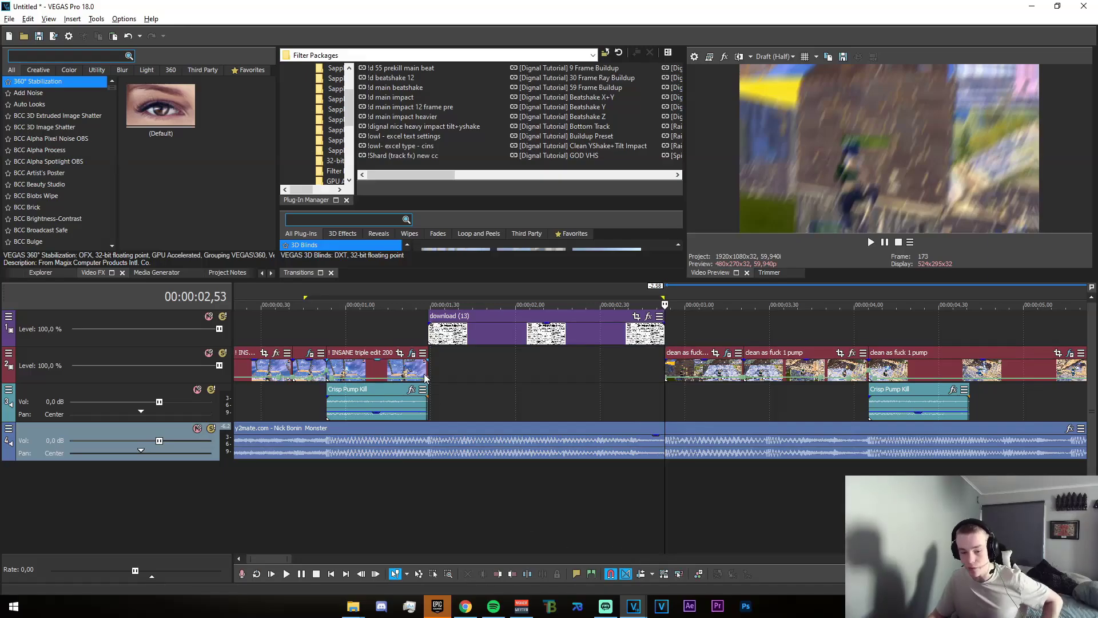
Step: Extend the end of the last INSANE triple edit 200 clip by one frame and apply a freeze frame at 00:00:01,29
{"action": "left_click", "coordinate": [347, 381]}
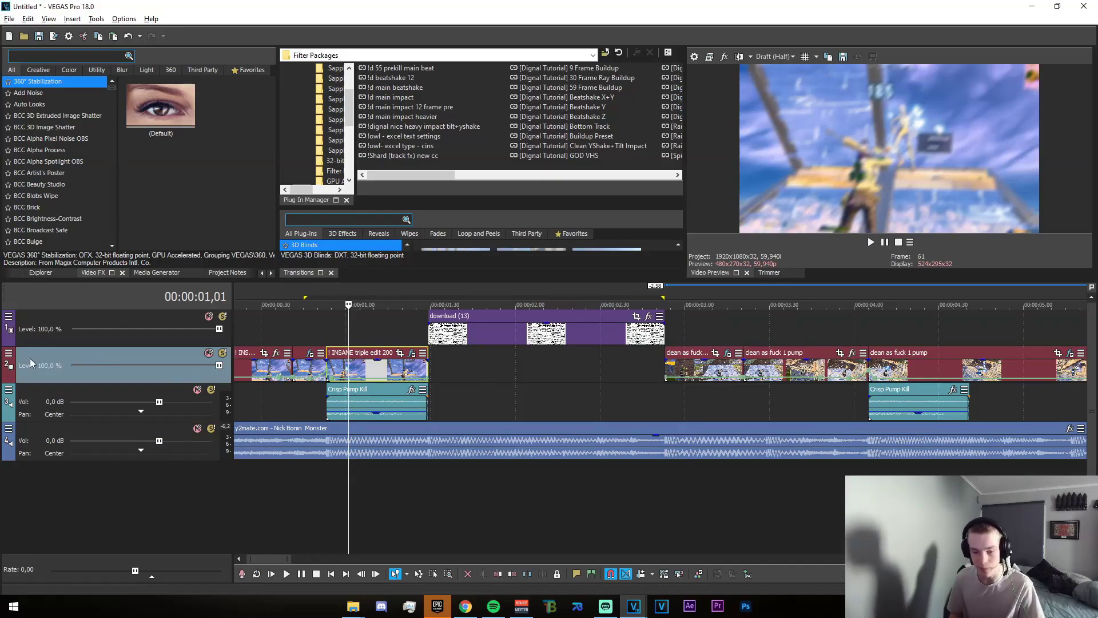
{"action": "left_click", "coordinate": [427, 372]}
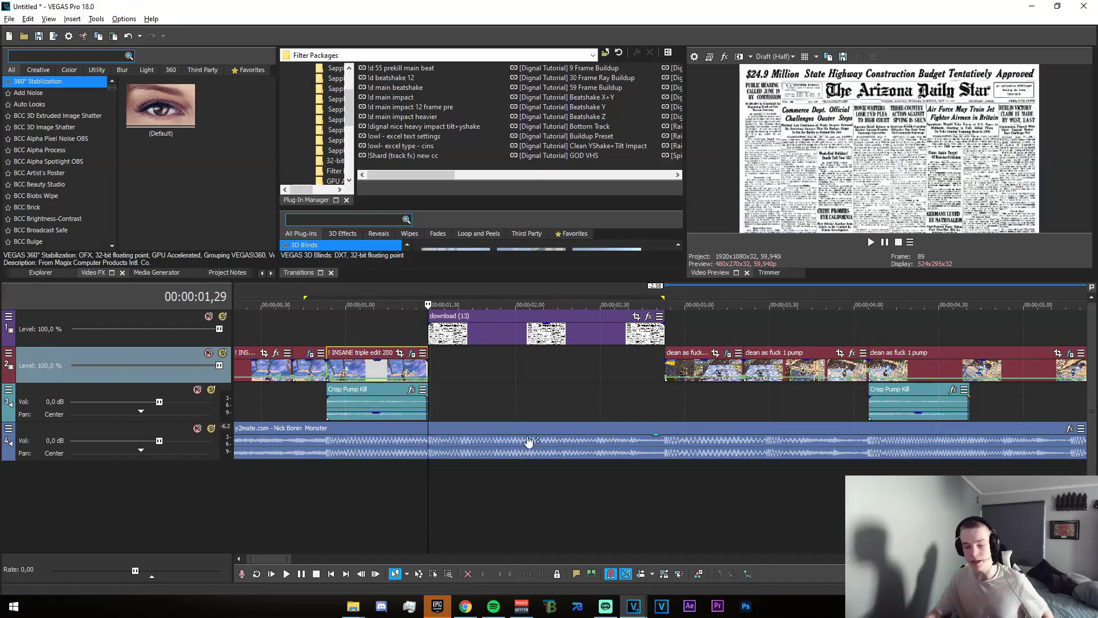
{"action": "scroll", "coordinate": [527, 443], "scroll_direction": "up", "scroll_amount": 5}
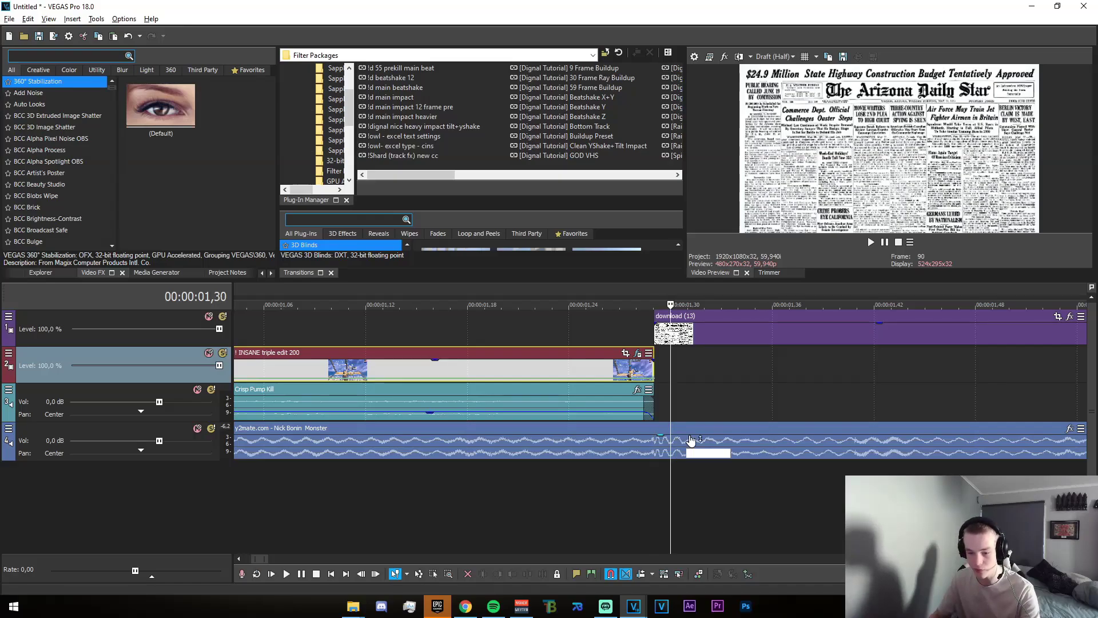
{"action": "left_click_drag", "start_coordinate": [651, 368], "coordinate": [665, 367]}
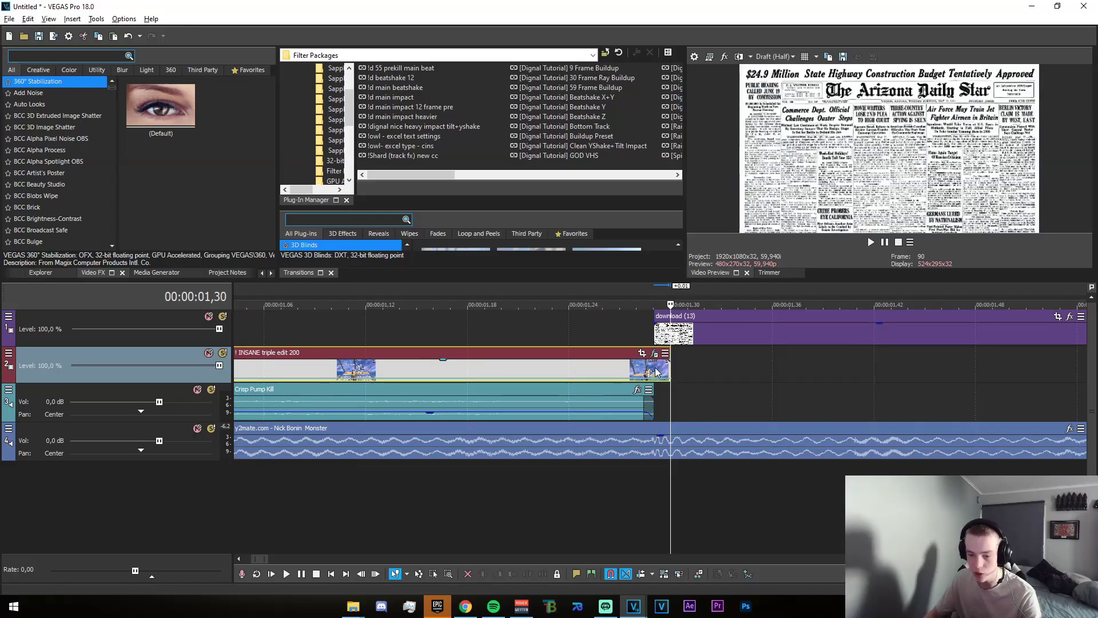
{"action": "right_click", "coordinate": [659, 370]}
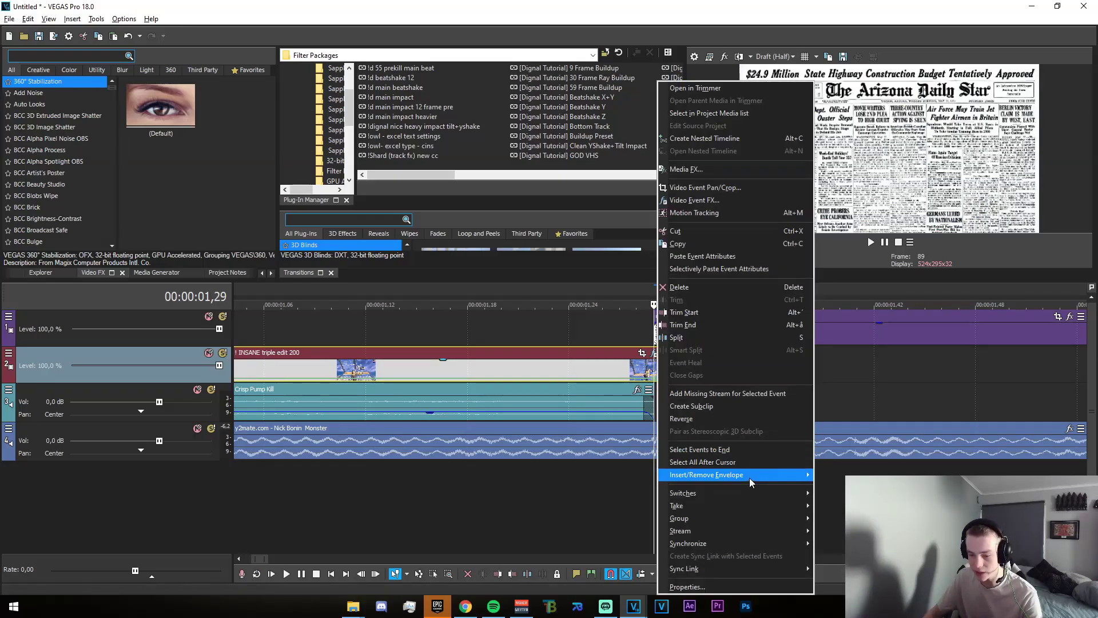
{"action": "left_click", "coordinate": [835, 487]}
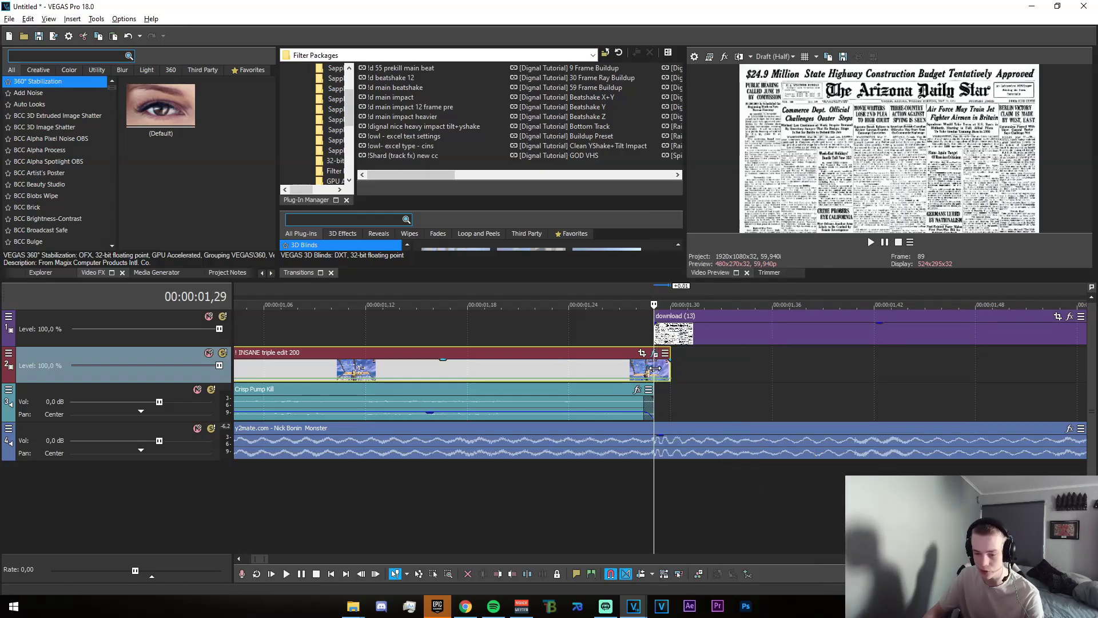
Step: Split off the clip's extra frame at 00:00:01,29 and move it to a new video track above download (13)
{"action": "scroll", "coordinate": [654, 450], "scroll_direction": "down", "scroll_amount": 5}
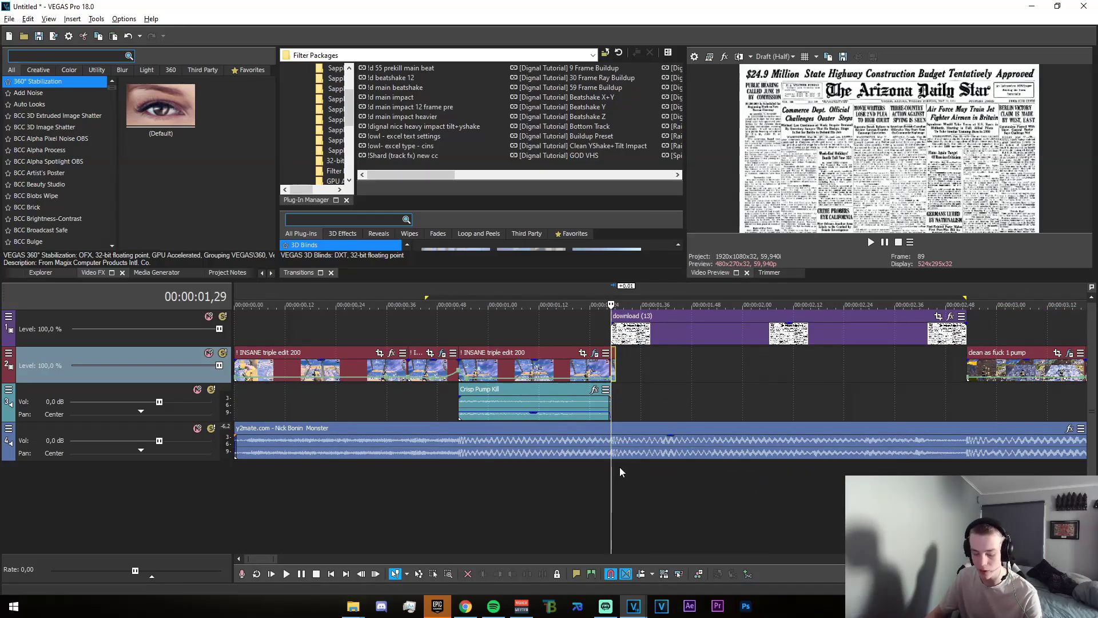
{"action": "key", "text": "ctrl+shift+q"}
{"action": "scroll", "coordinate": [641, 452], "scroll_direction": "up", "scroll_amount": 5}
{"action": "scroll", "coordinate": [758, 443], "scroll_direction": "up", "scroll_amount": 3}
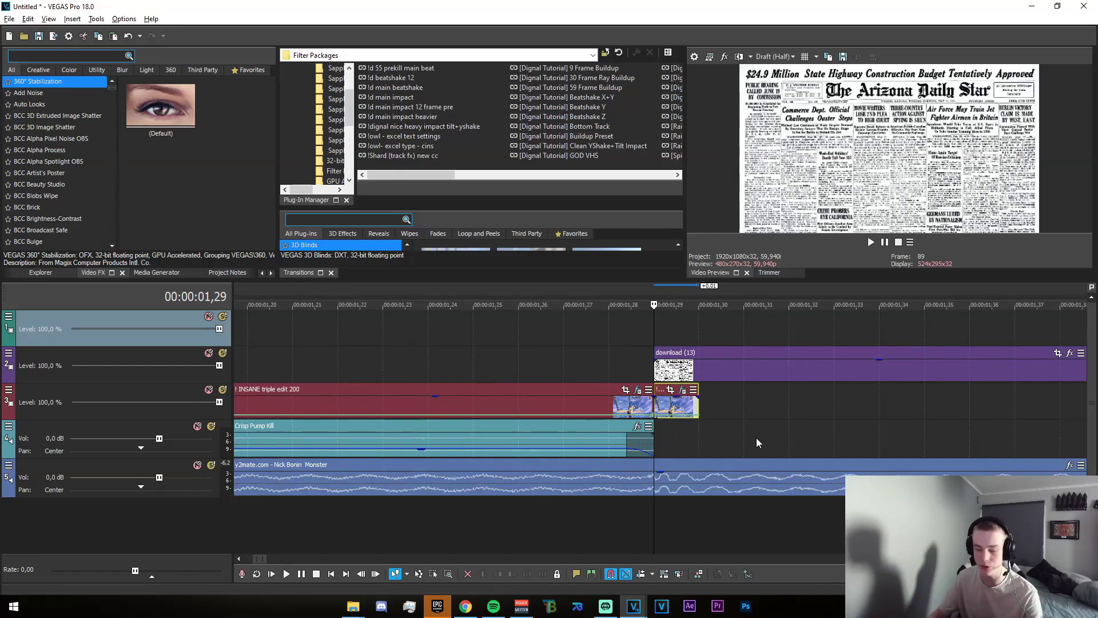
{"action": "left_click_drag", "start_coordinate": [681, 403], "coordinate": [657, 338]}
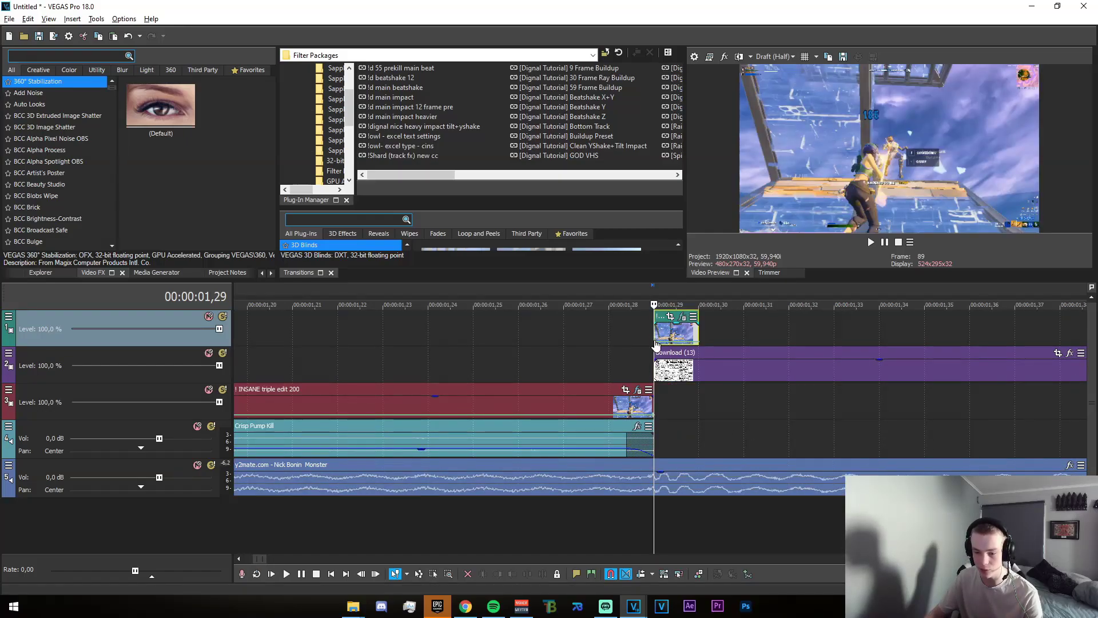
Step: Insert a freeze frame at 00:00:01,29 on the one-frame INSANE triple edit 200 piece on the top track
{"action": "right_click", "coordinate": [656, 348]}
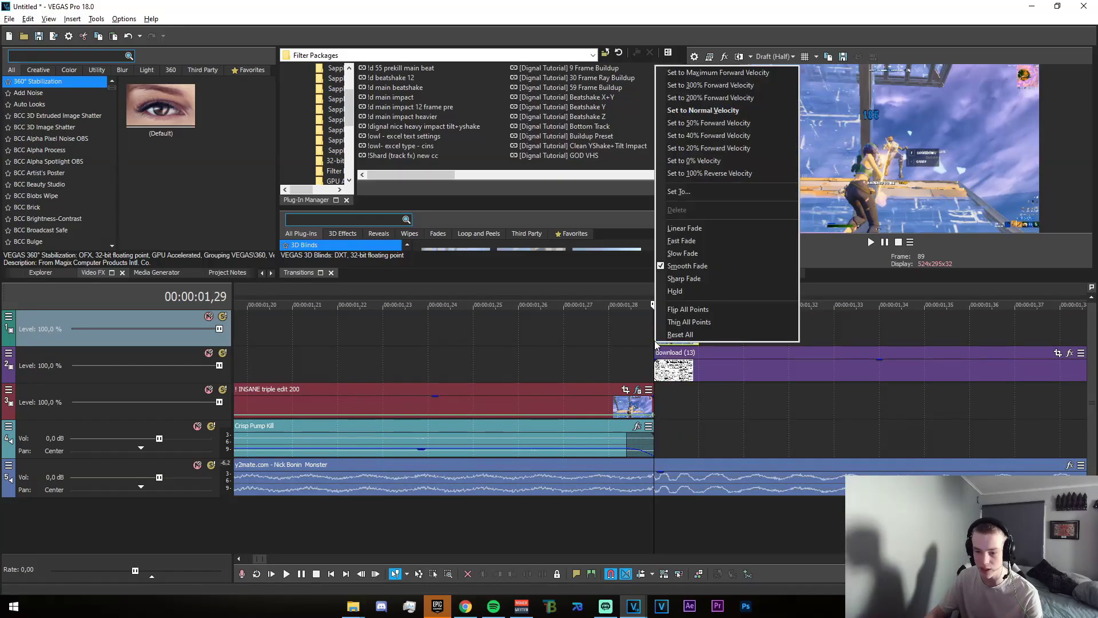
{"action": "key", "text": "Escape"}
{"action": "right_click", "coordinate": [664, 337]}
{"action": "mouse_move", "coordinate": [775, 478]}
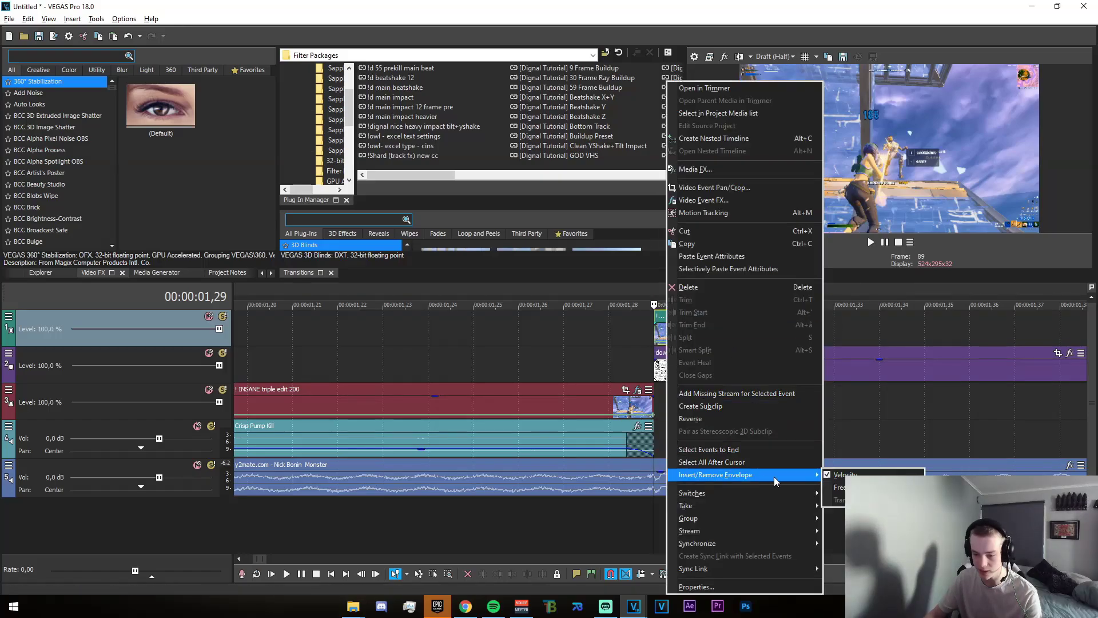
{"action": "left_click", "coordinate": [841, 487]}
{"action": "scroll", "coordinate": [662, 378], "scroll_direction": "down", "scroll_amount": 1}
{"action": "scroll", "coordinate": [661, 379], "scroll_direction": "down", "scroll_amount": 2}
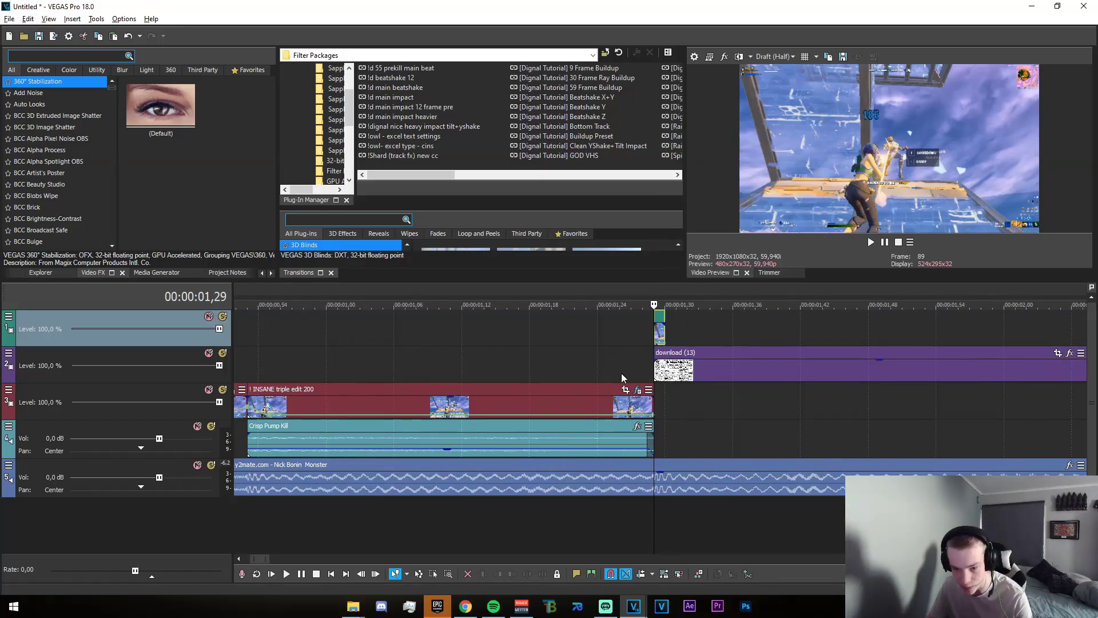
Step: Extend the frozen INSANE triple edit 200 piece on the top track to the end of the download (13) clip
{"action": "left_click_drag", "start_coordinate": [587, 355], "coordinate": [655, 348]}
{"action": "left_click", "coordinate": [598, 372]}
{"action": "scroll", "coordinate": [653, 372], "scroll_direction": "down", "scroll_amount": 1}
{"action": "scroll", "coordinate": [654, 376], "scroll_direction": "down", "scroll_amount": 4}
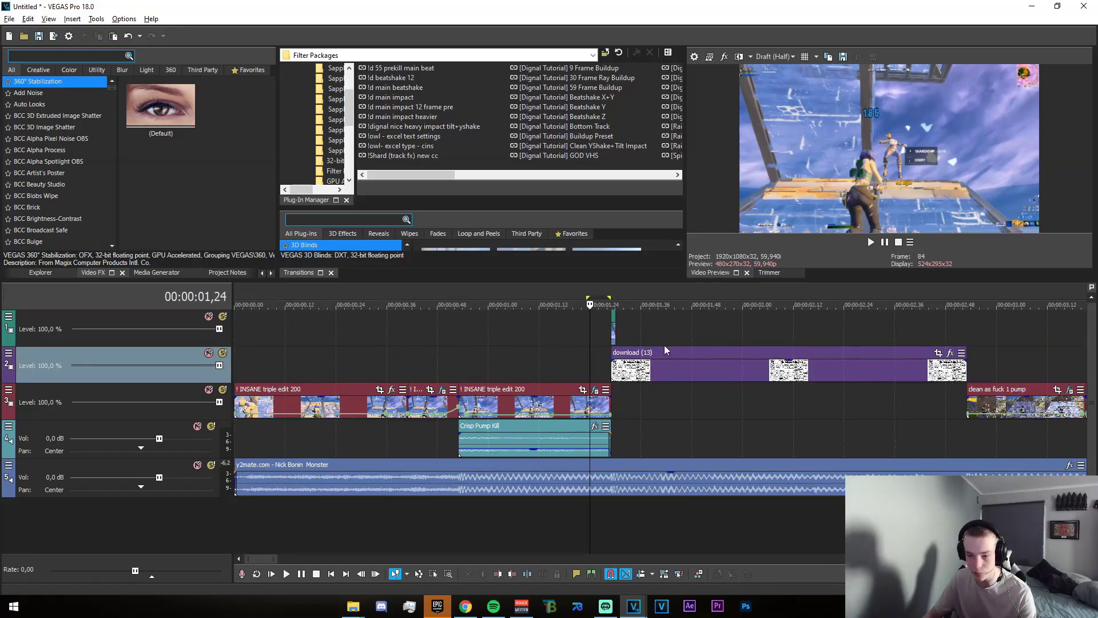
{"action": "left_click_drag", "start_coordinate": [614, 336], "coordinate": [967, 336]}
Step: Scrub and play the passage leading into the frozen clip to review the freeze over the download (13) image
{"action": "left_click_drag", "start_coordinate": [537, 358], "coordinate": [575, 355]}
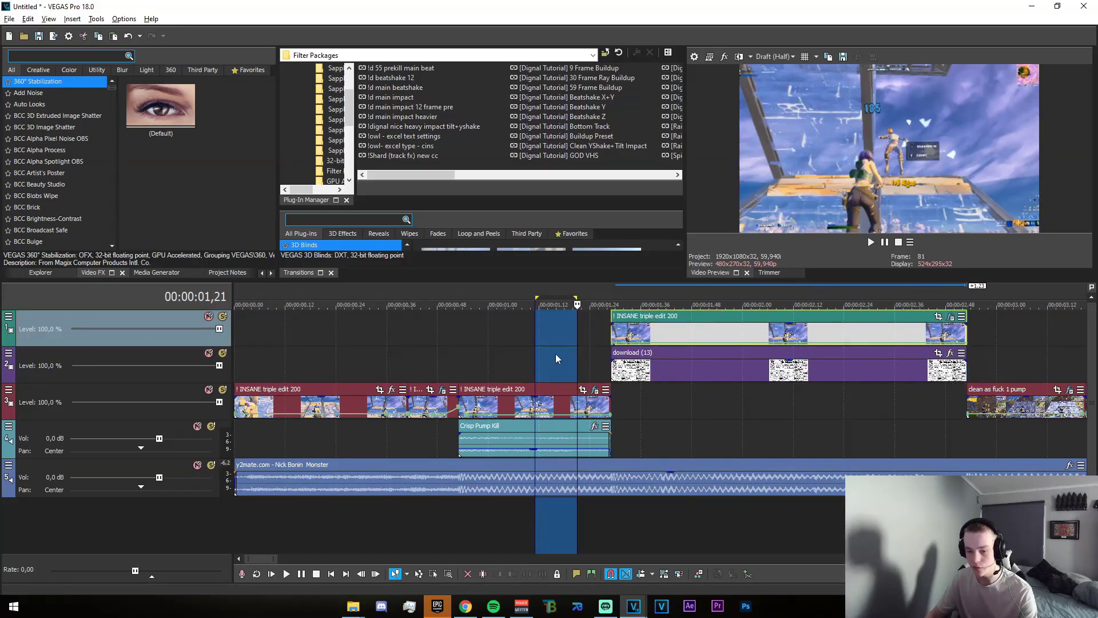
{"action": "left_click", "coordinate": [551, 354]}
{"action": "left_click", "coordinate": [581, 357]}
{"action": "left_click", "coordinate": [607, 368]}
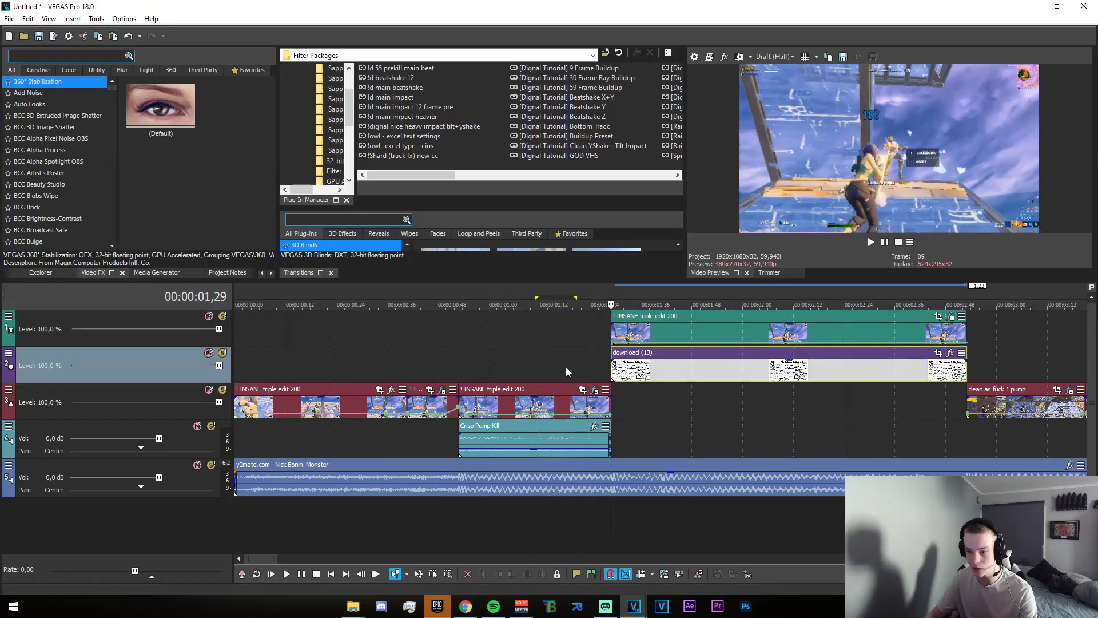
{"action": "left_click", "coordinate": [646, 375]}
{"action": "left_click", "coordinate": [550, 364]}
{"action": "left_click", "coordinate": [637, 391]}
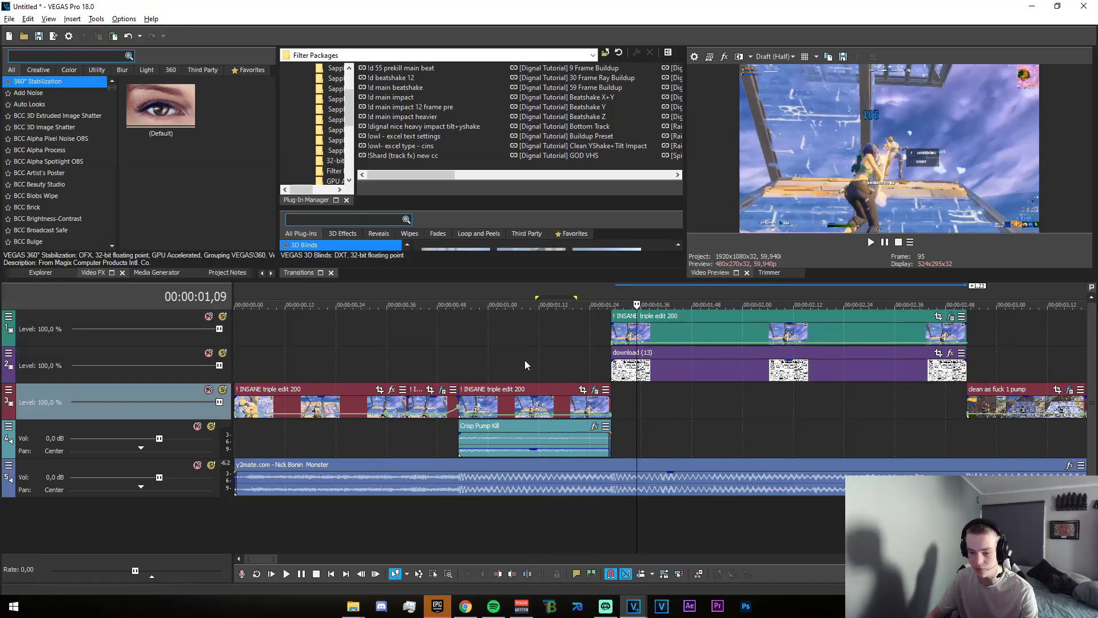
{"action": "left_click", "coordinate": [525, 359]}
{"action": "left_click", "coordinate": [489, 362]}
{"action": "key", "text": "space"}
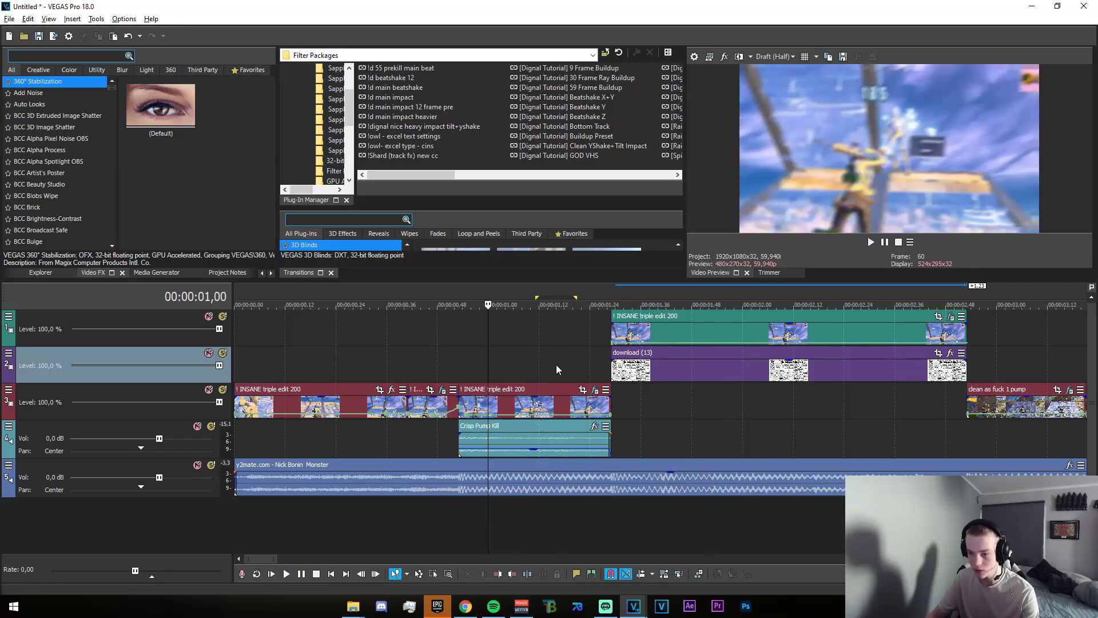
{"action": "left_click_drag", "start_coordinate": [531, 365], "coordinate": [755, 394]}
{"action": "left_click", "coordinate": [755, 395]}
Step: Split the first 1 pump gameplay clip following the download (13) image at 00:00:03,07
{"action": "scroll", "coordinate": [750, 446], "scroll_direction": "down", "scroll_amount": 1}
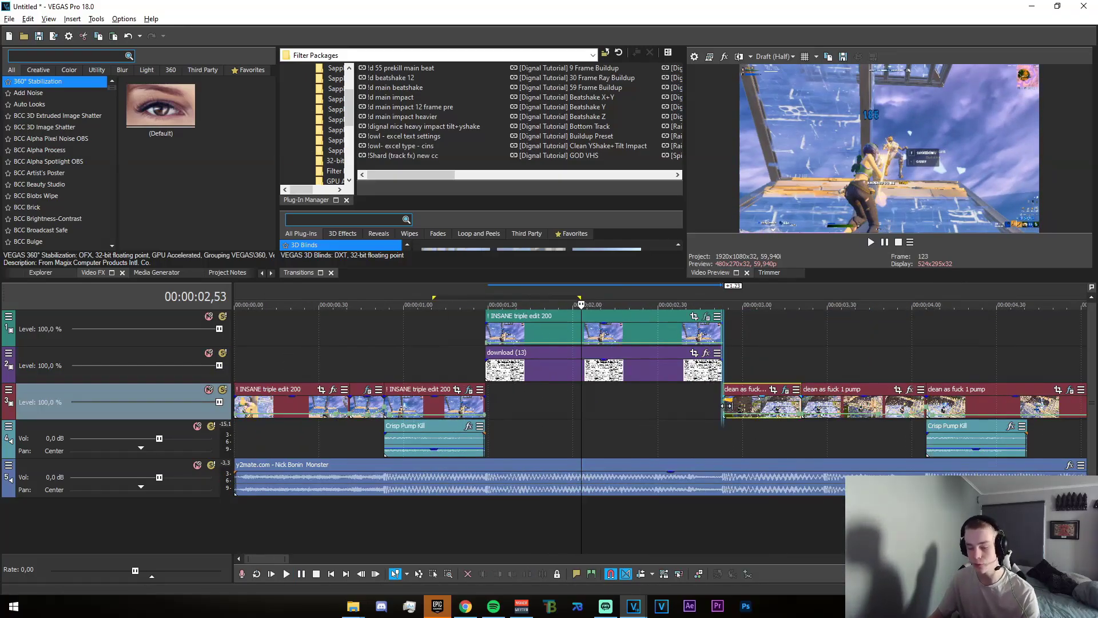
{"action": "scroll", "coordinate": [719, 449], "scroll_direction": "up", "scroll_amount": 4}
{"action": "scroll", "coordinate": [672, 437], "scroll_direction": "down", "scroll_amount": 2}
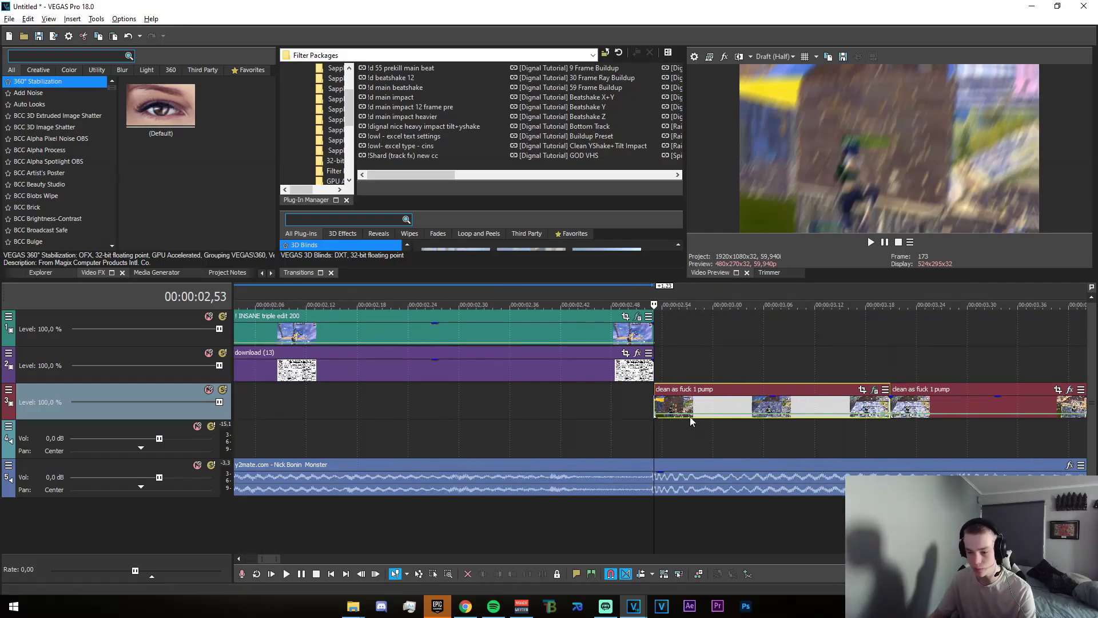
{"action": "left_click", "coordinate": [801, 407]}
{"action": "key", "text": "Left"}
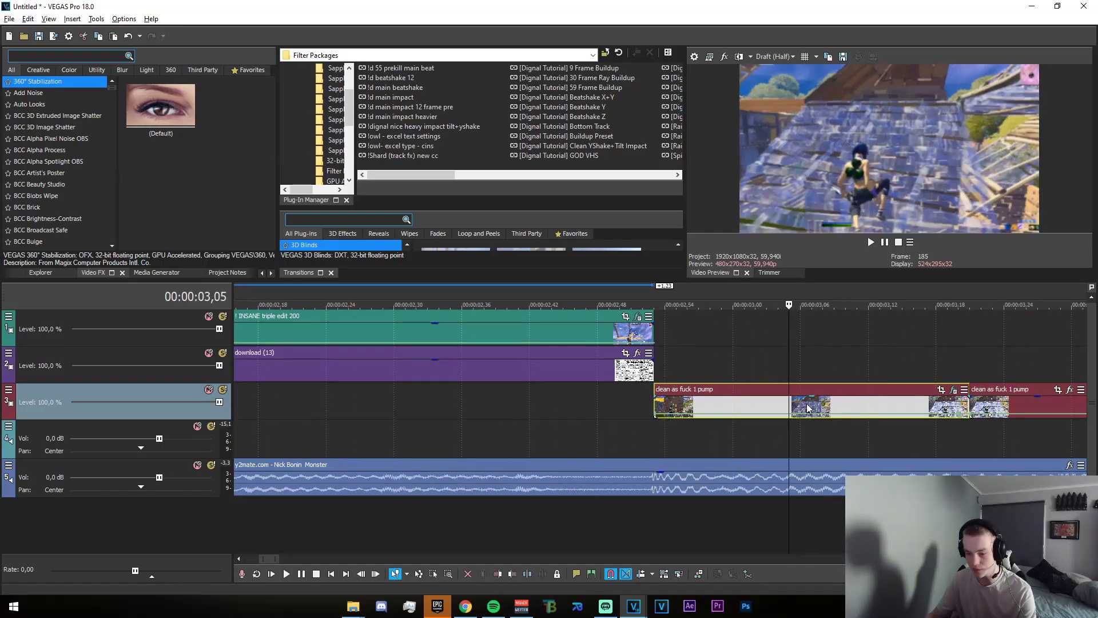
{"action": "key", "text": "Right"}
{"action": "key", "text": "Right"}
{"action": "key", "text": "s"}
Step: Extend the start of the first 1 pump clip back one frame to 00:00:02,52 and split it at 00:00:02,53
{"action": "left_click", "coordinate": [653, 403]}
{"action": "scroll", "coordinate": [649, 403], "scroll_direction": "up", "scroll_amount": 5}
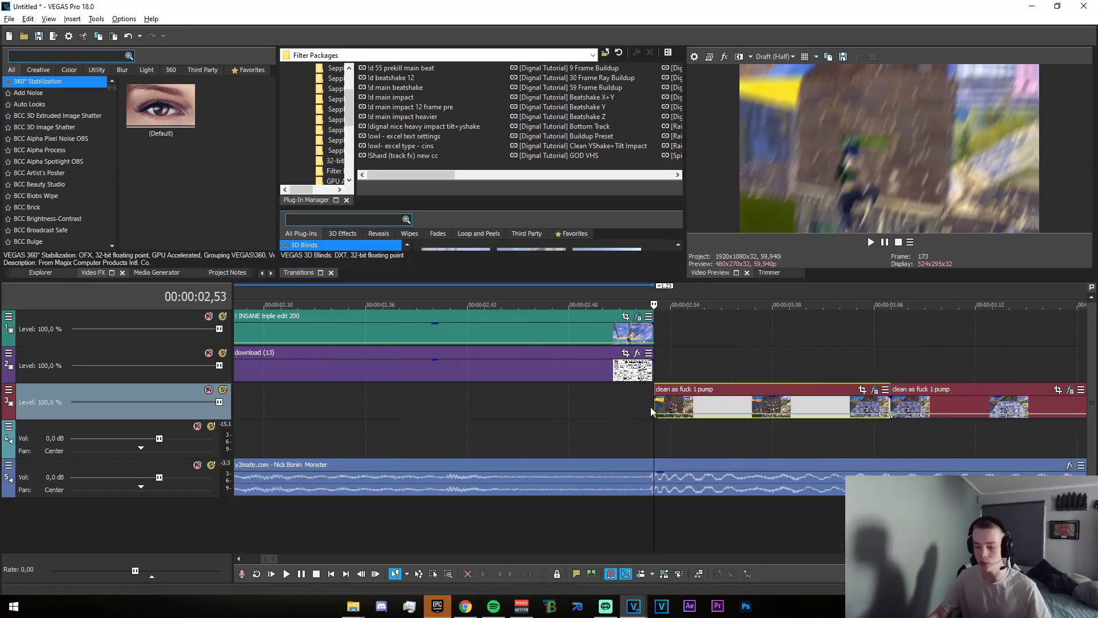
{"action": "left_click_drag", "start_coordinate": [644, 403], "coordinate": [605, 405]}
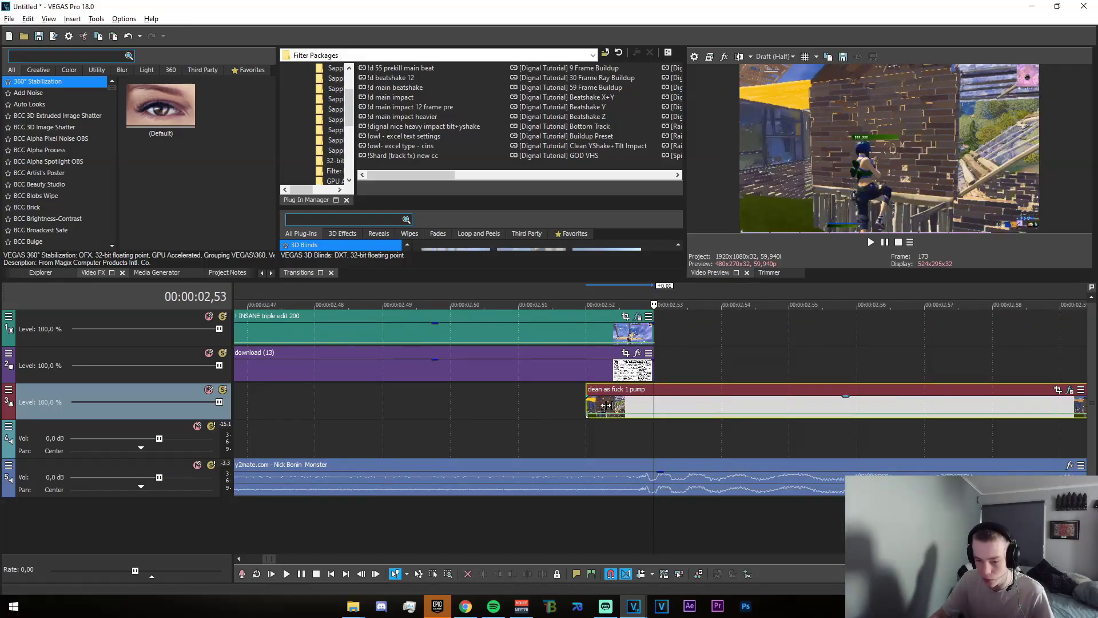
{"action": "key", "text": "s"}
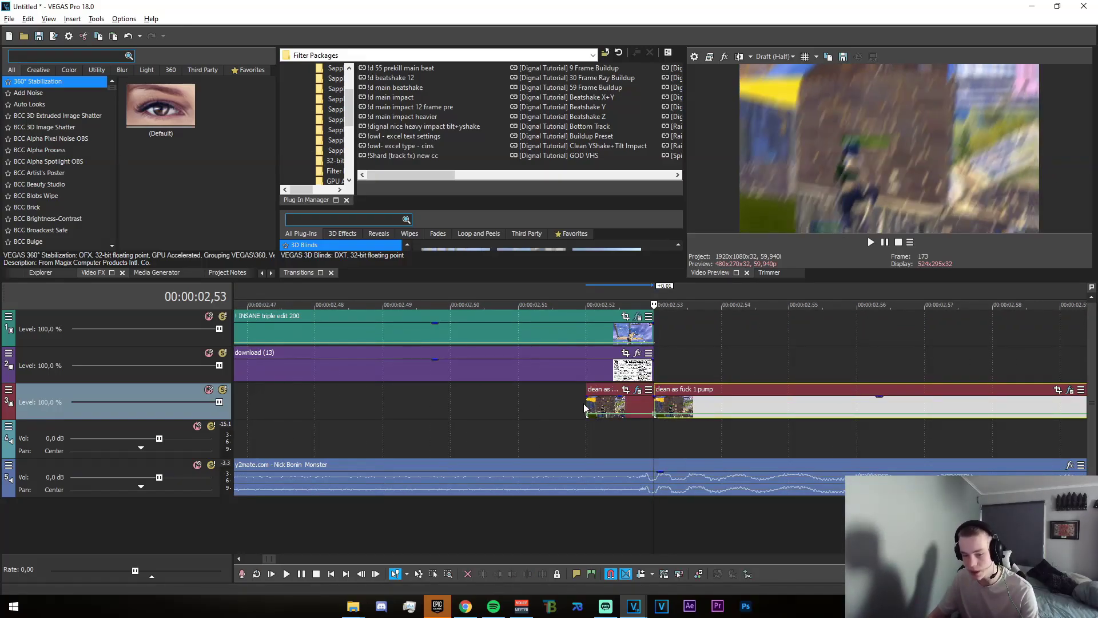
Step: Insert a freeze frame at 00:00:02,52 on the one-frame piece at the start of the 1 pump clips
{"action": "left_click", "coordinate": [586, 402]}
{"action": "right_click", "coordinate": [588, 407]}
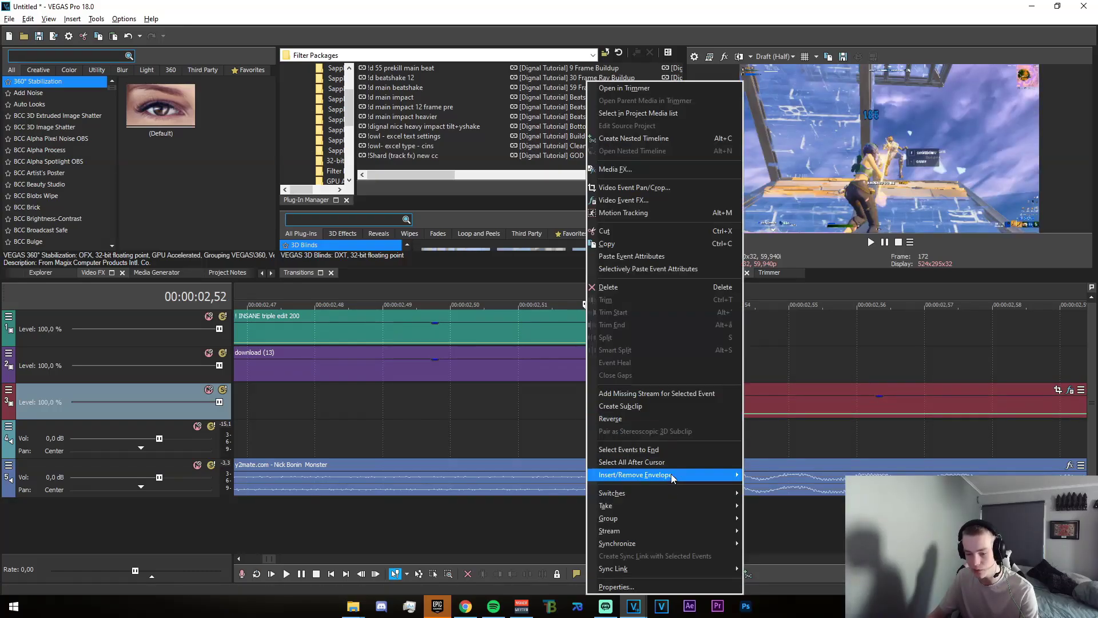
{"action": "mouse_move", "coordinate": [712, 473]}
{"action": "left_click", "coordinate": [772, 487]}
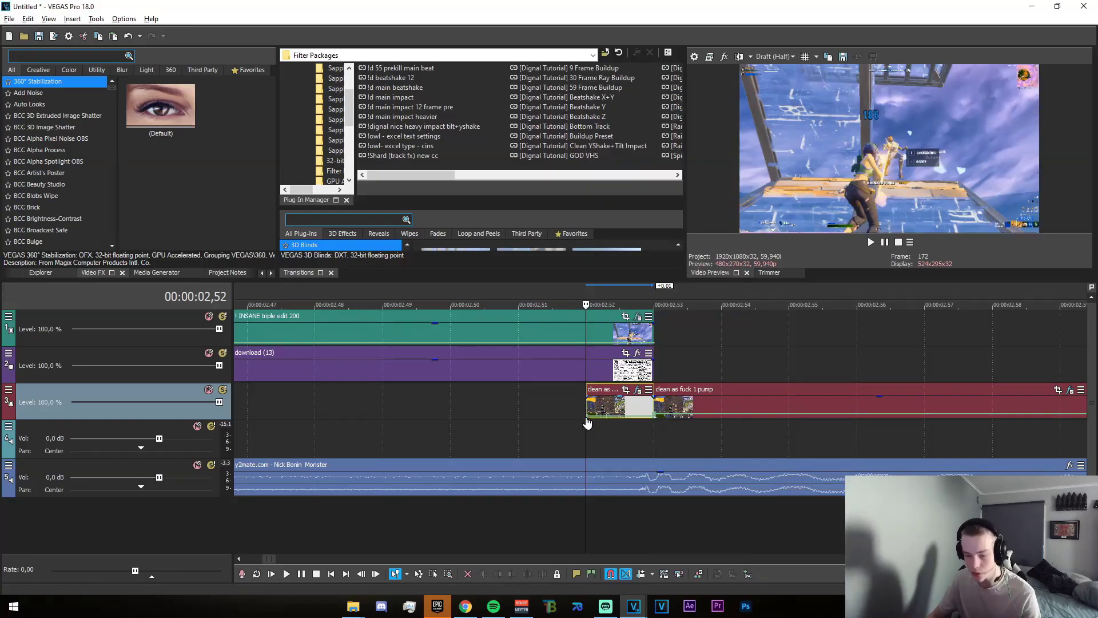
Step: Add a new top video track, place the frozen 1 pump frame on it at 00:00:01,29, and extend it to the download (13) image's end
{"action": "scroll", "coordinate": [588, 416], "scroll_direction": "down", "scroll_amount": 5}
{"action": "key", "text": "ctrl+shift+q"}
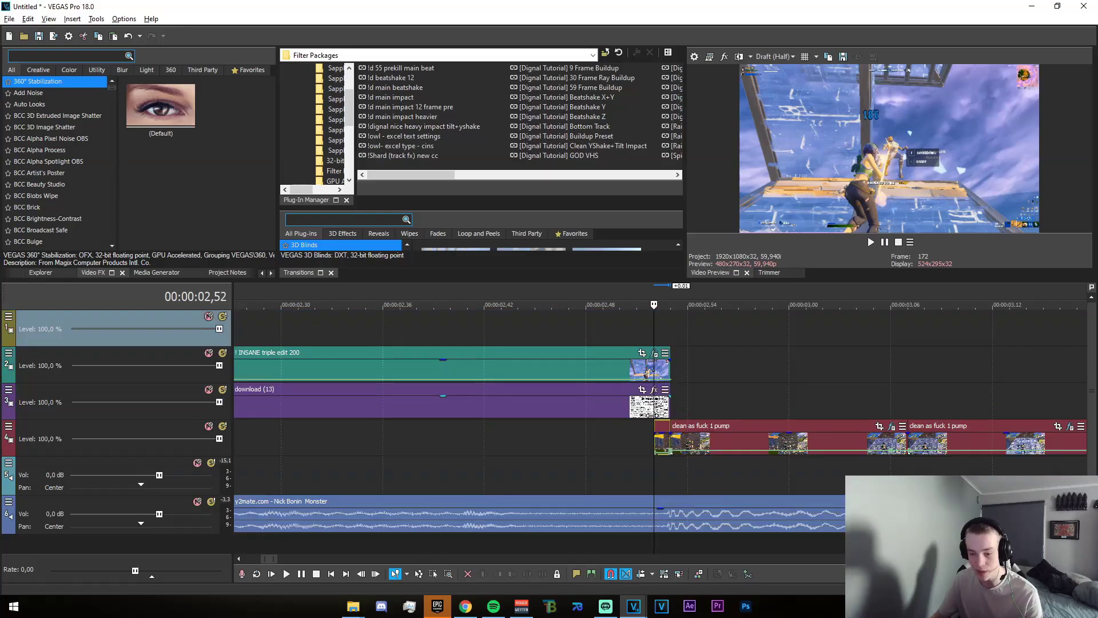
{"action": "scroll", "coordinate": [663, 435], "scroll_direction": "up", "scroll_amount": 3}
{"action": "scroll", "coordinate": [664, 335], "scroll_direction": "down", "scroll_amount": 8}
{"action": "left_click_drag", "start_coordinate": [670, 332], "coordinate": [743, 339]}
{"action": "scroll", "coordinate": [734, 336], "scroll_direction": "down", "scroll_amount": 2}
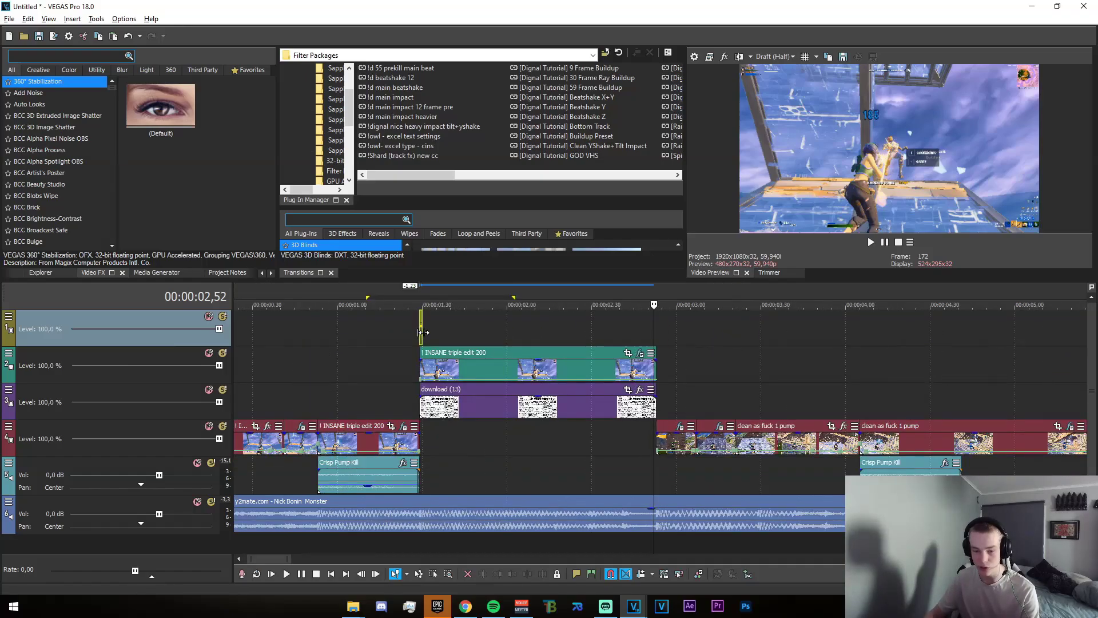
{"action": "left_click_drag", "start_coordinate": [423, 332], "coordinate": [656, 337]}
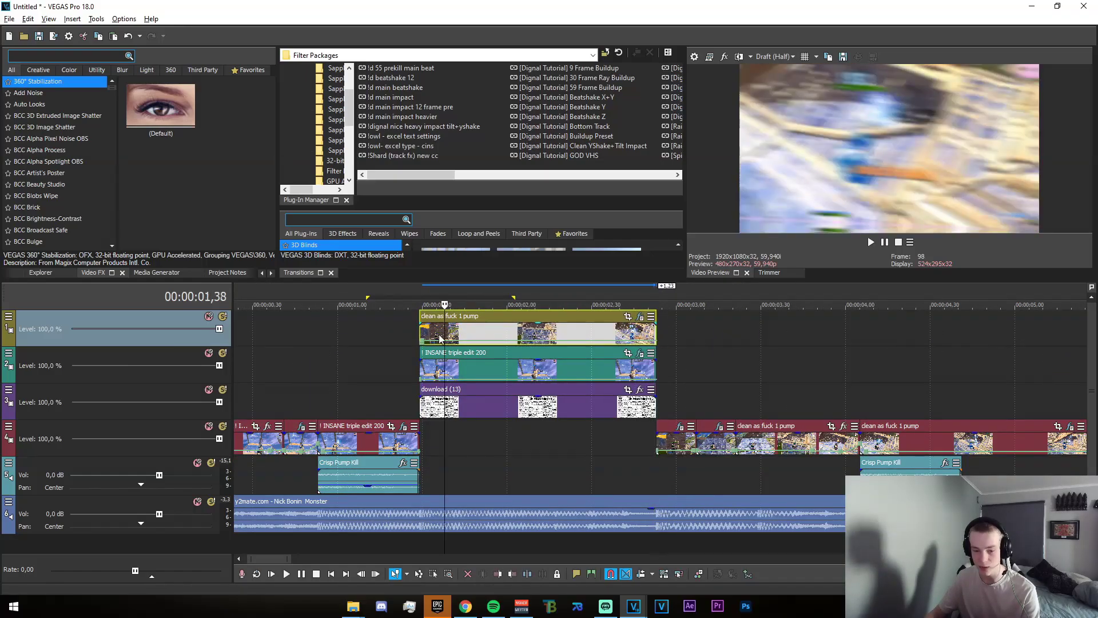
Step: Examine the start of the extended 1 pump freeze at 00:00:01,29 and scrub across the stacked clips
{"action": "left_click", "coordinate": [408, 366]}
{"action": "scroll", "coordinate": [548, 393], "scroll_direction": "up", "scroll_amount": 4}
{"action": "left_click", "coordinate": [699, 333]}
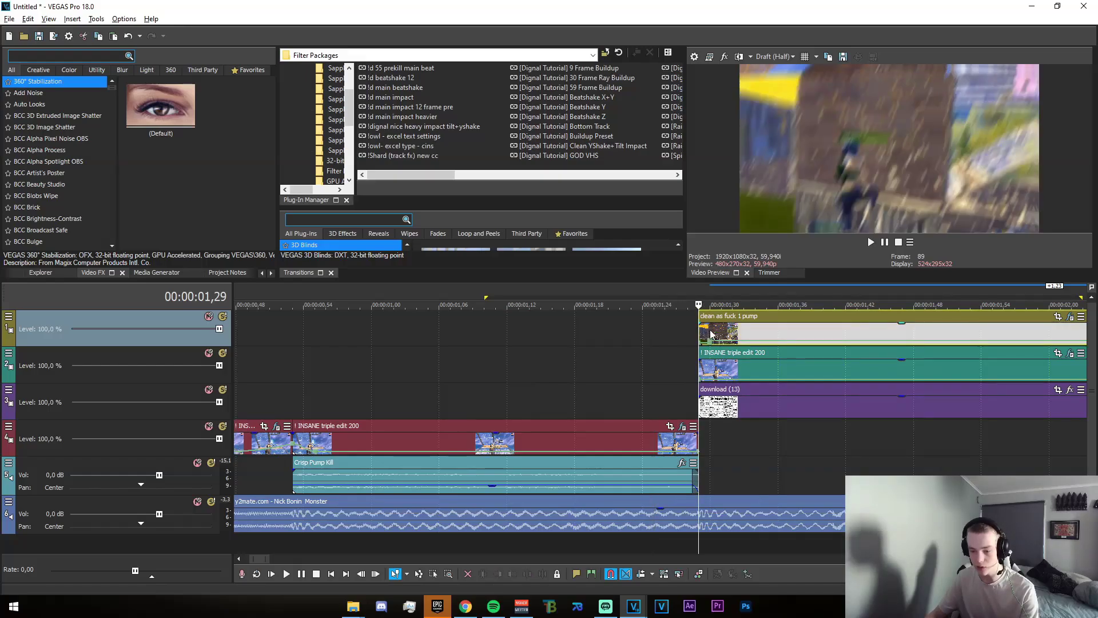
{"action": "right_click", "coordinate": [710, 331]}
{"action": "mouse_move", "coordinate": [802, 478]}
{"action": "left_click", "coordinate": [884, 473]}
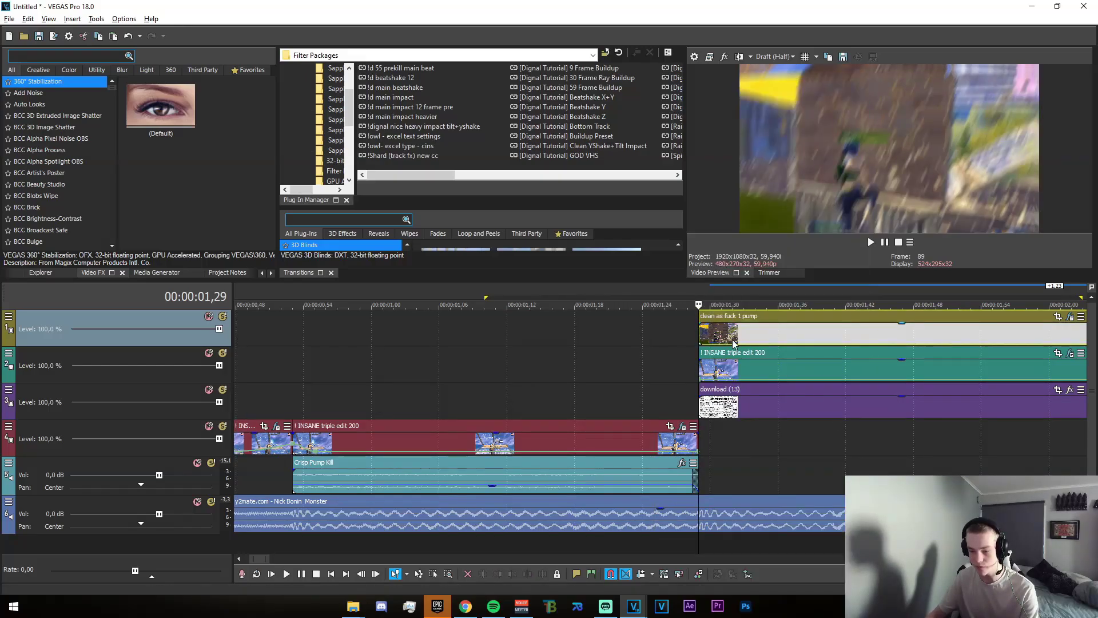
{"action": "right_click", "coordinate": [734, 342]}
{"action": "left_click", "coordinate": [809, 475]}
{"action": "scroll", "coordinate": [812, 435], "scroll_direction": "down", "scroll_amount": 3}
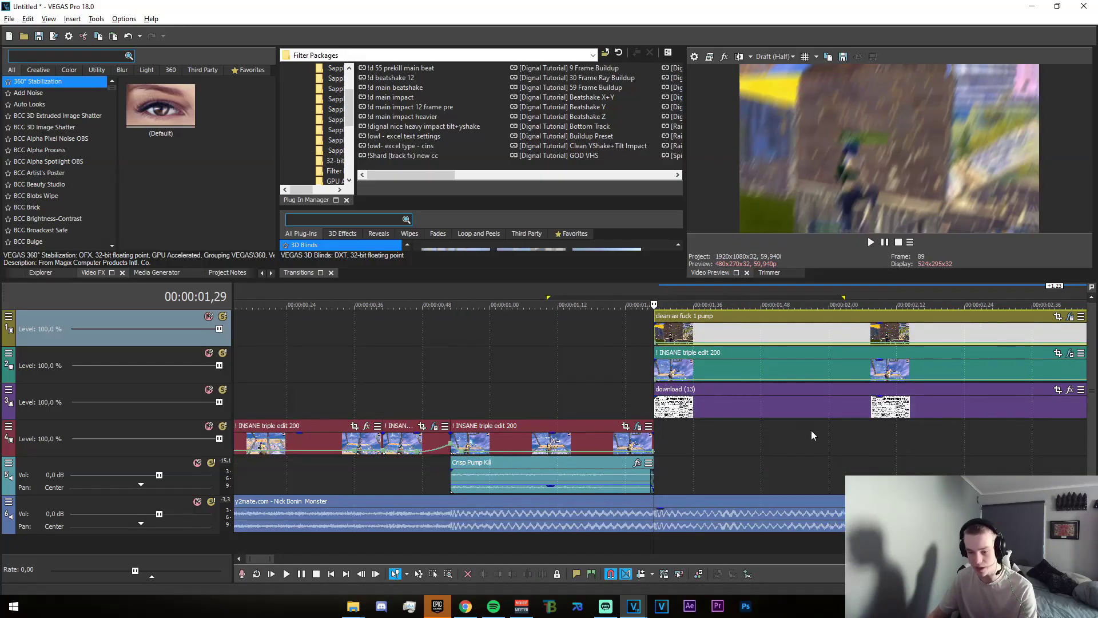
{"action": "scroll", "coordinate": [812, 435], "scroll_direction": "down", "scroll_amount": 3}
{"action": "scroll", "coordinate": [488, 439], "scroll_direction": "up", "scroll_amount": 3}
{"action": "left_click_drag", "start_coordinate": [586, 380], "coordinate": [985, 406]}
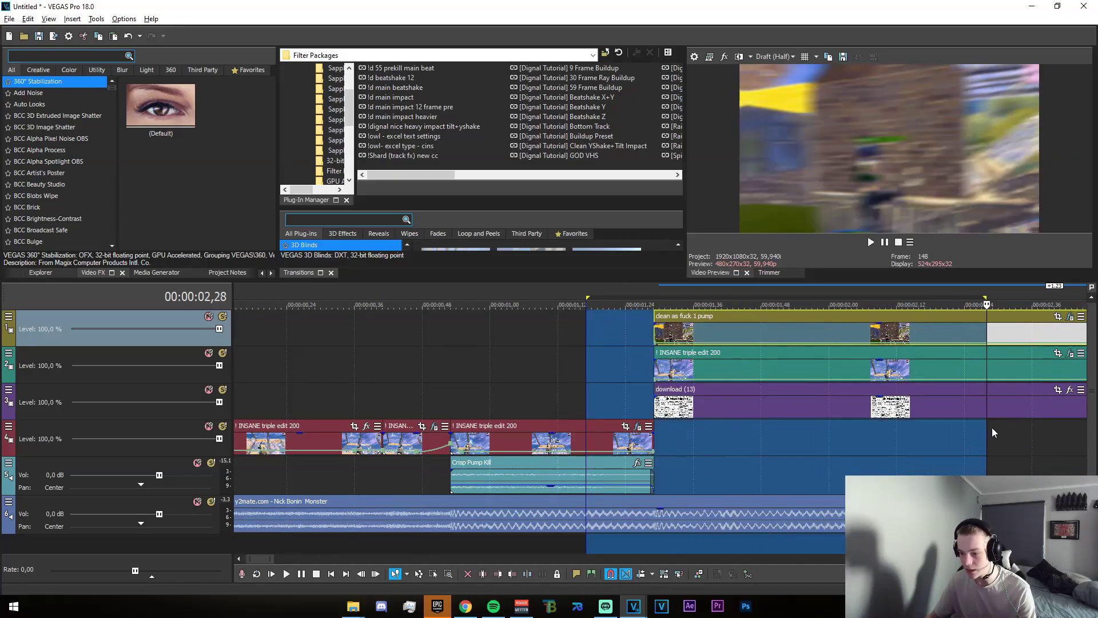
Step: Remove all video effects, including the S_Shake effects, from the frozen 1 pump clip on the top track
{"action": "left_click", "coordinate": [992, 432]}
{"action": "scroll", "coordinate": [991, 433], "scroll_direction": "down", "scroll_amount": 3}
{"action": "scroll", "coordinate": [750, 404], "scroll_direction": "up", "scroll_amount": 2}
{"action": "left_click", "coordinate": [740, 317]}
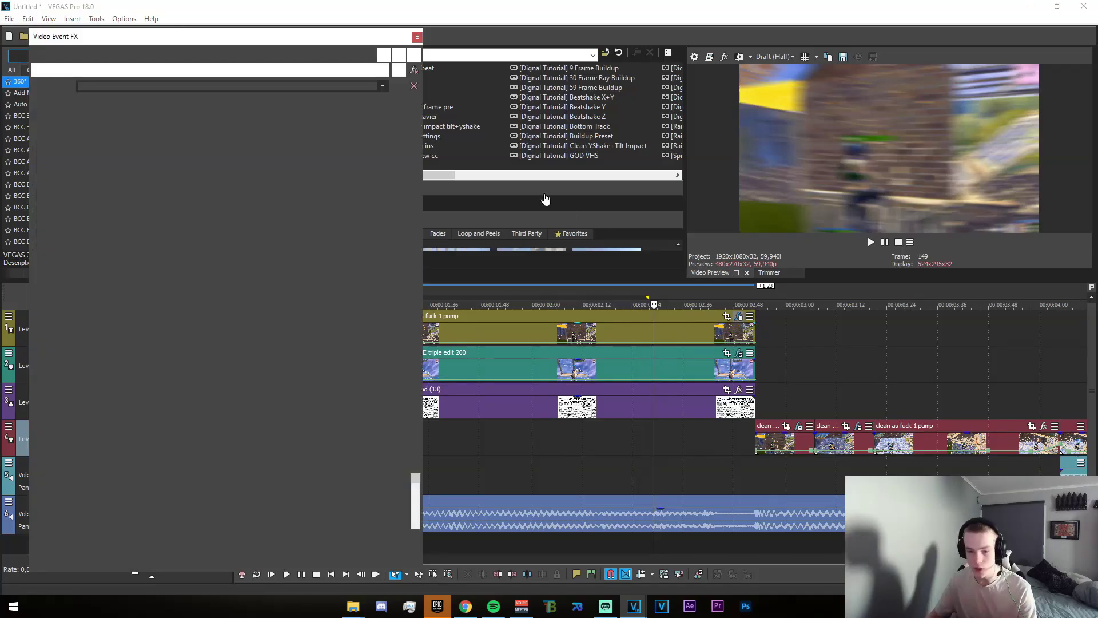
{"action": "left_click", "coordinate": [414, 69]}
{"action": "left_click", "coordinate": [414, 70]}
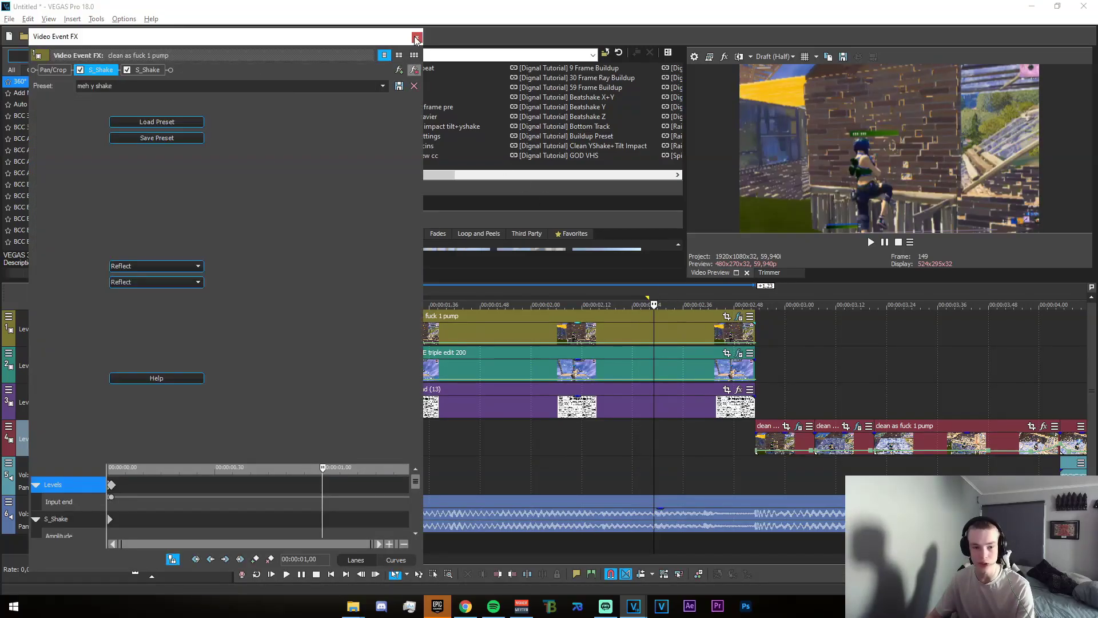
{"action": "left_click", "coordinate": [414, 69]}
{"action": "left_click", "coordinate": [414, 69]}
{"action": "left_click", "coordinate": [417, 37]}
Step: Remove the Levels, S_Shake, S_BlurMoCurves and S_DissolveShake effects from the frozen INSANE triple edit 200 clip on the second track
{"action": "left_click_drag", "start_coordinate": [722, 464], "coordinate": [788, 468]}
{"action": "left_click", "coordinate": [705, 472]}
{"action": "left_click", "coordinate": [739, 353]}
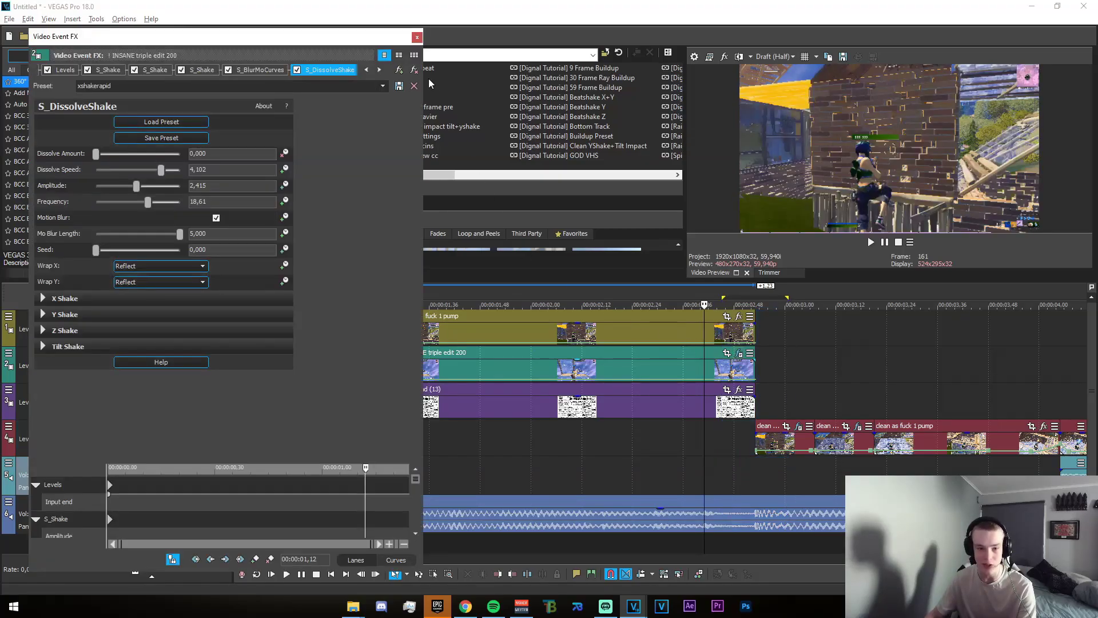
{"action": "left_click", "coordinate": [414, 69]}
{"action": "left_click", "coordinate": [417, 70]}
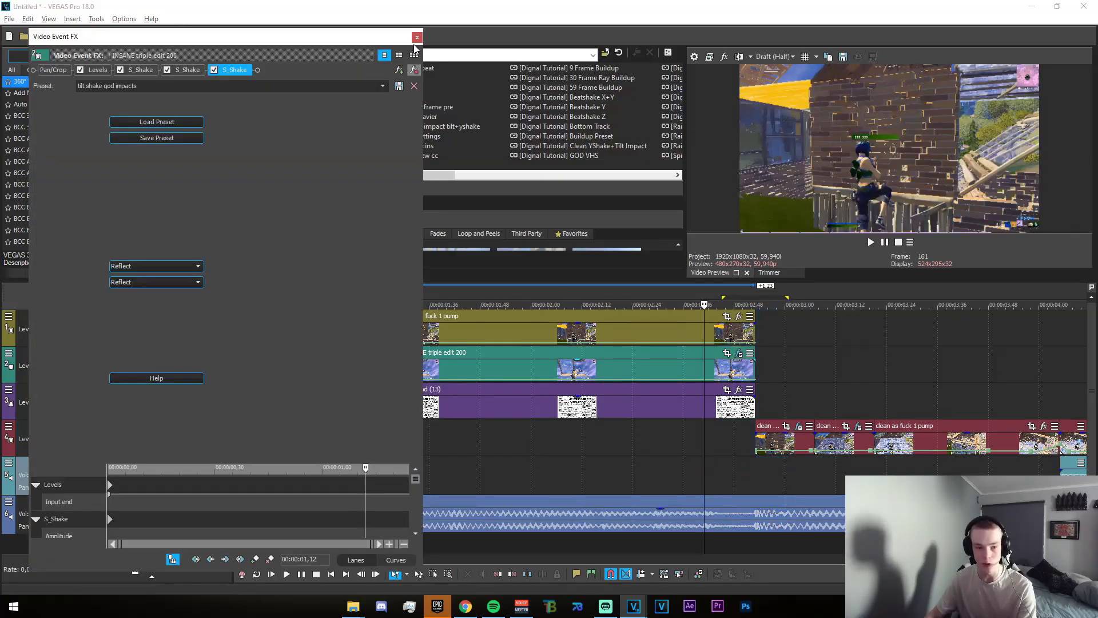
{"action": "left_click", "coordinate": [417, 38]}
Step: Replace the effects on the first moving 1 pump clip after the freeze with the !d main beatshake package
{"action": "left_click_drag", "start_coordinate": [340, 387], "coordinate": [815, 472]}
{"action": "left_click", "coordinate": [725, 458]}
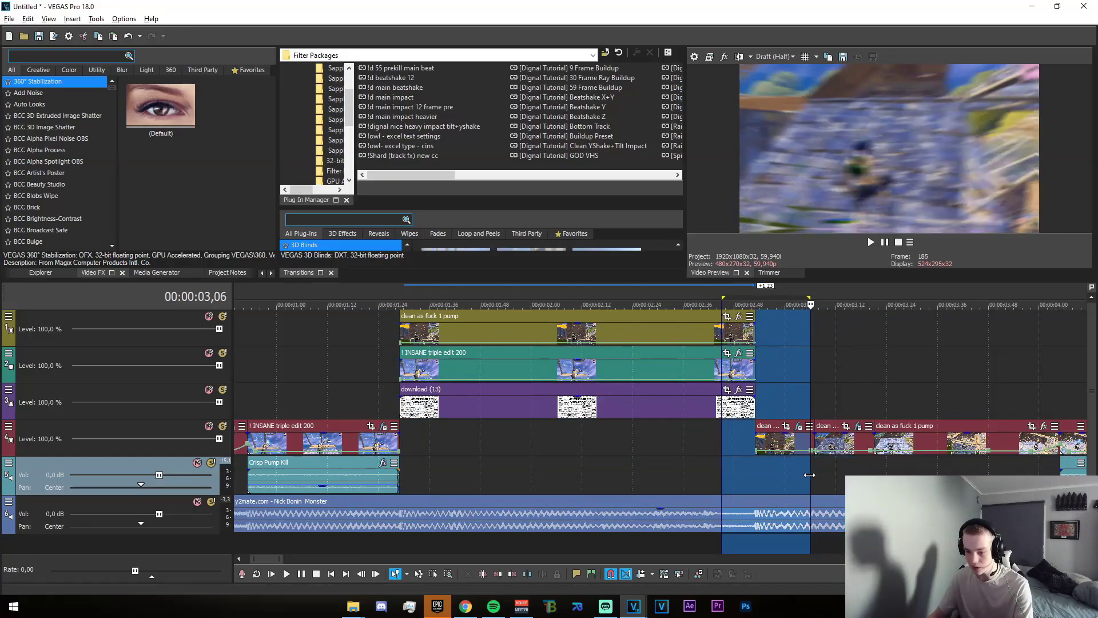
{"action": "left_click", "coordinate": [812, 466]}
{"action": "left_click", "coordinate": [798, 426]}
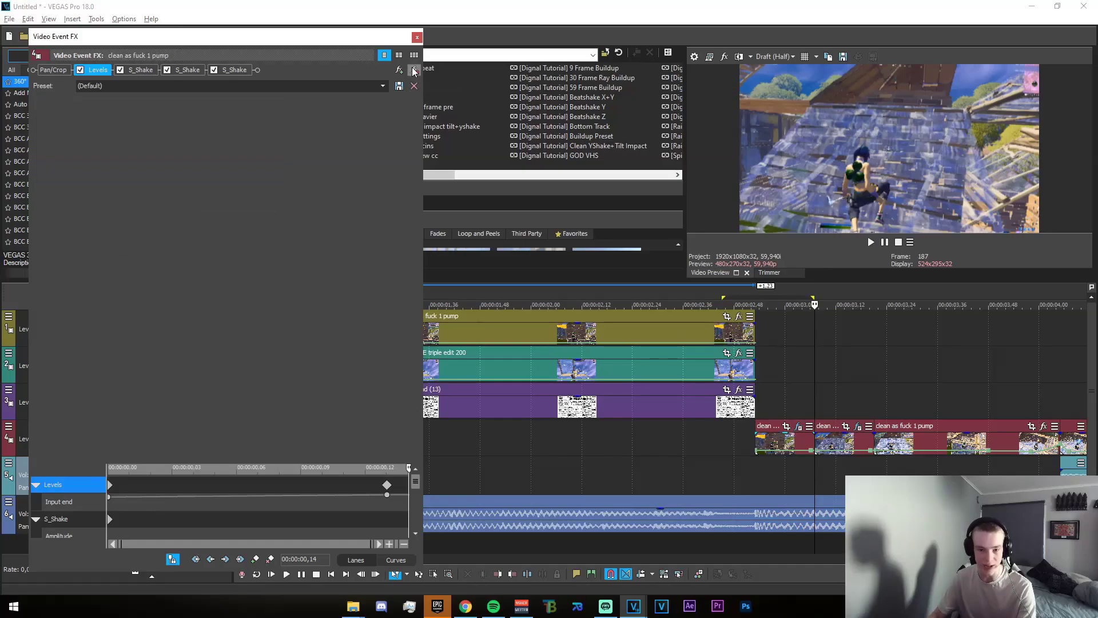
{"action": "left_click", "coordinate": [417, 37]}
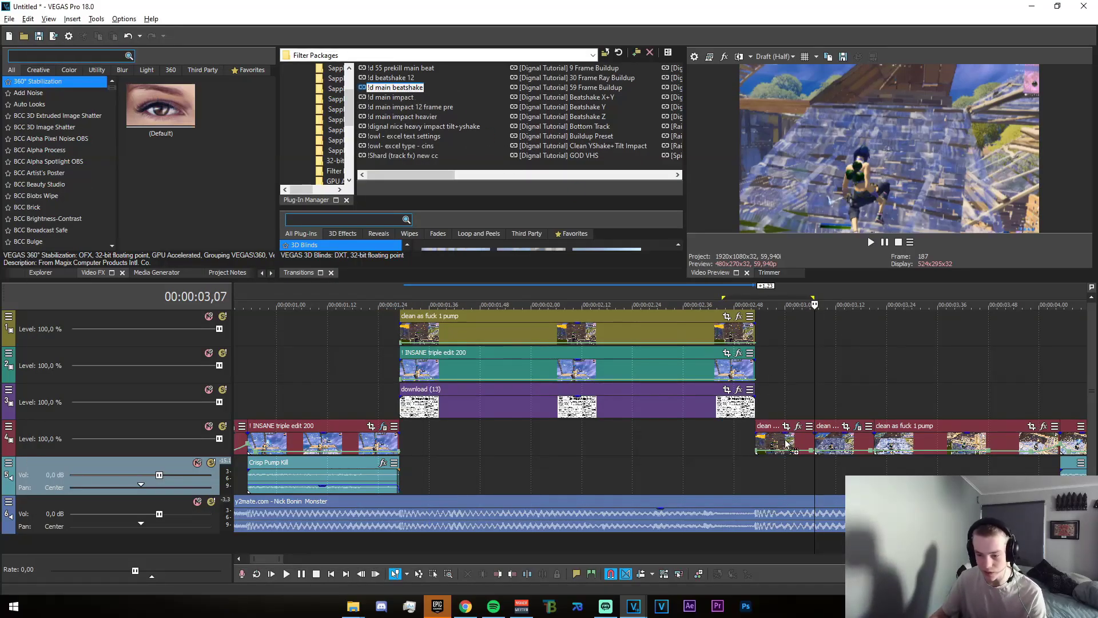
{"action": "left_click_drag", "start_coordinate": [786, 441], "coordinate": [785, 441]}
{"action": "left_click_drag", "start_coordinate": [713, 464], "coordinate": [878, 469]}
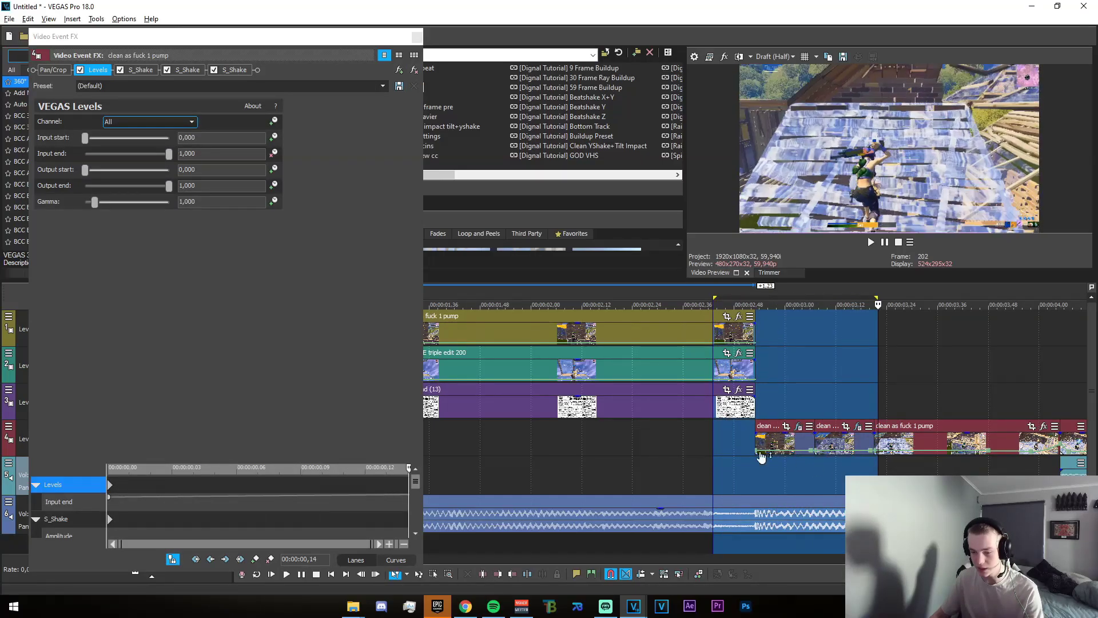
{"action": "left_click", "coordinate": [417, 36]}
{"action": "left_click", "coordinate": [494, 458]}
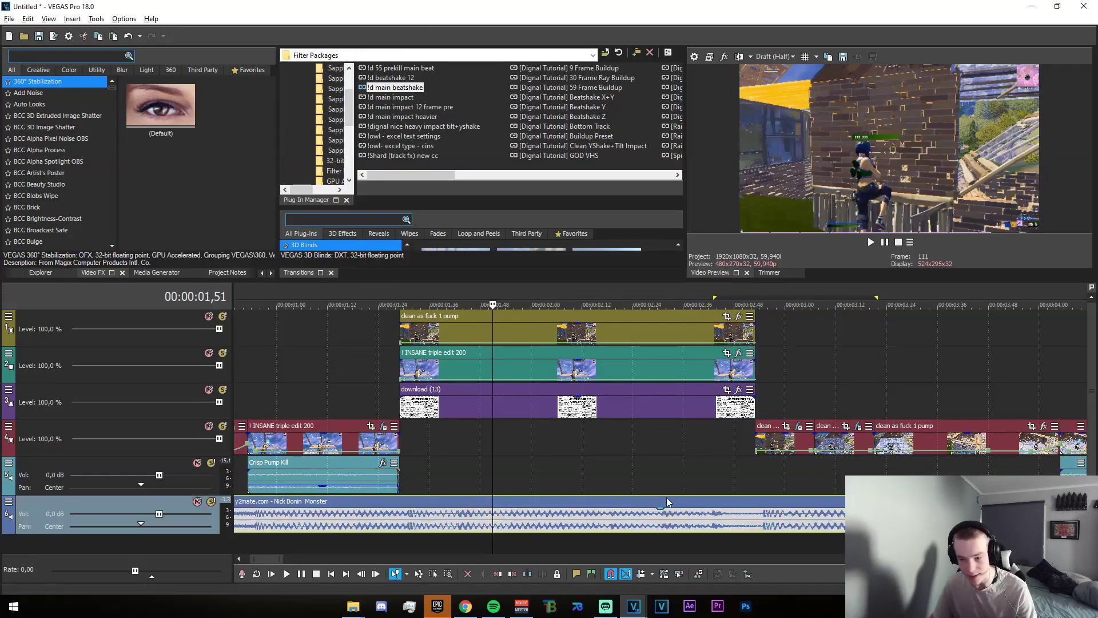
{"action": "left_click_drag", "start_coordinate": [714, 489], "coordinate": [709, 490]}
{"action": "key", "text": "ctrl+z"}
{"action": "left_click", "coordinate": [608, 482]}
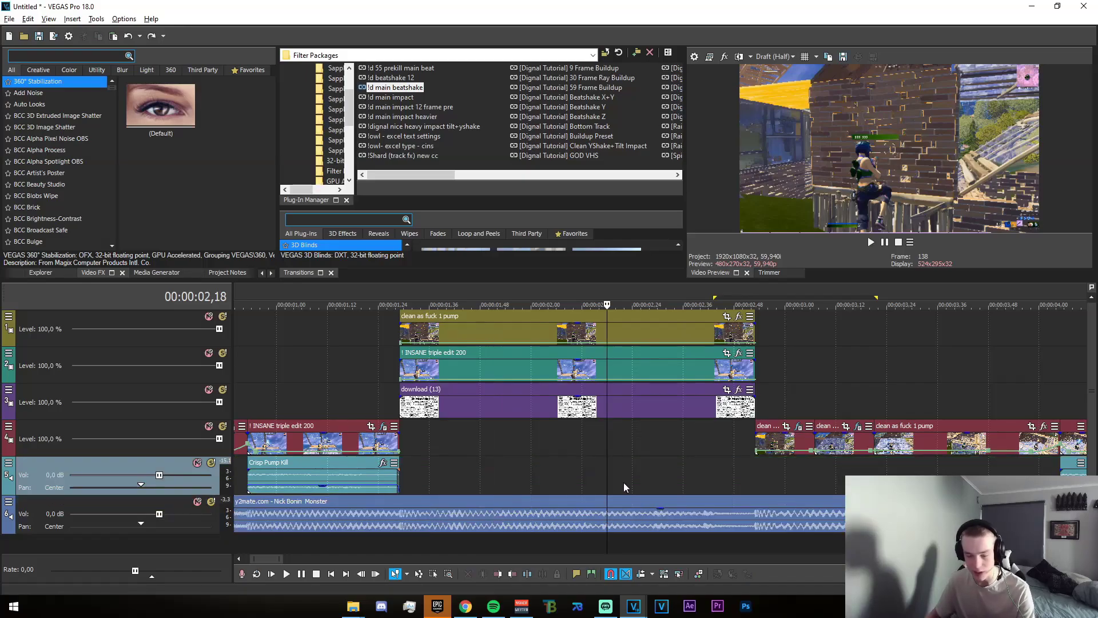
{"action": "scroll", "coordinate": [623, 483], "scroll_direction": "down", "scroll_amount": 4}
{"action": "scroll", "coordinate": [481, 478], "scroll_direction": "down", "scroll_amount": 4}
{"action": "scroll", "coordinate": [656, 488], "scroll_direction": "up", "scroll_amount": 8}
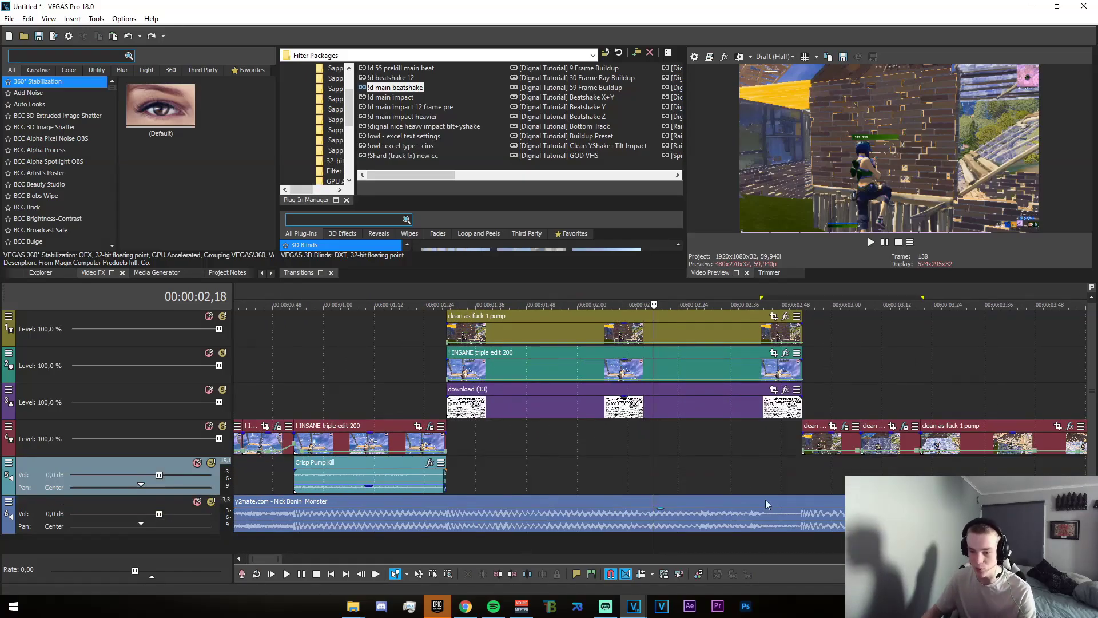
Step: Inspect the first moving 1 pump clip's effect keyframes, then clear its effects and reapply the !d main beatshake package
{"action": "left_click_drag", "start_coordinate": [750, 455], "coordinate": [861, 499]}
{"action": "left_click", "coordinate": [841, 428]}
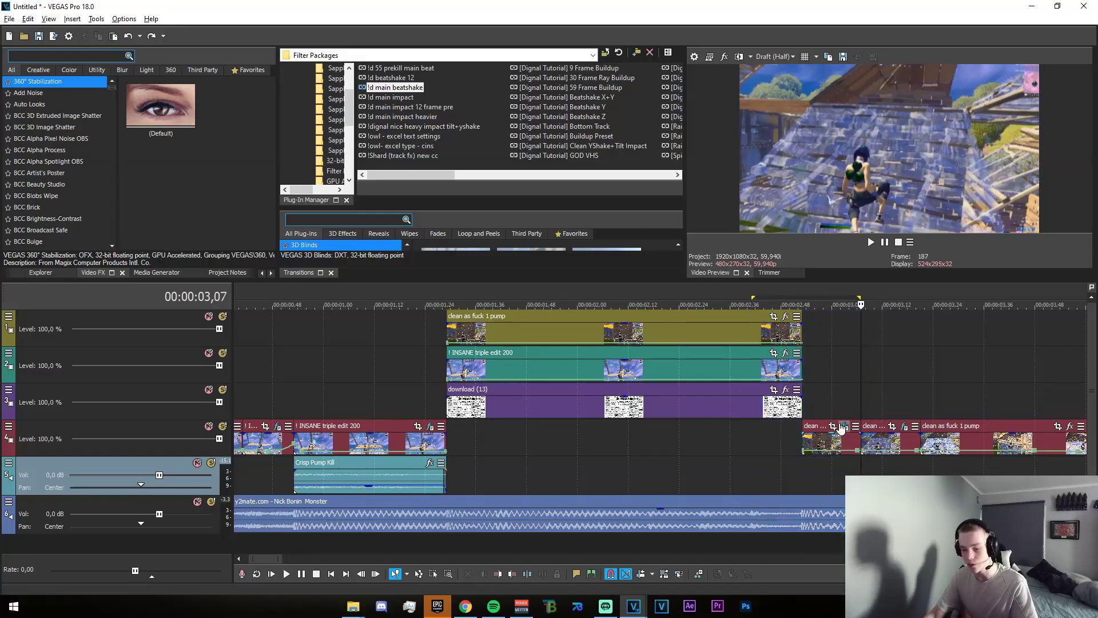
{"action": "scroll", "coordinate": [851, 469], "scroll_direction": "up", "scroll_amount": 5}
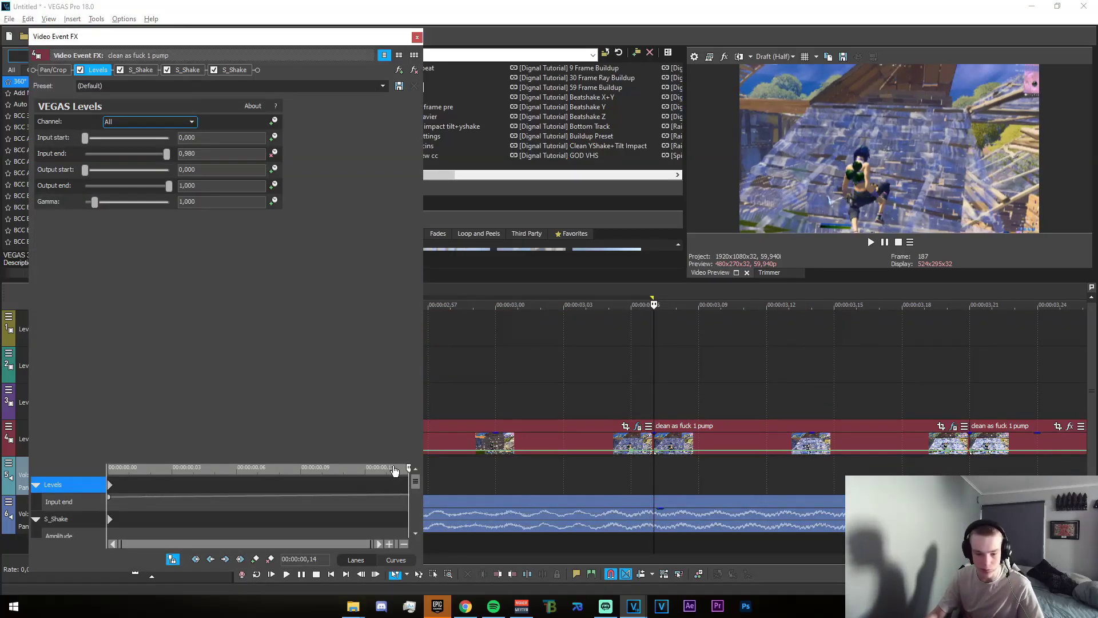
{"action": "scroll", "coordinate": [404, 509], "scroll_direction": "down", "scroll_amount": 1}
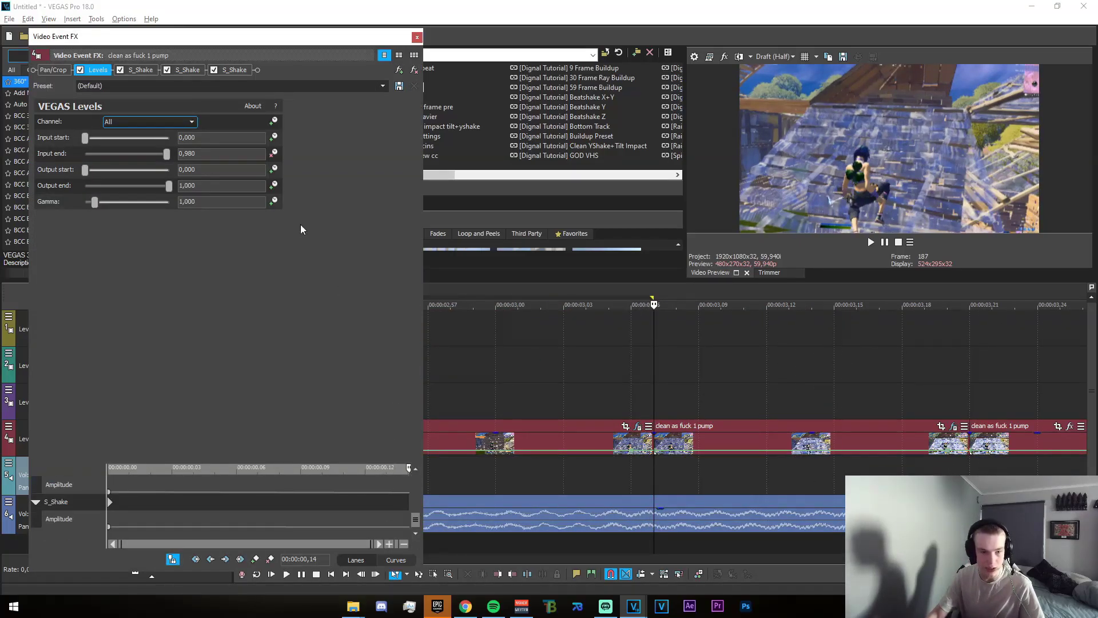
{"action": "left_click", "coordinate": [371, 489]}
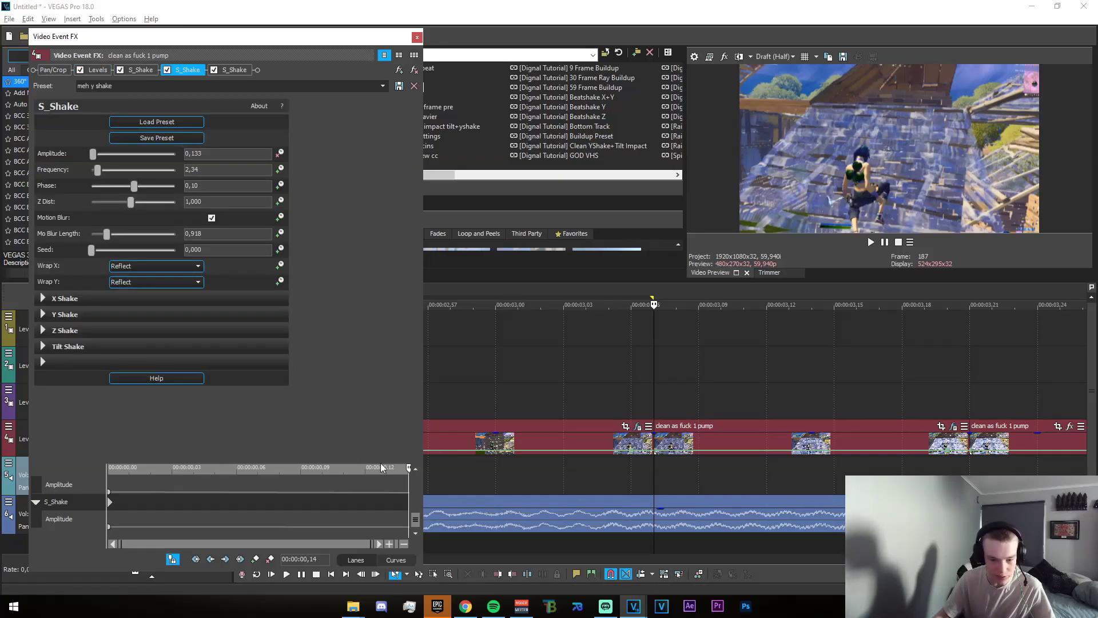
{"action": "left_click_drag", "start_coordinate": [382, 467], "coordinate": [382, 353]}
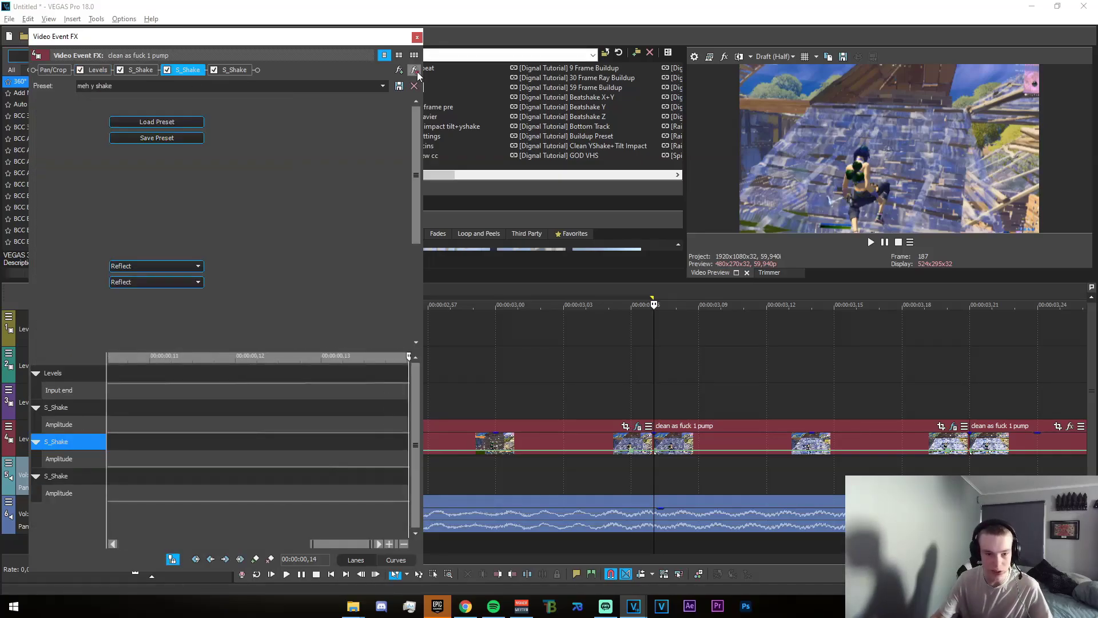
{"action": "left_click", "coordinate": [416, 38]}
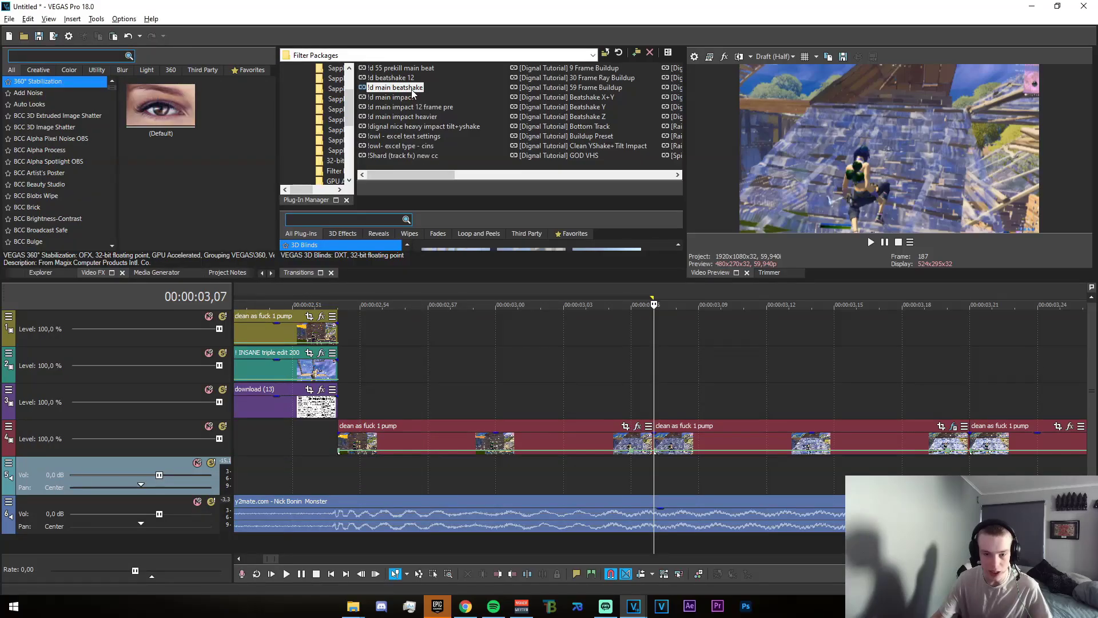
{"action": "left_click", "coordinate": [638, 427]}
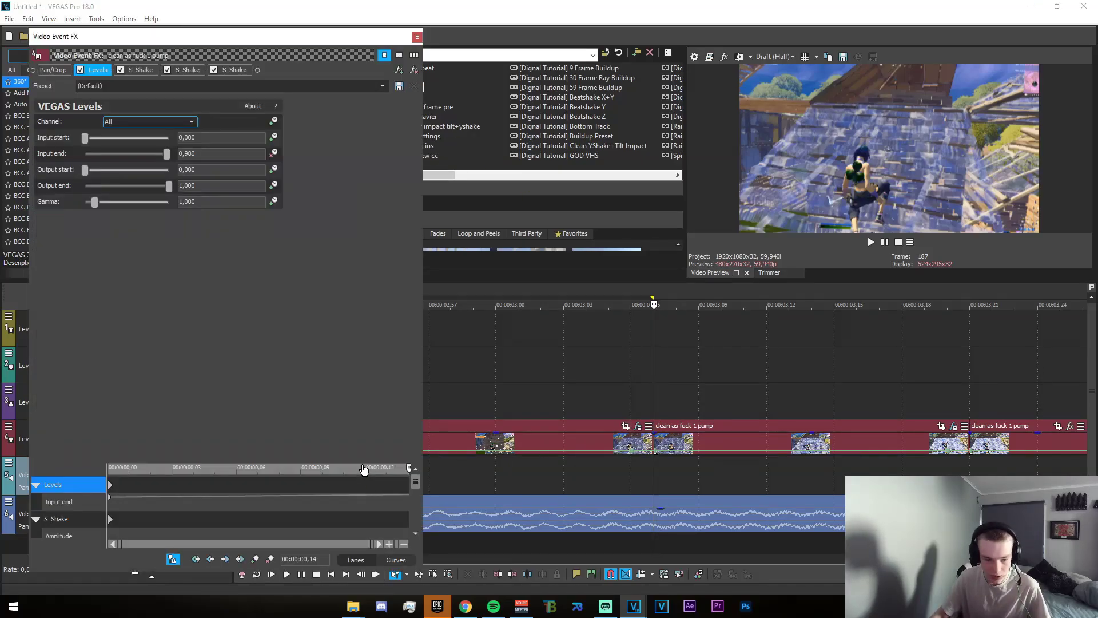
{"action": "left_click_drag", "start_coordinate": [363, 469], "coordinate": [384, 399]}
{"action": "left_click", "coordinate": [417, 38]}
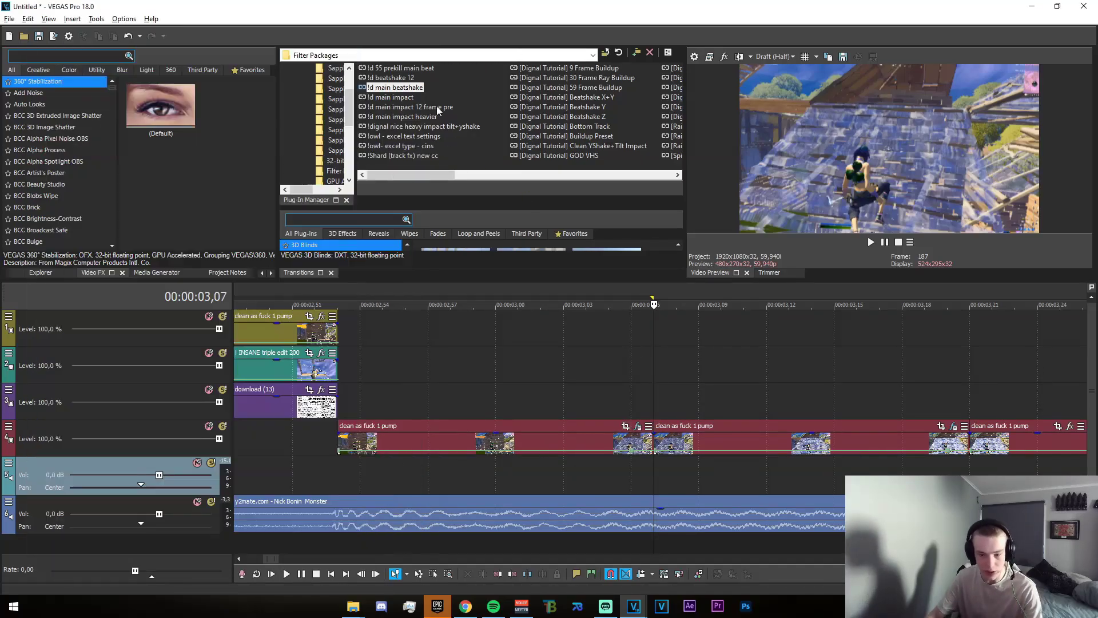
{"action": "left_click", "coordinate": [590, 437]}
Step: Split the second moving 1 pump clip at 00:00:03,15, delete the piece before it, and extend its start back to 00:00:02,53
{"action": "left_click", "coordinate": [835, 445]}
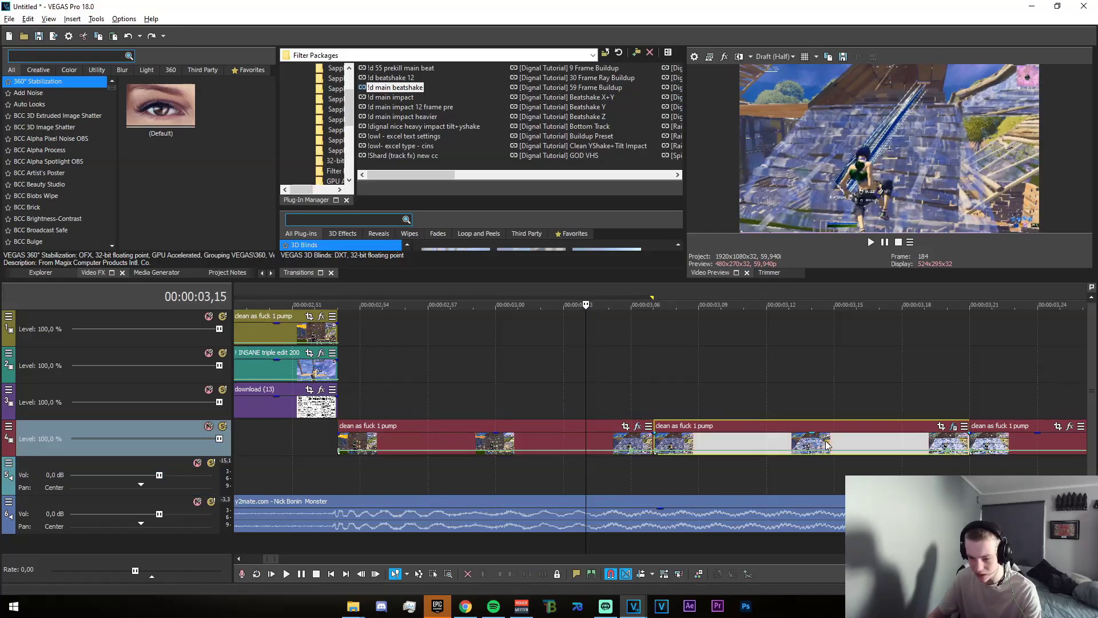
{"action": "key", "text": "s"}
{"action": "left_click", "coordinate": [744, 444]}
{"action": "left_click", "coordinate": [640, 441]}
{"action": "key", "text": "Delete"}
{"action": "left_click_drag", "start_coordinate": [654, 444], "coordinate": [338, 445]}
{"action": "left_click", "coordinate": [334, 445]}
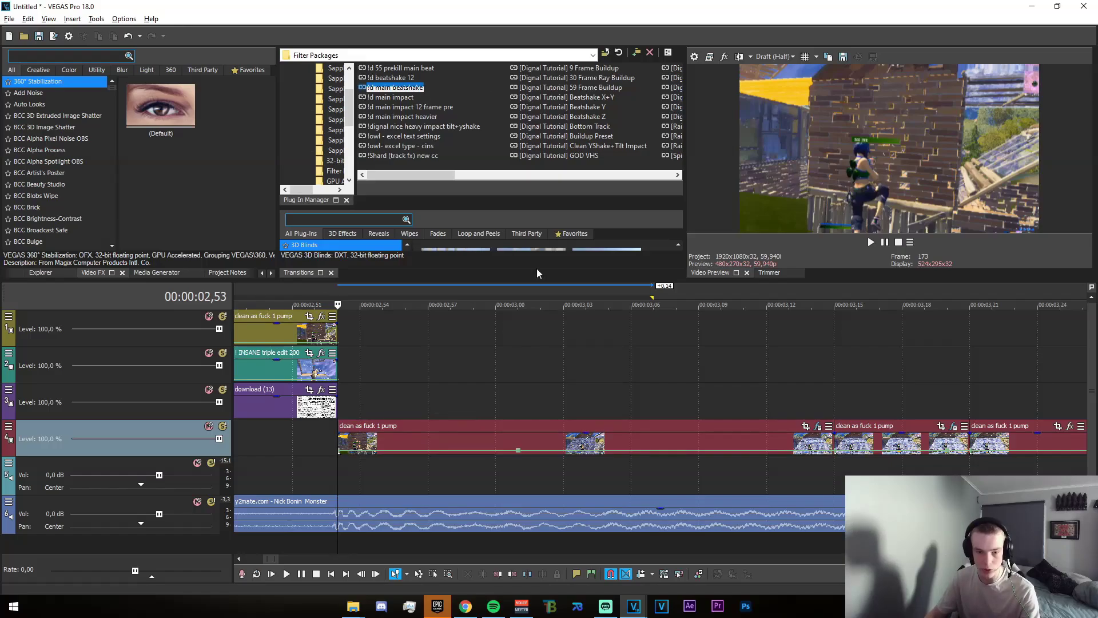
Step: Apply the !d main beatshake package to the extended 1 pump clip that starts at 00:00:02,53
{"action": "left_click_drag", "start_coordinate": [537, 274], "coordinate": [527, 441]}
{"action": "left_click_drag", "start_coordinate": [518, 400], "coordinate": [547, 391]}
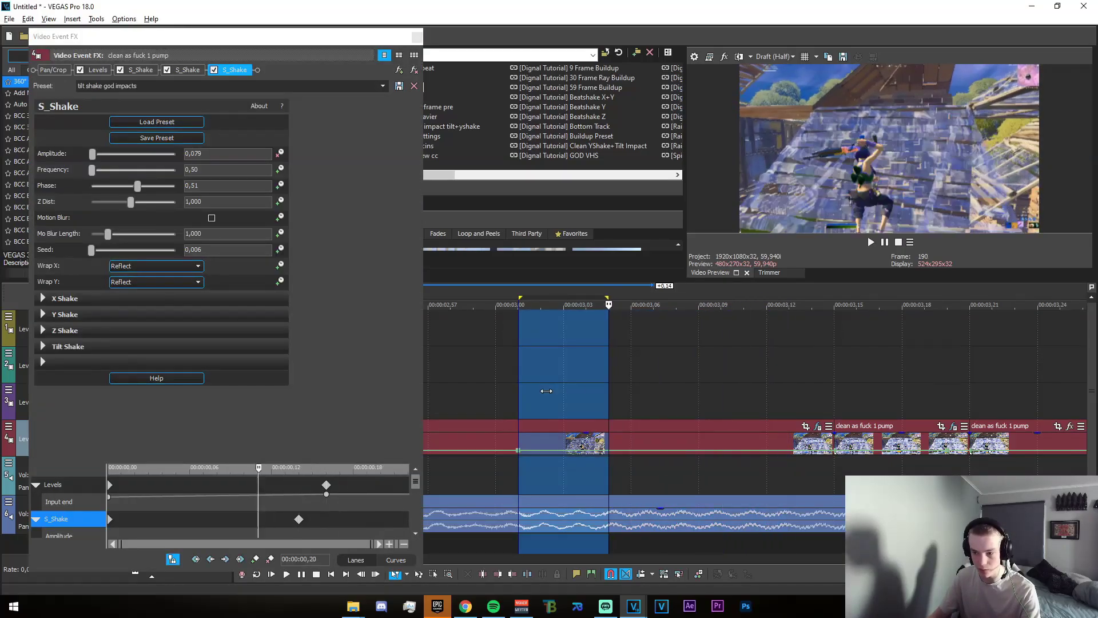
{"action": "left_click", "coordinate": [546, 391]}
{"action": "left_click", "coordinate": [417, 36]}
{"action": "scroll", "coordinate": [508, 445], "scroll_direction": "down", "scroll_amount": 6}
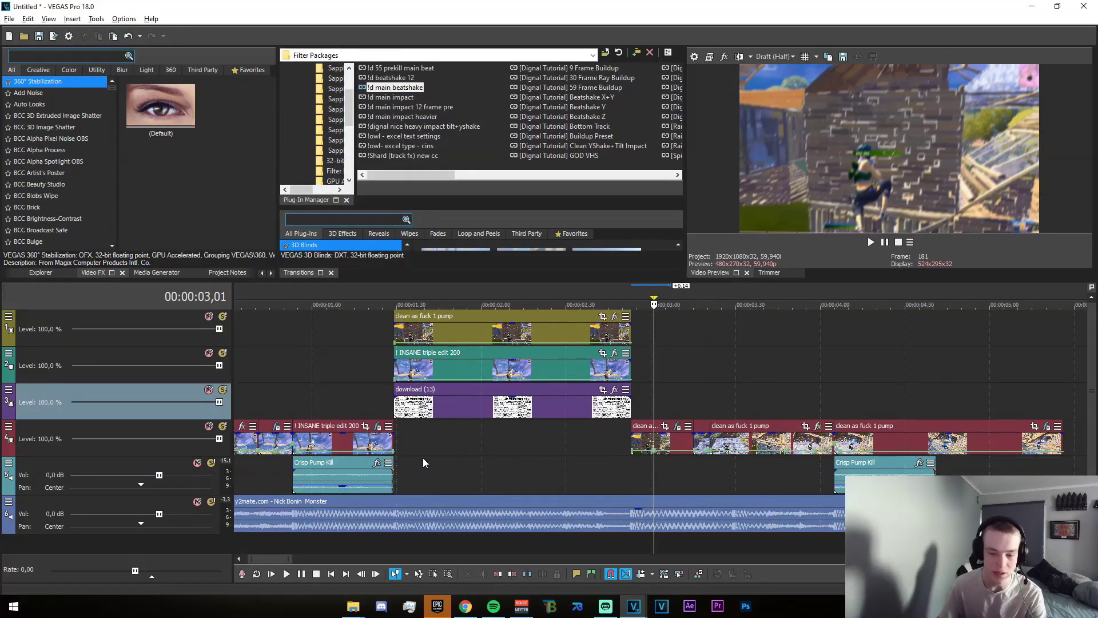
Step: Review the freeze section and scrub over its handover into the moving 1 pump clip
{"action": "left_click", "coordinate": [408, 461]}
{"action": "scroll", "coordinate": [414, 458], "scroll_direction": "up", "scroll_amount": 5}
{"action": "scroll", "coordinate": [809, 463], "scroll_direction": "down", "scroll_amount": 3}
{"action": "left_click_drag", "start_coordinate": [789, 455], "coordinate": [1000, 463]}
{"action": "left_click", "coordinate": [942, 463]}
{"action": "scroll", "coordinate": [942, 463], "scroll_direction": "down", "scroll_amount": 1}
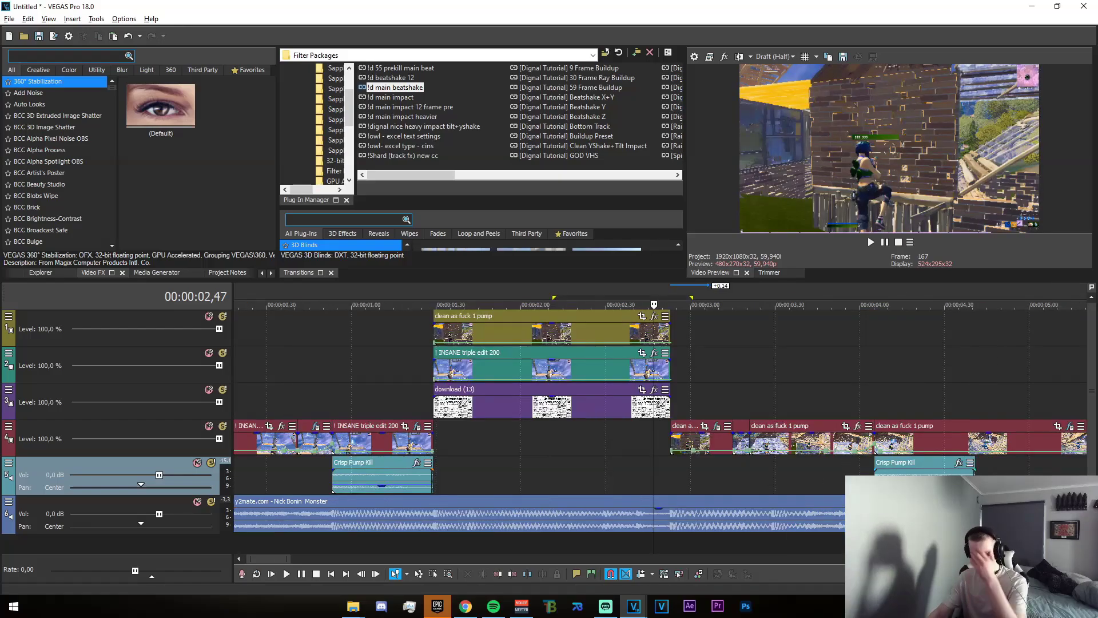
Step: At 00:00:01,29, scale the frozen 1 pump track down to about 683 × 384 around the frame's centre using Track Motion
{"action": "left_click", "coordinate": [439, 451]}
{"action": "scroll", "coordinate": [443, 451], "scroll_direction": "up", "scroll_amount": 3}
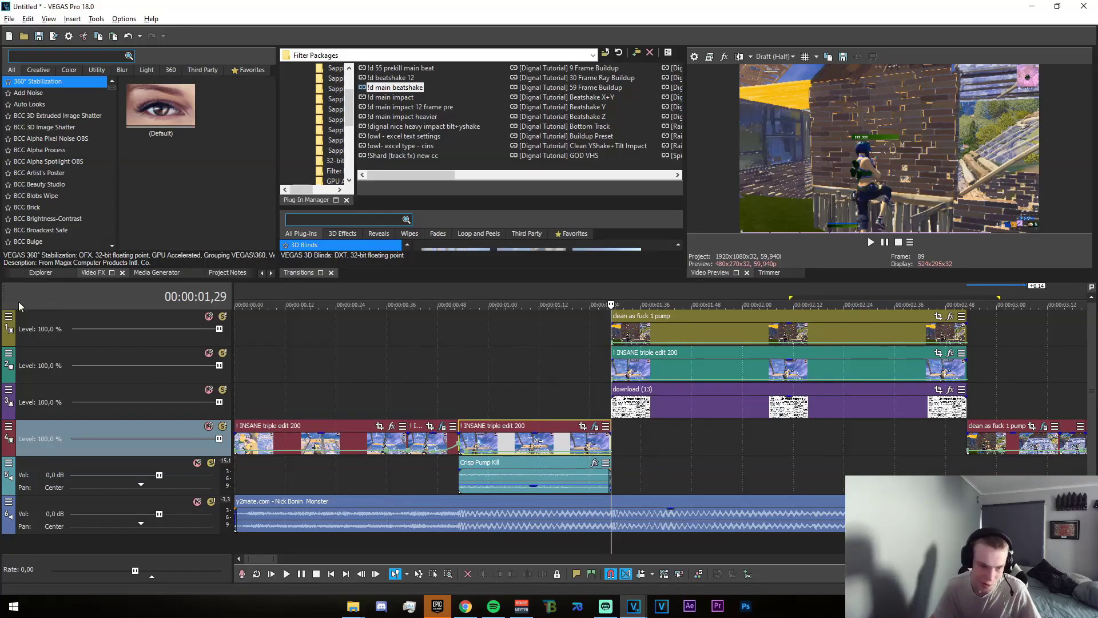
{"action": "left_click", "coordinate": [8, 317]}
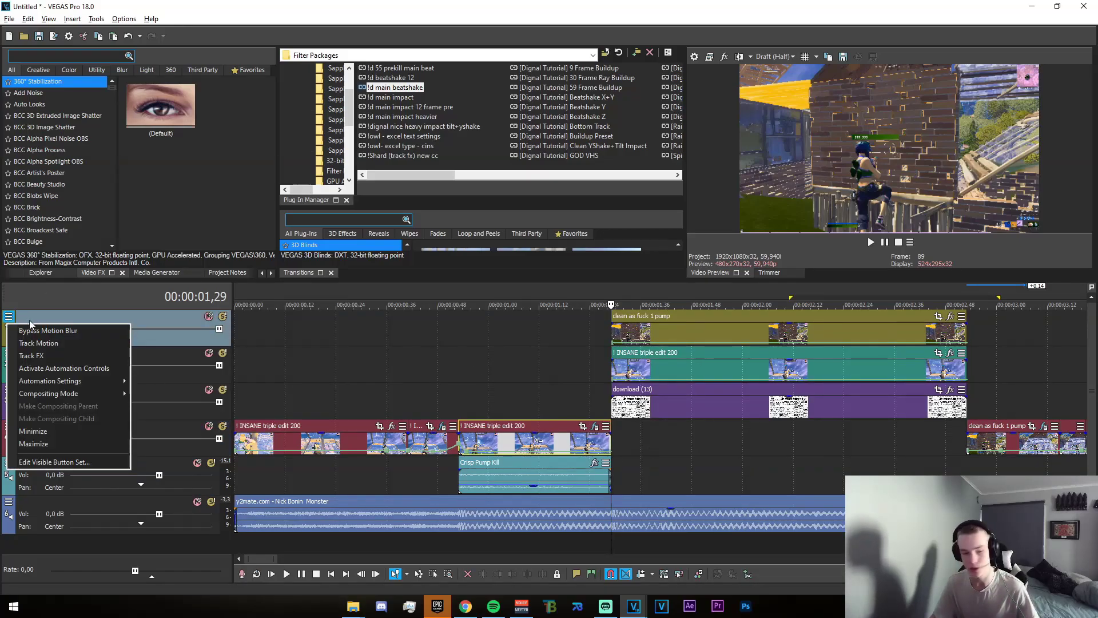
{"action": "left_click", "coordinate": [46, 343]}
{"action": "left_click_drag", "start_coordinate": [476, 322], "coordinate": [566, 493]}
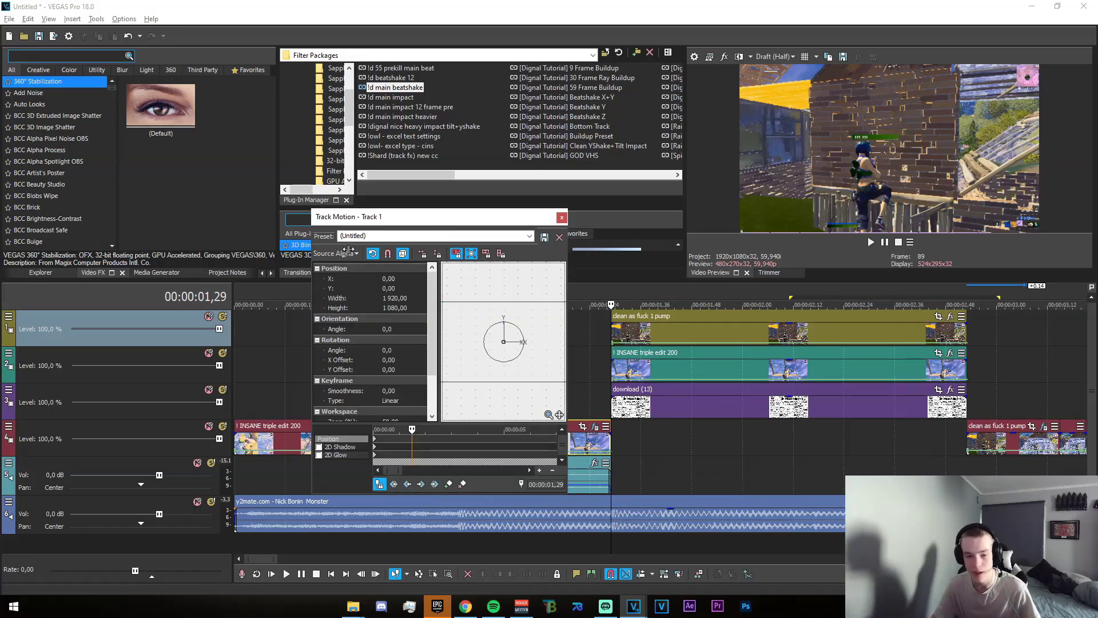
{"action": "left_click_drag", "start_coordinate": [312, 210], "coordinate": [173, 2]}
{"action": "scroll", "coordinate": [363, 309], "scroll_direction": "down", "scroll_amount": 4}
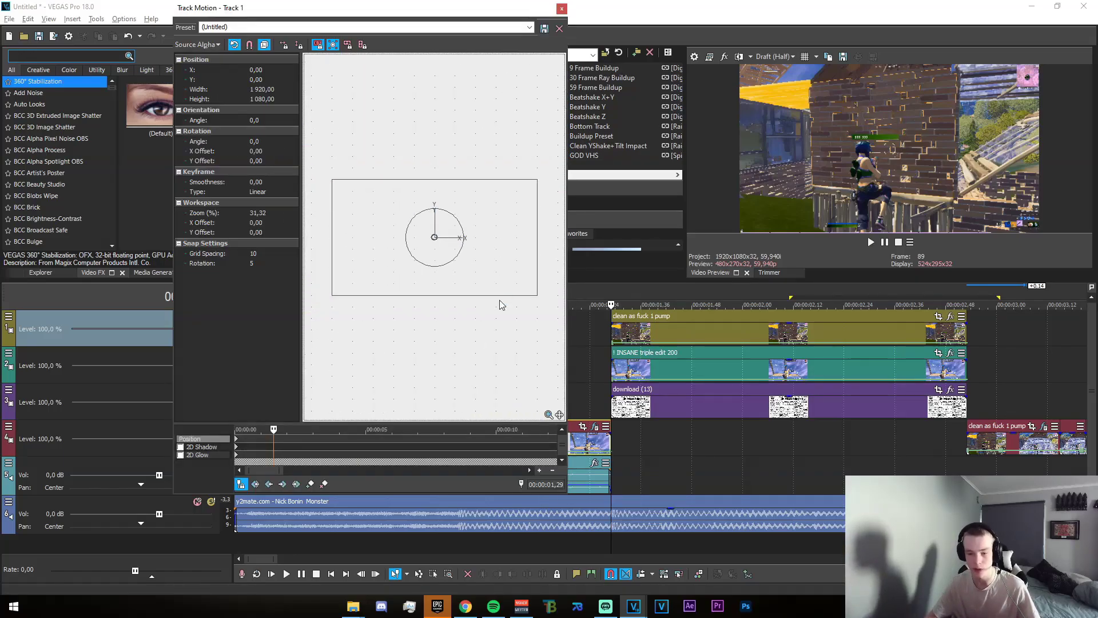
{"action": "left_click_drag", "start_coordinate": [529, 290], "coordinate": [470, 257]}
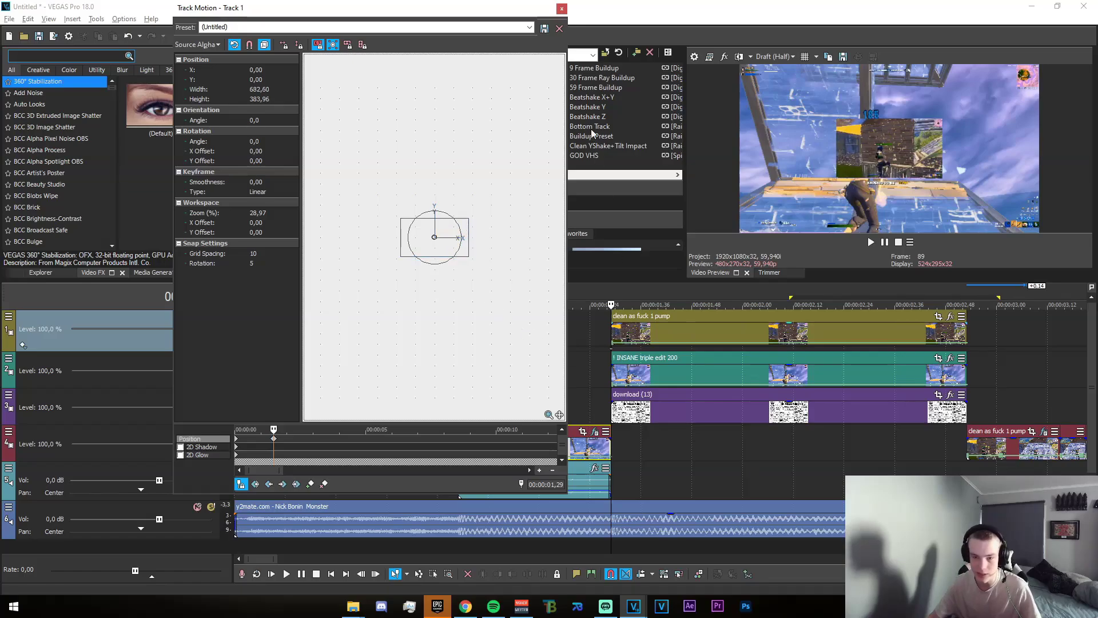
{"action": "left_click", "coordinate": [562, 9]}
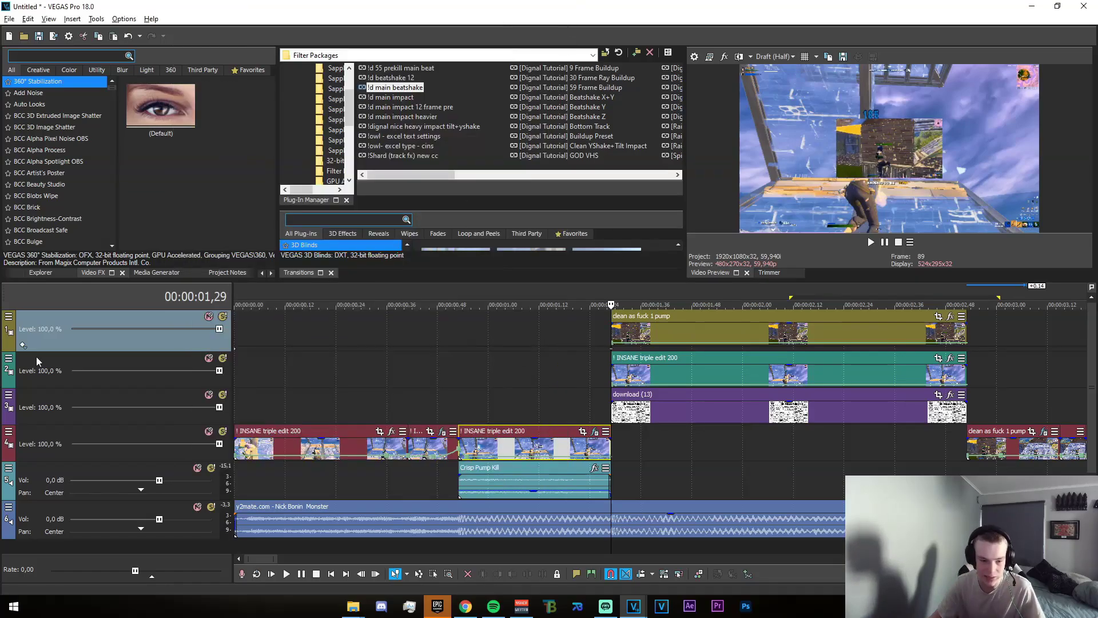
Step: Mute the frozen triple edit track and use Track Motion to place the 1 pump picture at about X -462, Y 151, sized about 465 × 261
{"action": "left_click", "coordinate": [209, 358]}
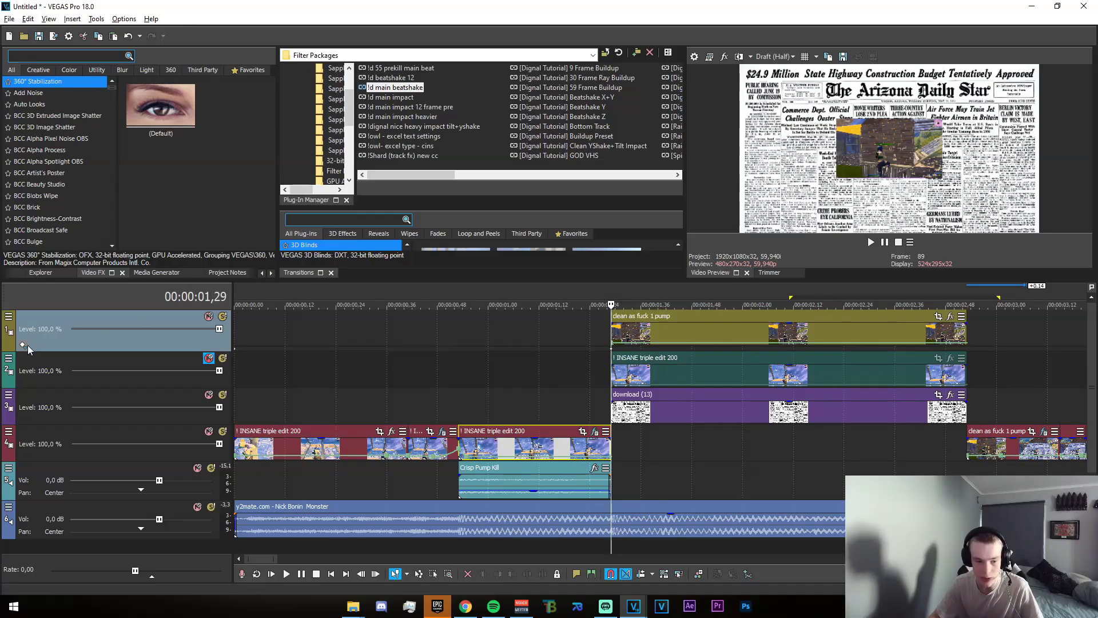
{"action": "left_click", "coordinate": [26, 345]}
{"action": "right_click", "coordinate": [46, 350]}
{"action": "left_click", "coordinate": [60, 359]}
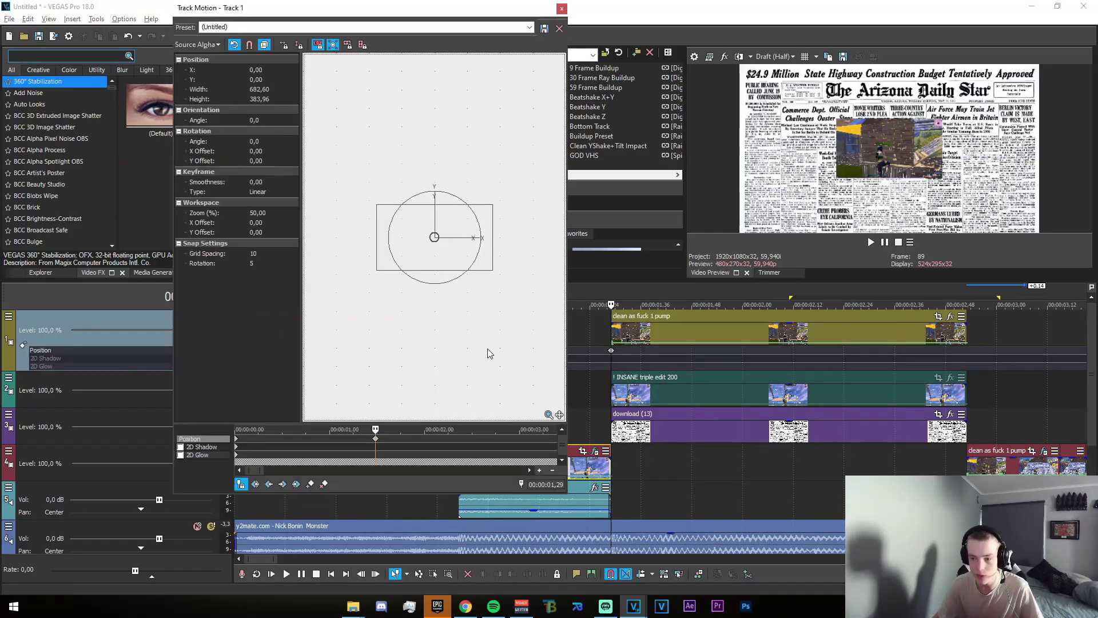
{"action": "left_click_drag", "start_coordinate": [453, 246], "coordinate": [381, 232]}
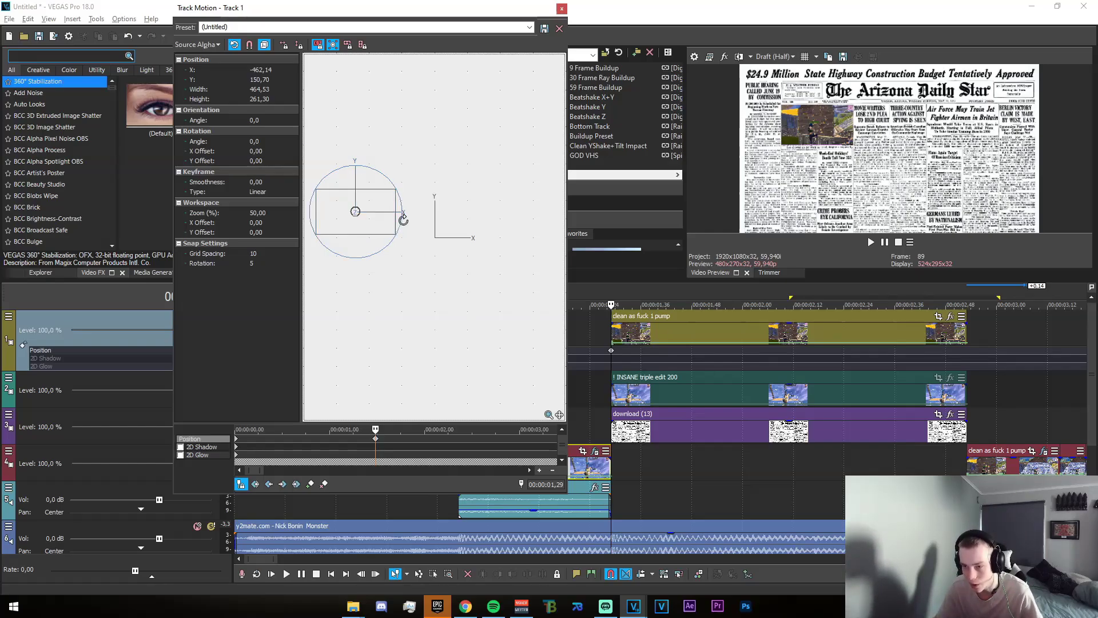
{"action": "left_click", "coordinate": [562, 10]}
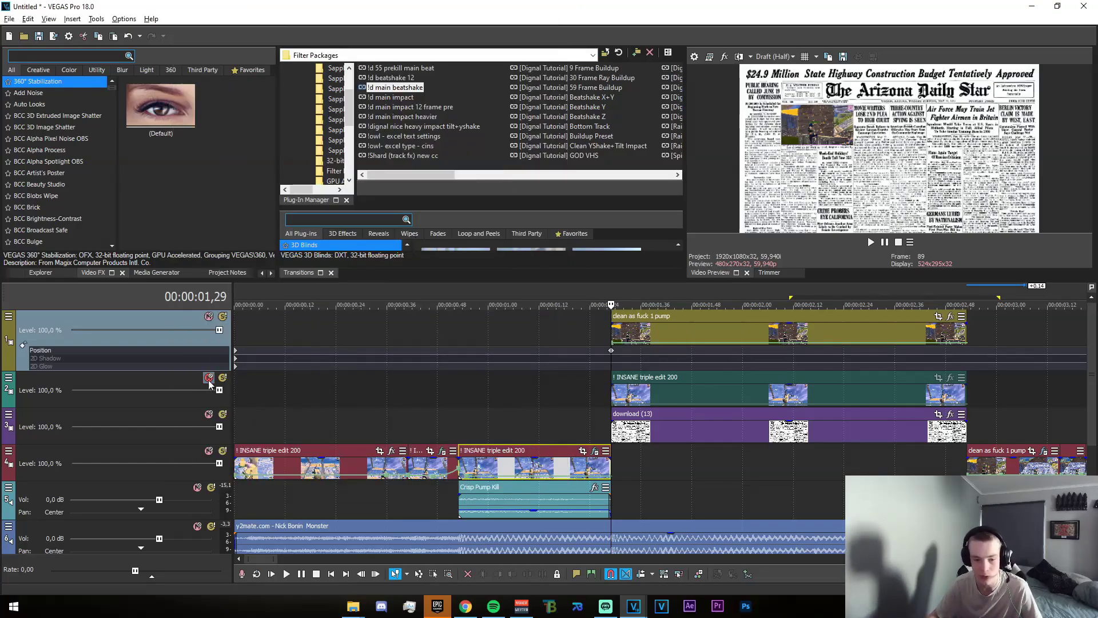
Step: Unmute the frozen triple edit track and use Track Motion to place it at about X -463, Y -340, sized about 467 × 263
{"action": "left_click", "coordinate": [9, 377]}
{"action": "left_click", "coordinate": [38, 404]}
{"action": "left_click_drag", "start_coordinate": [551, 303], "coordinate": [253, 269]}
{"action": "scroll", "coordinate": [462, 266], "scroll_direction": "up", "scroll_amount": 5}
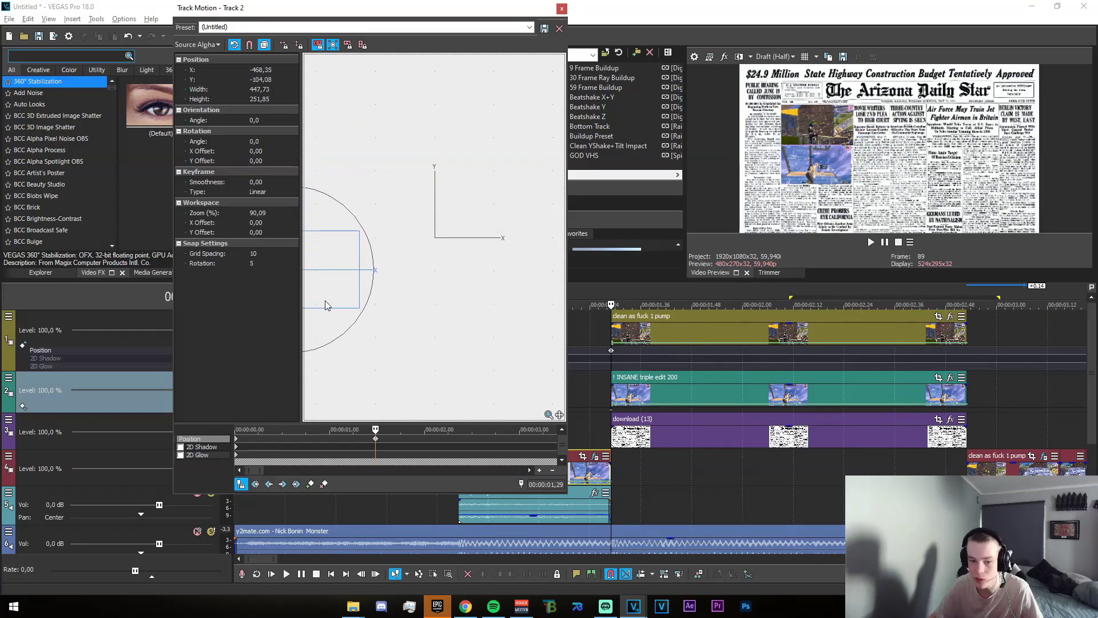
{"action": "left_click_drag", "start_coordinate": [359, 307], "coordinate": [341, 367]}
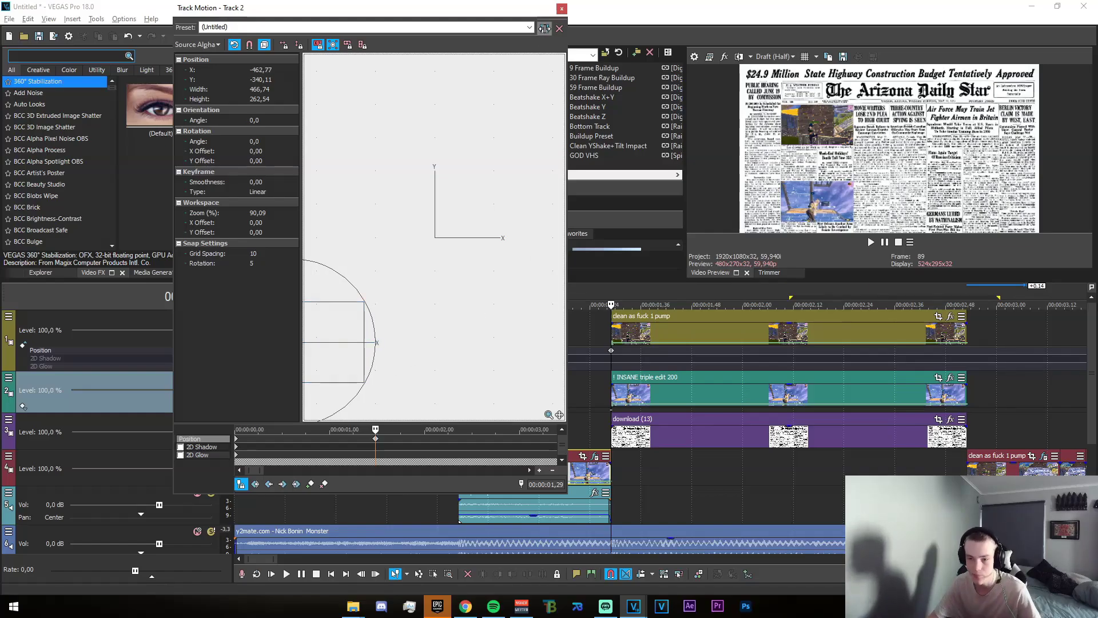
{"action": "left_click", "coordinate": [561, 8]}
Step: Apply the default Black and White effect to the frozen 1 pump and triple edit clips, with the triple edit's blend amount at 0,900
{"action": "left_click_drag", "start_coordinate": [556, 339], "coordinate": [773, 334]}
{"action": "left_click", "coordinate": [643, 471]}
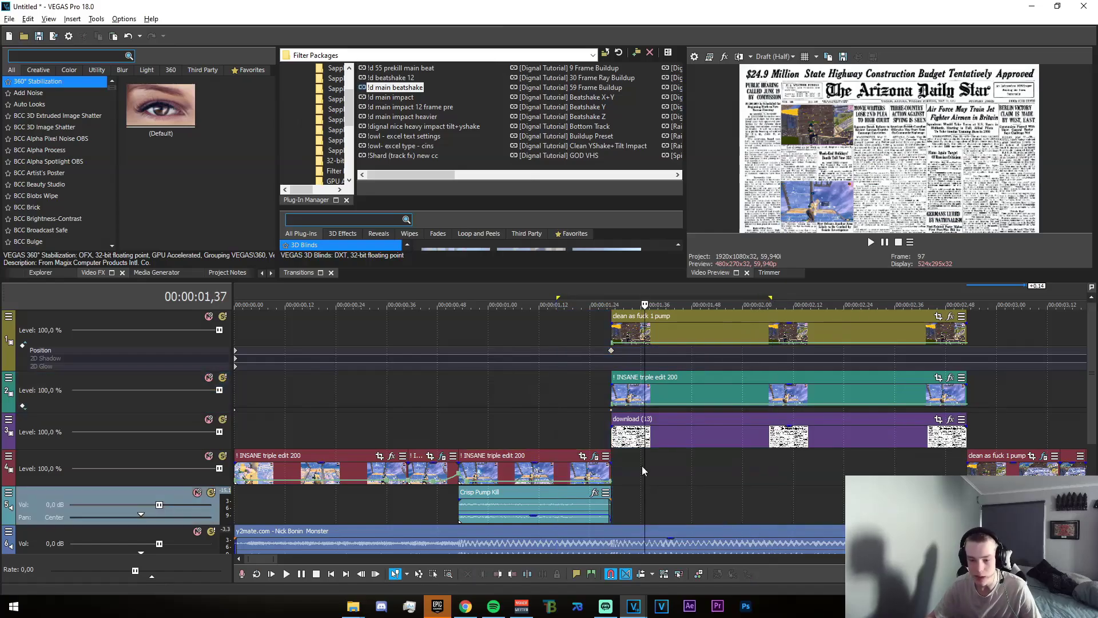
{"action": "left_click", "coordinate": [59, 55]}
{"action": "type", "text": "black and"}
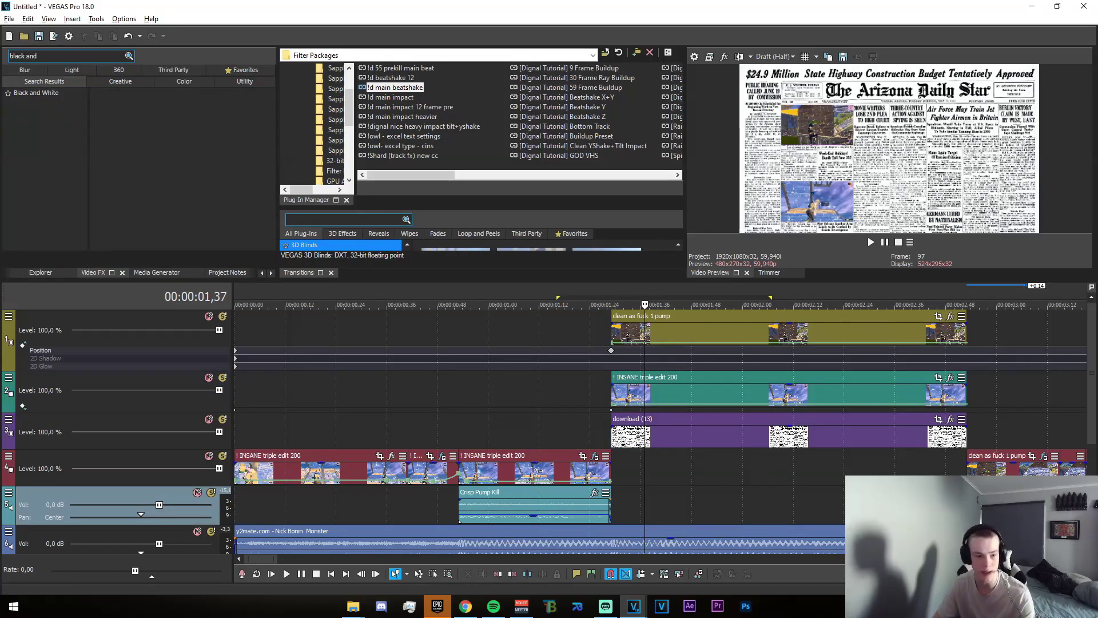
{"action": "left_click", "coordinate": [36, 93]}
{"action": "left_click_drag", "start_coordinate": [132, 120], "coordinate": [706, 335]}
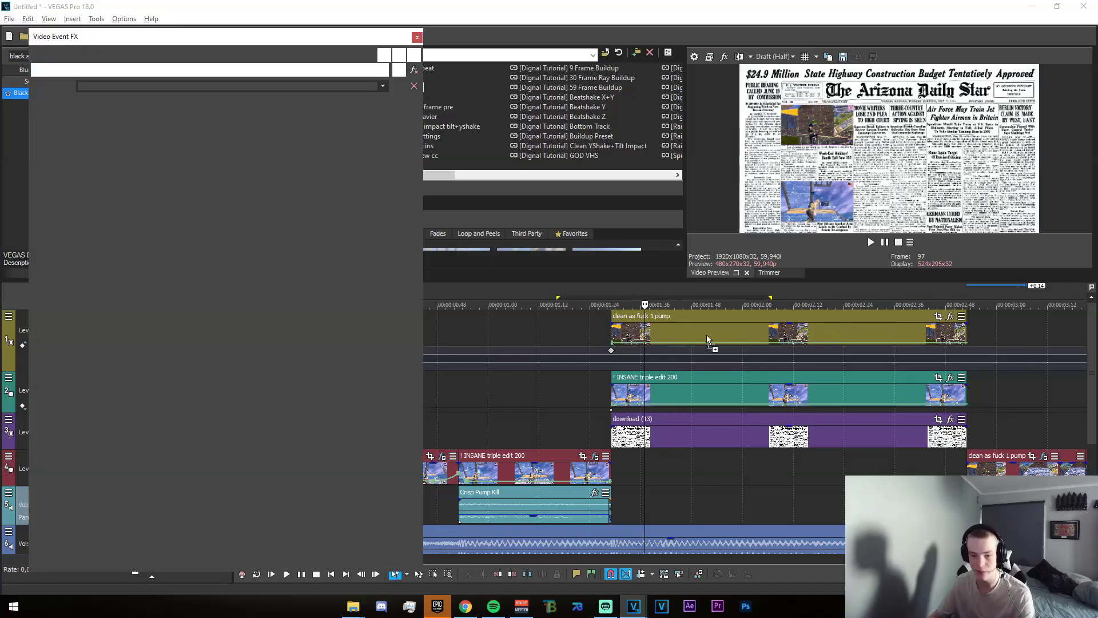
{"action": "left_click", "coordinate": [417, 37]}
{"action": "left_click_drag", "start_coordinate": [675, 360], "coordinate": [658, 398]}
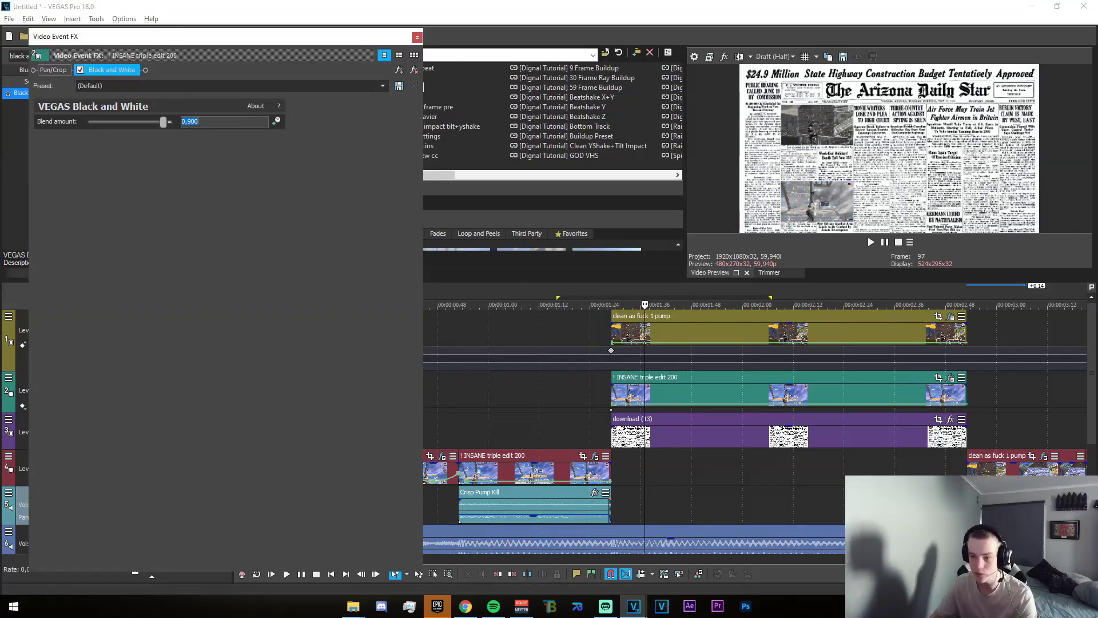
{"action": "left_click", "coordinate": [417, 37]}
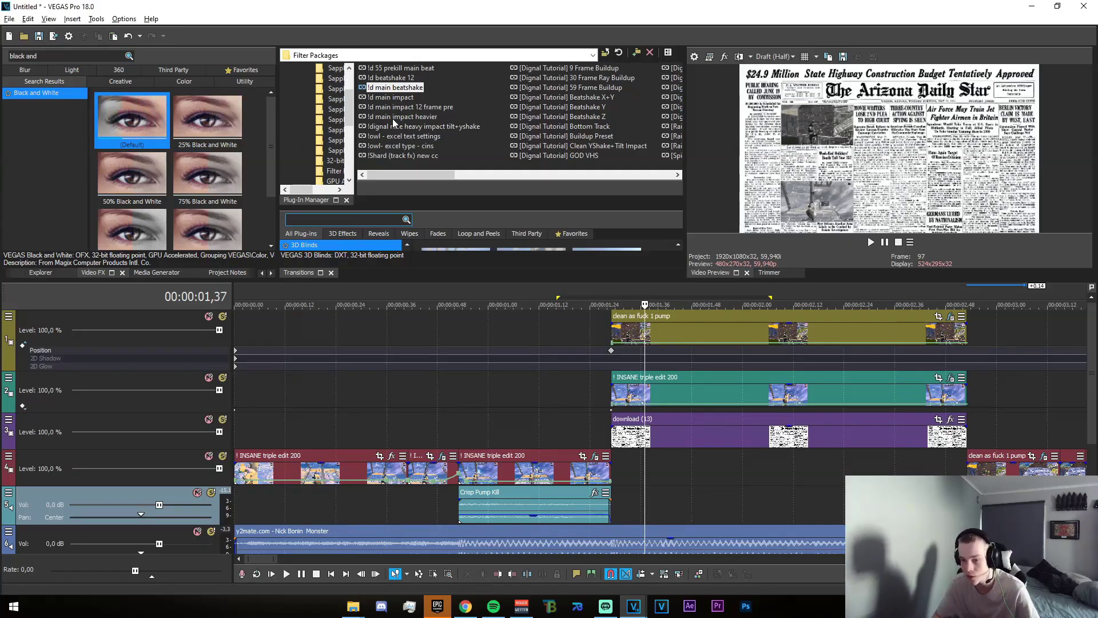
Step: Set the time selection to span exactly the freeze section, from 00:00:01,29 to 00:00:02,53
{"action": "left_click_drag", "start_coordinate": [566, 429], "coordinate": [967, 461]}
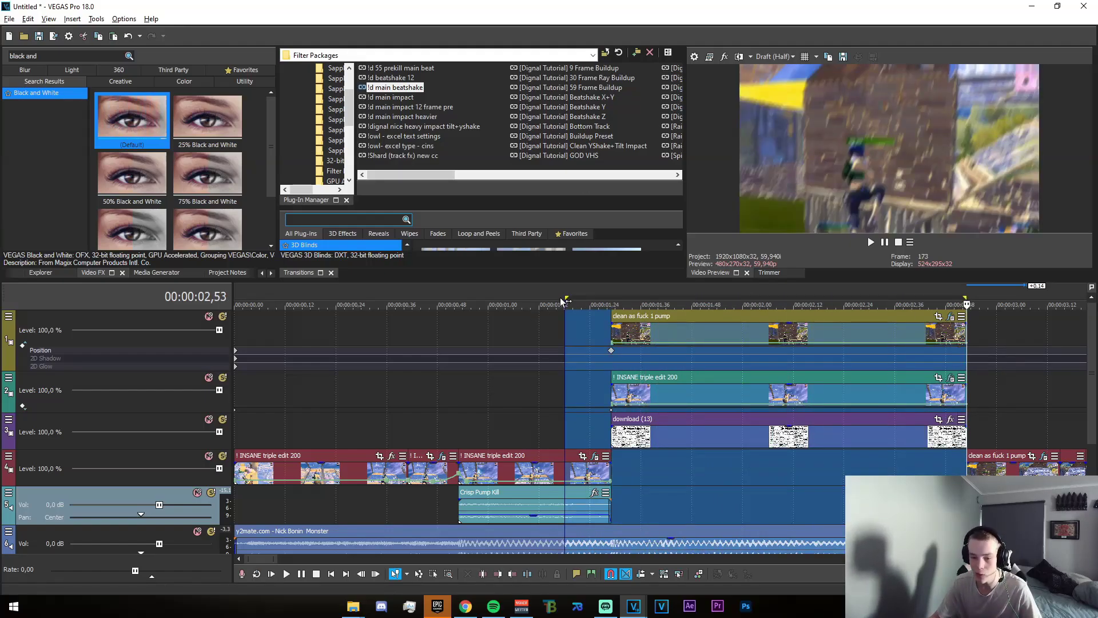
{"action": "left_click_drag", "start_coordinate": [563, 302], "coordinate": [615, 361]}
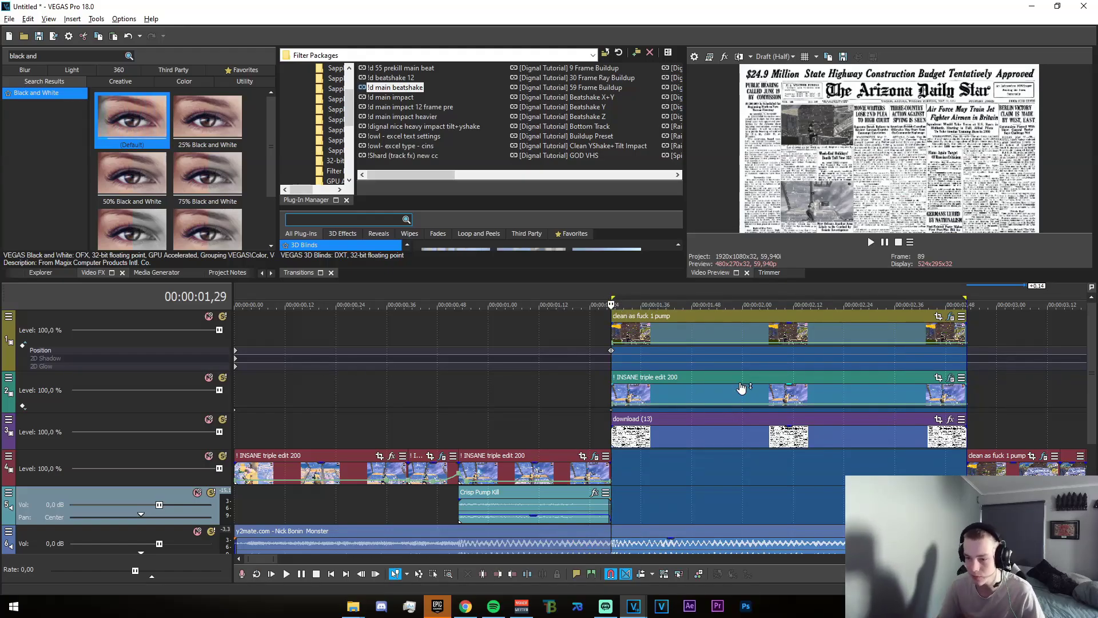
{"action": "key", "text": "alt+f"}
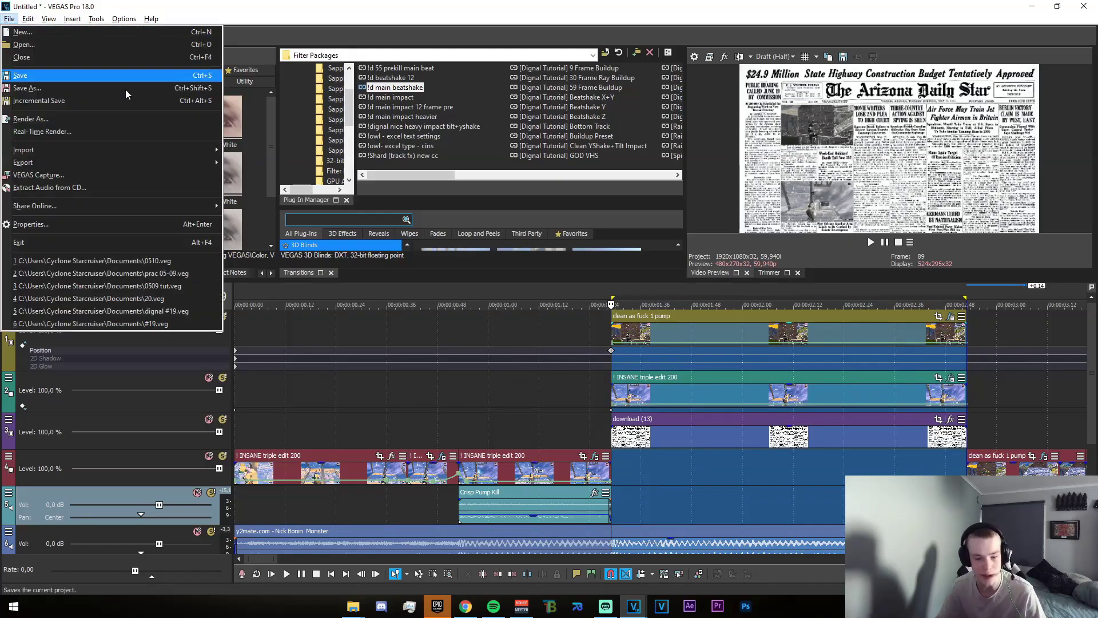
{"action": "left_click", "coordinate": [543, 394]}
{"action": "left_click", "coordinate": [542, 394]}
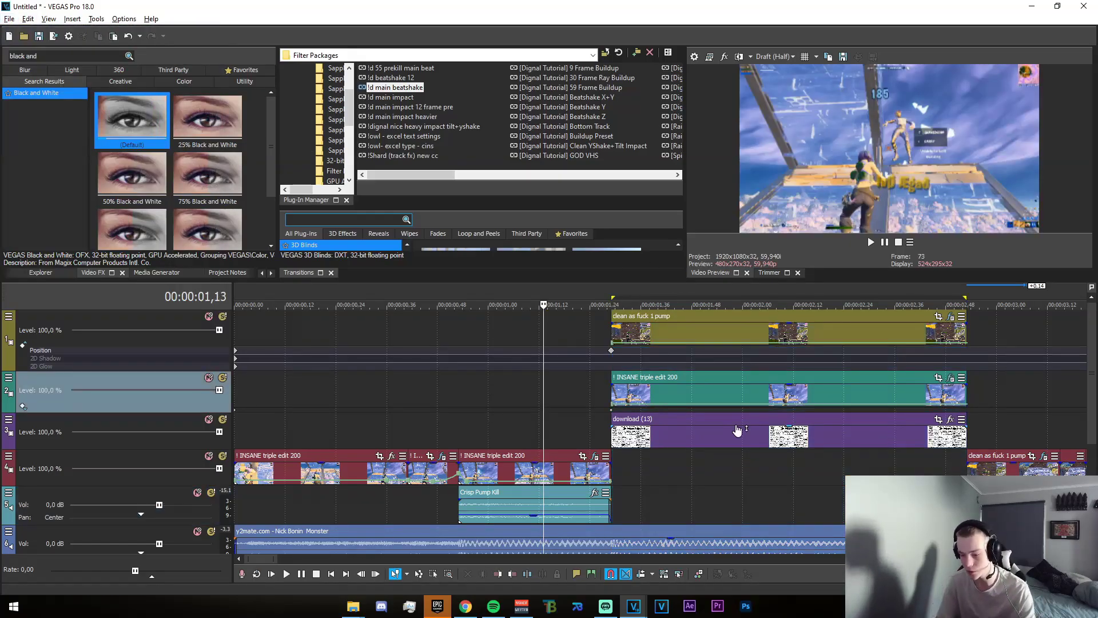
Step: Save the project as 05-10 tutorial
{"action": "key", "text": "ctrl+s"}
{"action": "type", "text": "05-10 tutorial"}
{"action": "key", "text": "Return"}
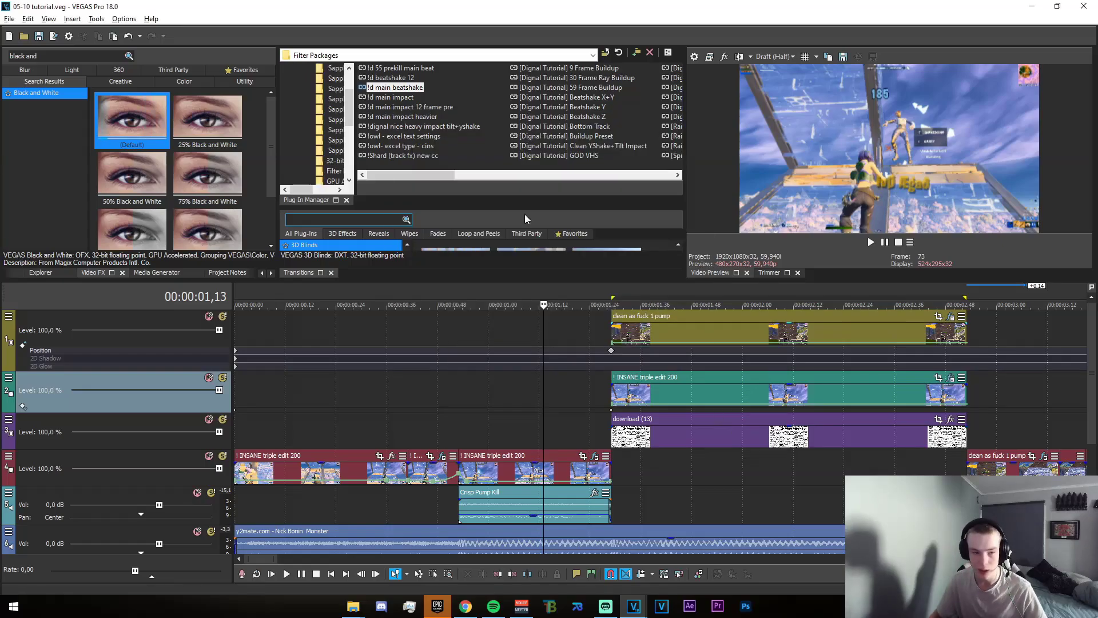
Step: Render the selected freeze section as 05-10 tutorial.mp4 in the MAGIX AVC/AAC MP4 format
{"action": "key", "text": "alt+f"}
{"action": "left_click", "coordinate": [136, 120]}
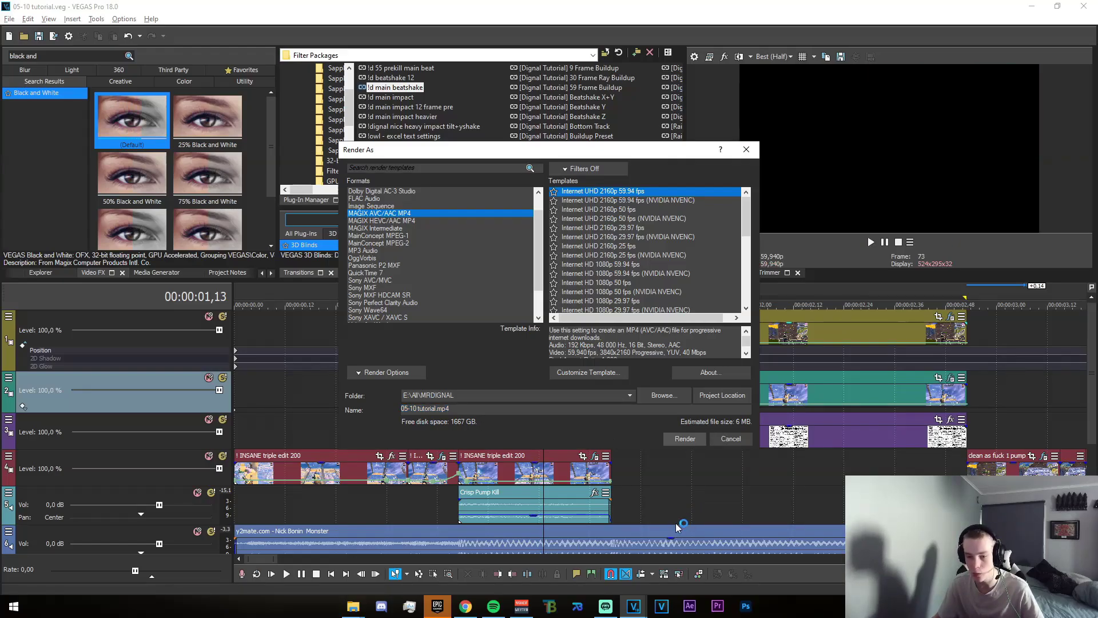
{"action": "key", "text": "Return"}
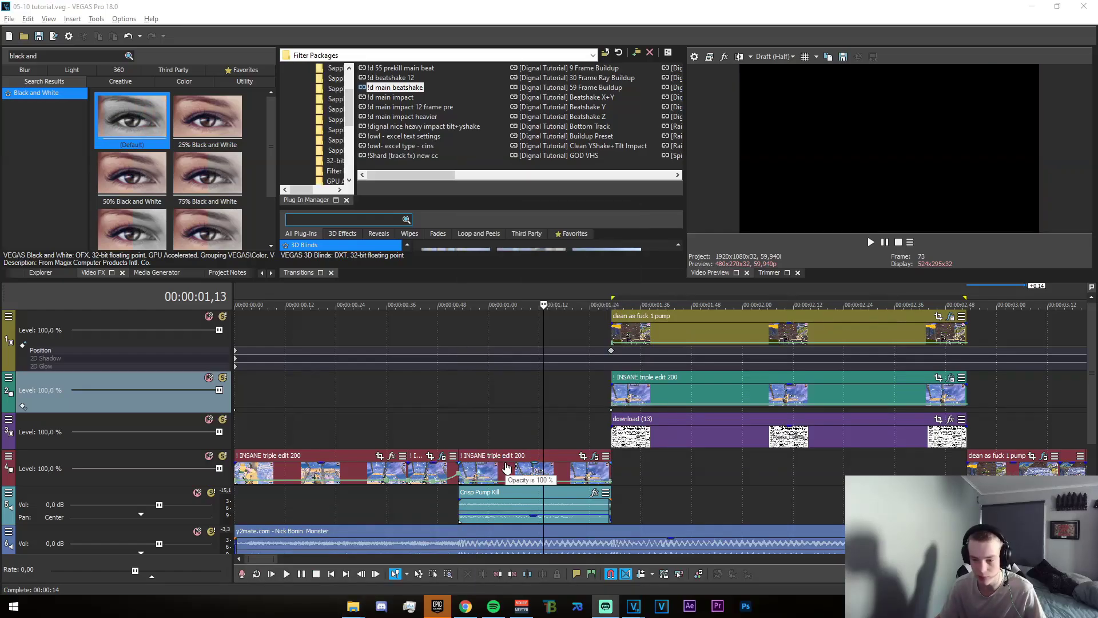
Step: Insert a new video track above the others and place the rendered 05-10 tutorial clip on it, starting at 00:00:01,29
{"action": "left_click", "coordinate": [772, 493]}
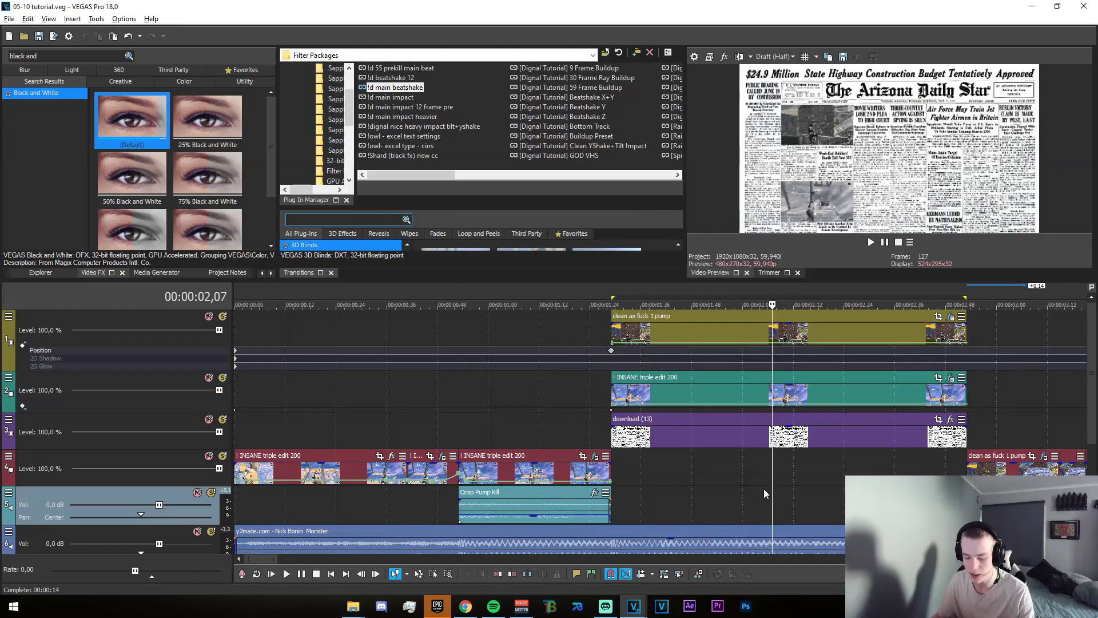
{"action": "key", "text": "ctrl+shift+q"}
{"action": "left_click", "coordinate": [716, 329]}
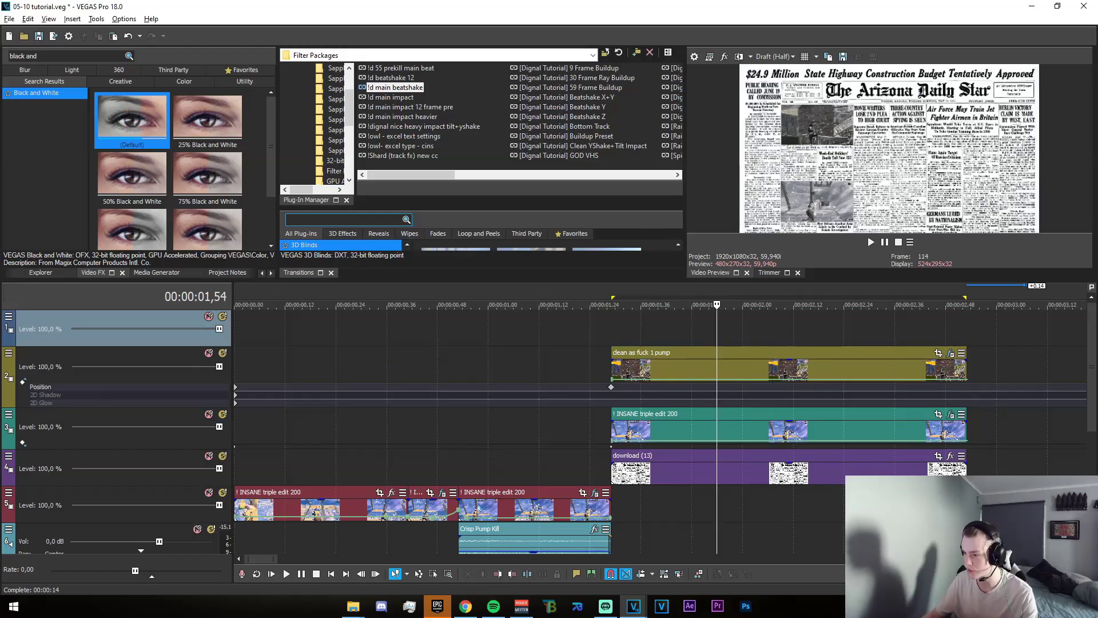
{"action": "left_click_drag", "start_coordinate": [761, 330], "coordinate": [619, 330]}
{"action": "scroll", "coordinate": [646, 367], "scroll_direction": "down", "scroll_amount": 2}
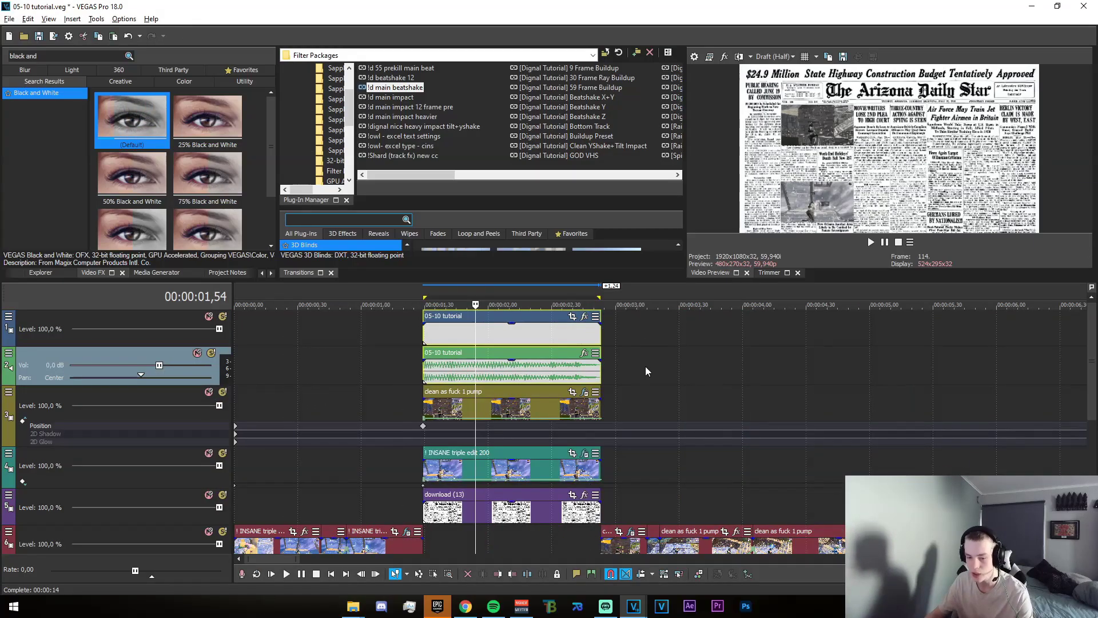
Step: Delete the rendered clip's audio track and the original freeze tracks holding the 1 pump, triple edit and download (13) clips
{"action": "right_click", "coordinate": [618, 377]}
{"action": "left_click", "coordinate": [626, 334]}
{"action": "scroll", "coordinate": [626, 334], "scroll_direction": "up", "scroll_amount": 2}
{"action": "left_click_drag", "start_coordinate": [497, 365], "coordinate": [908, 361]}
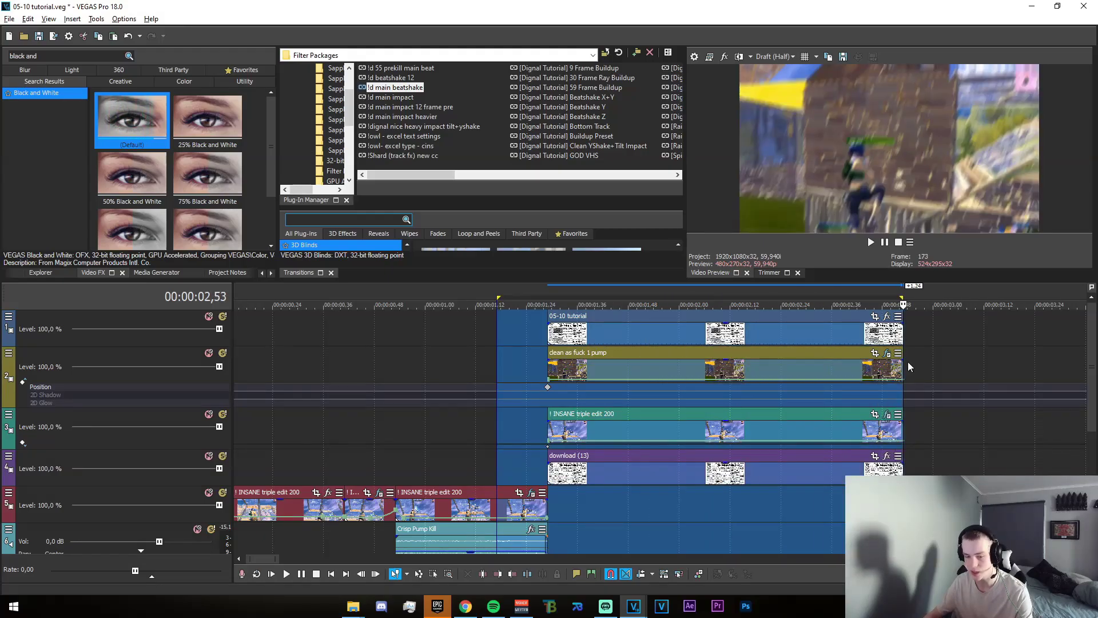
{"action": "scroll", "coordinate": [911, 359], "scroll_direction": "down", "scroll_amount": 3}
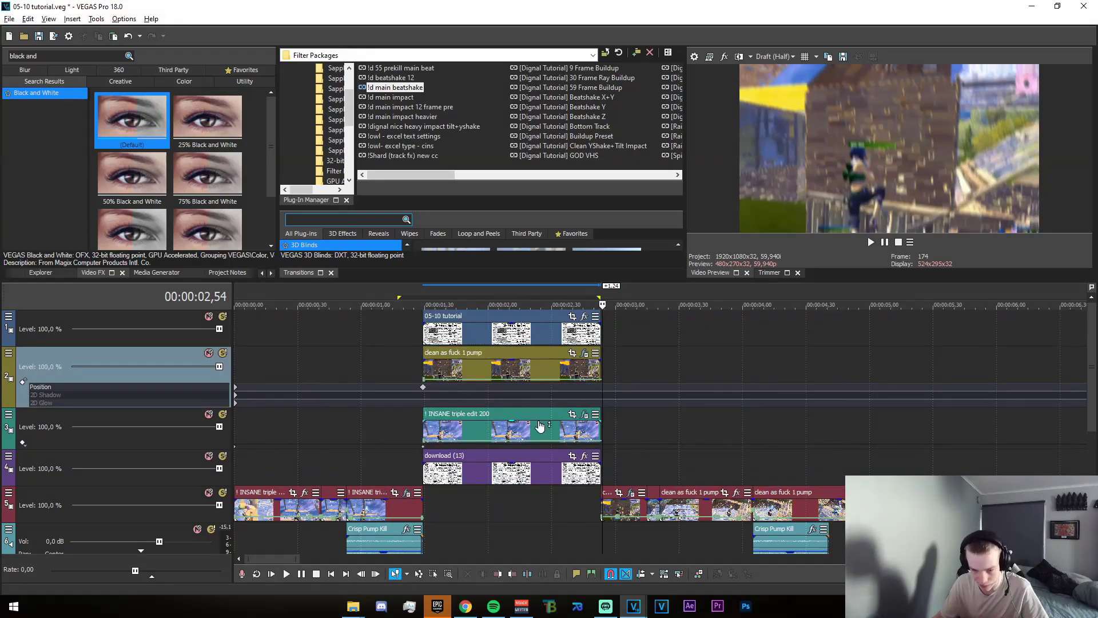
{"action": "left_click", "coordinate": [658, 259]}
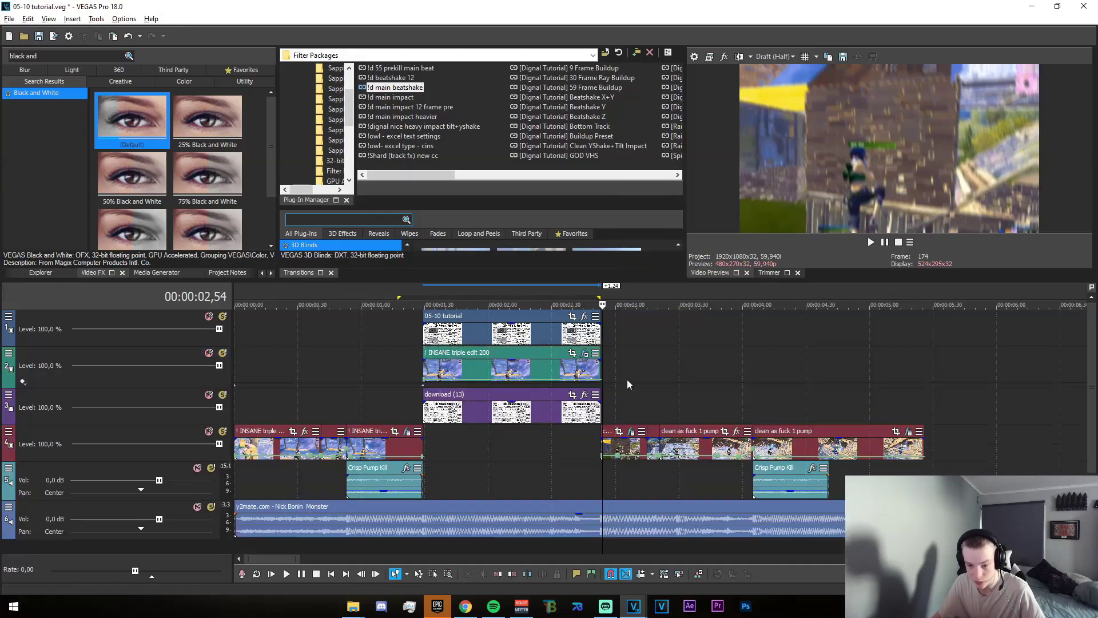
{"action": "right_click", "coordinate": [617, 369]}
{"action": "left_click", "coordinate": [657, 262]}
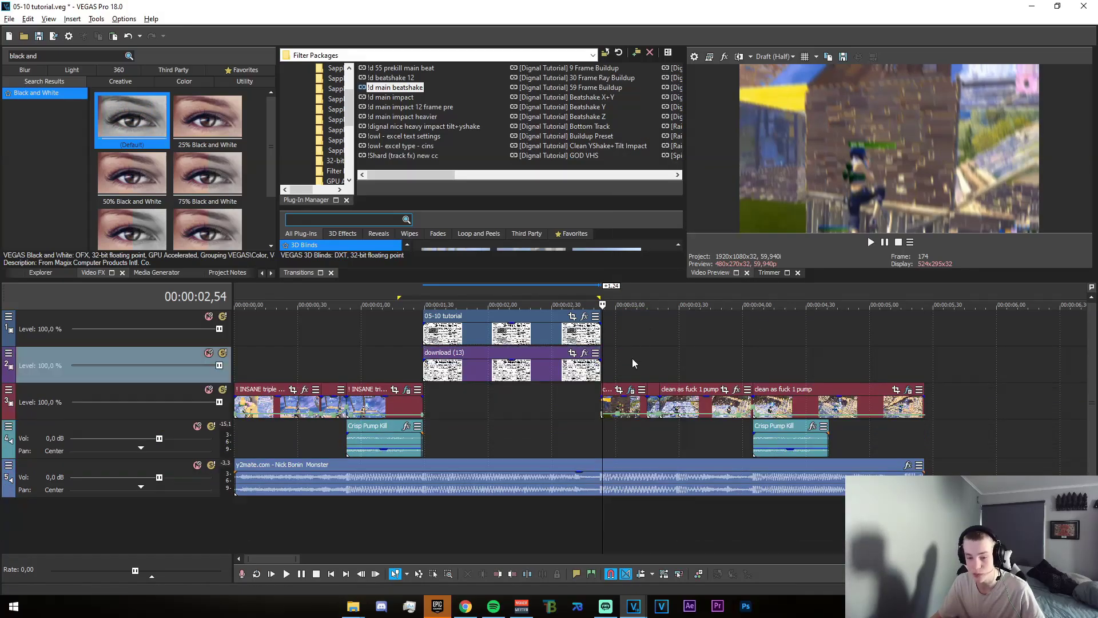
{"action": "right_click", "coordinate": [633, 360]}
{"action": "left_click", "coordinate": [667, 256]}
Step: Delete the leftover track holding the download (13) clip beneath the rendered 05-10 tutorial clip
{"action": "left_click_drag", "start_coordinate": [388, 338], "coordinate": [601, 371]}
{"action": "left_click", "coordinate": [524, 363]}
{"action": "left_click", "coordinate": [406, 337]}
Step: Open track motion for the rendered clip's track at 00:00:01,29 and enlarge the frame to about 8204 × 4615 at X 1957, Y -634
{"action": "scroll", "coordinate": [405, 343], "scroll_direction": "up", "scroll_amount": 3}
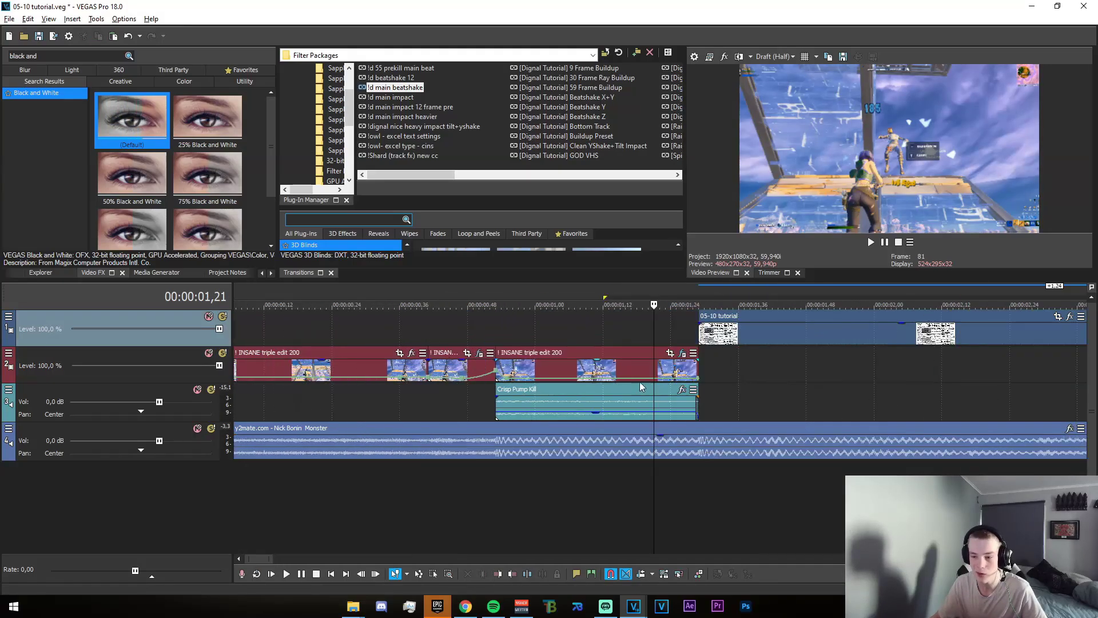
{"action": "left_click", "coordinate": [712, 344]}
{"action": "scroll", "coordinate": [866, 358], "scroll_direction": "down", "scroll_amount": 2}
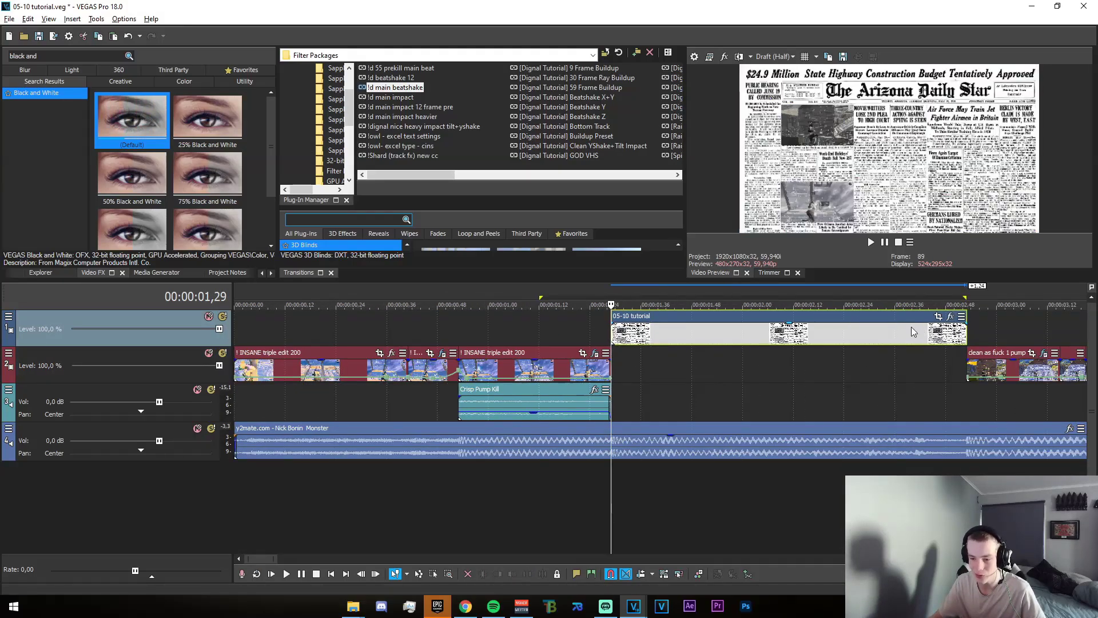
{"action": "scroll", "coordinate": [745, 415], "scroll_direction": "down", "scroll_amount": 2}
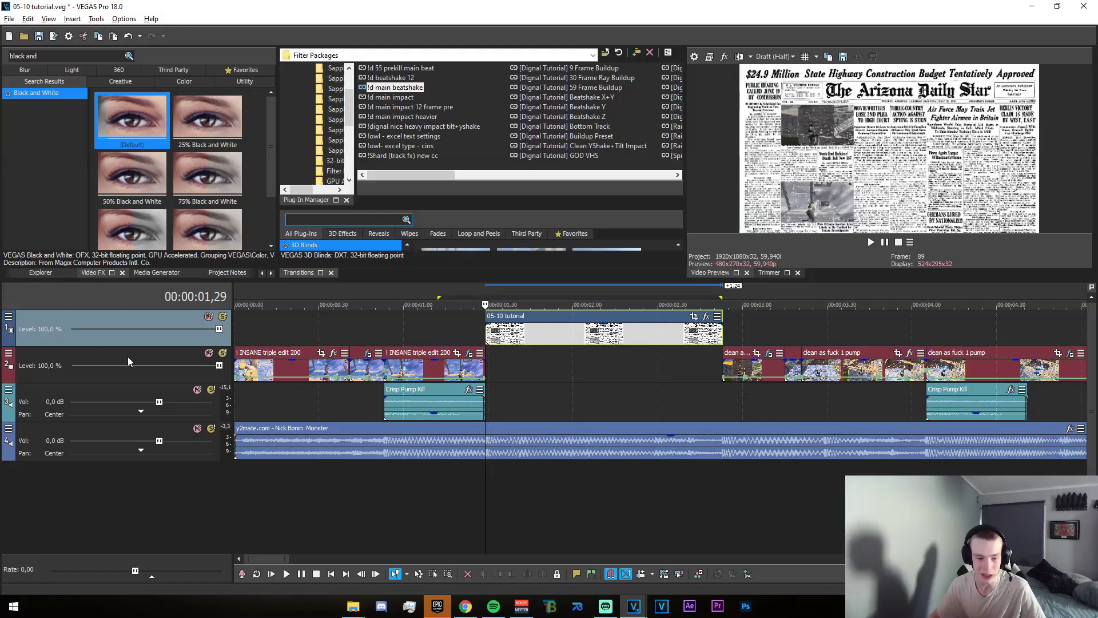
{"action": "left_click", "coordinate": [9, 316]}
{"action": "left_click", "coordinate": [23, 350]}
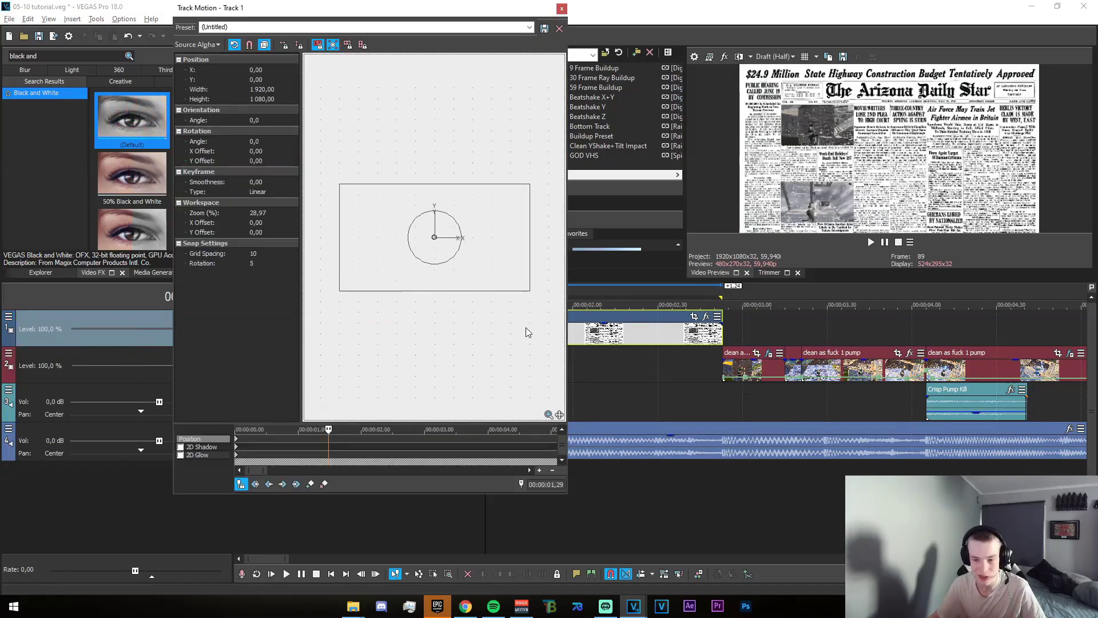
{"action": "scroll", "coordinate": [528, 333], "scroll_direction": "down", "scroll_amount": 2}
{"action": "left_click_drag", "start_coordinate": [484, 267], "coordinate": [559, 309]}
{"action": "left_click_drag", "start_coordinate": [482, 287], "coordinate": [506, 279]}
{"action": "scroll", "coordinate": [535, 298], "scroll_direction": "down", "scroll_amount": 2}
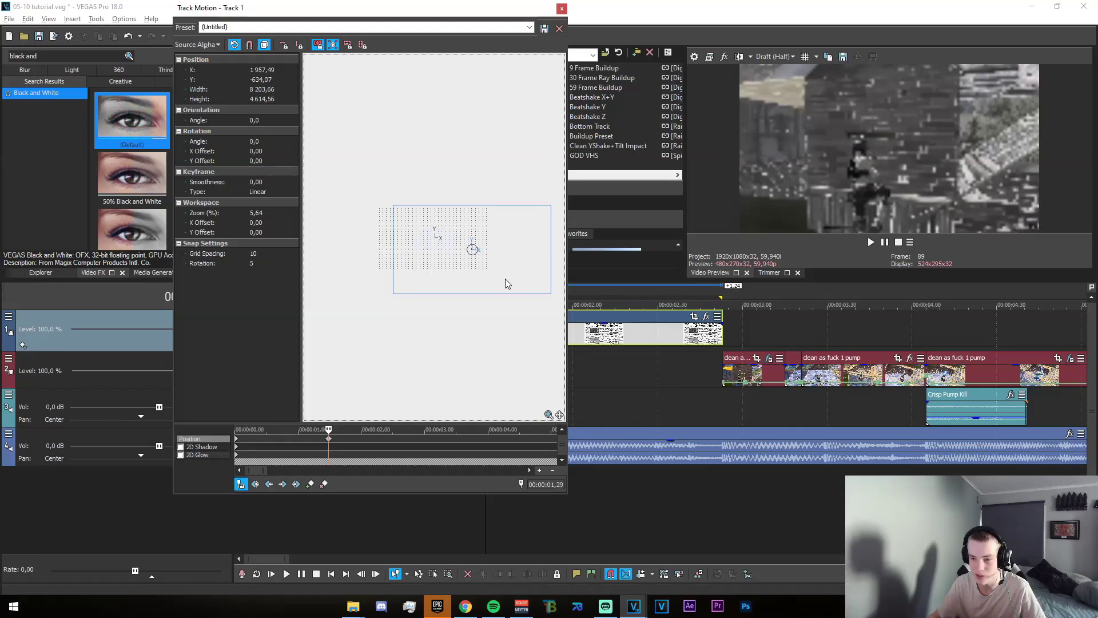
Step: At 00:00:02,40, reframe the track motion to about 4673 × 2628 at X 1066, Y 733 around the other frozen image
{"action": "scroll", "coordinate": [717, 404], "scroll_direction": "up", "scroll_amount": 5}
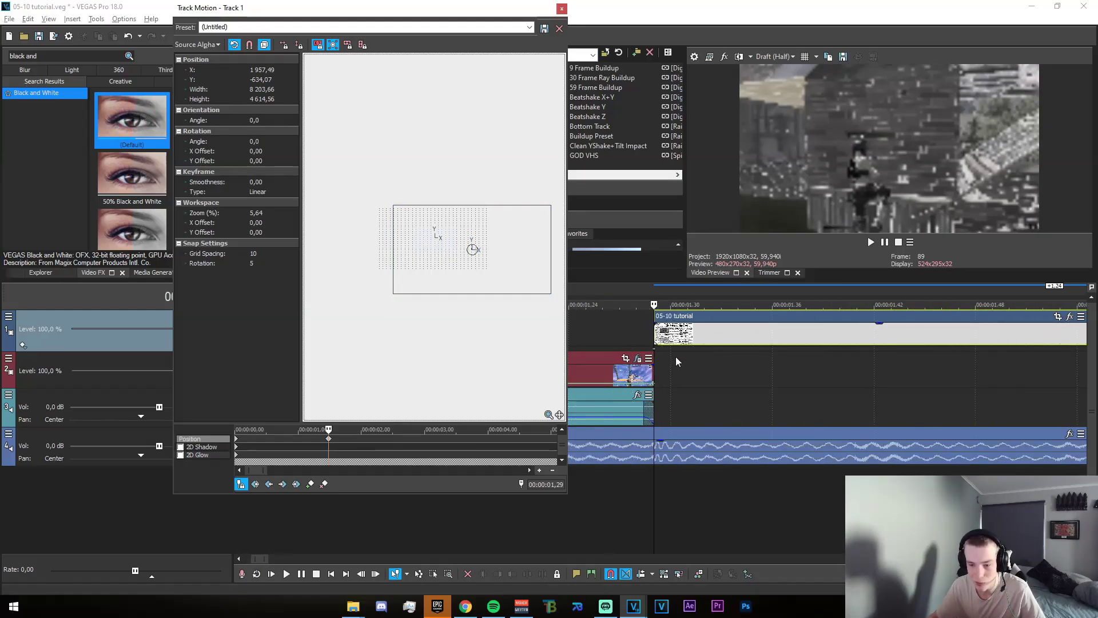
{"action": "scroll", "coordinate": [668, 372], "scroll_direction": "down", "scroll_amount": 1}
{"action": "left_click_drag", "start_coordinate": [669, 374], "coordinate": [908, 379]}
{"action": "scroll", "coordinate": [743, 383], "scroll_direction": "down", "scroll_amount": 3}
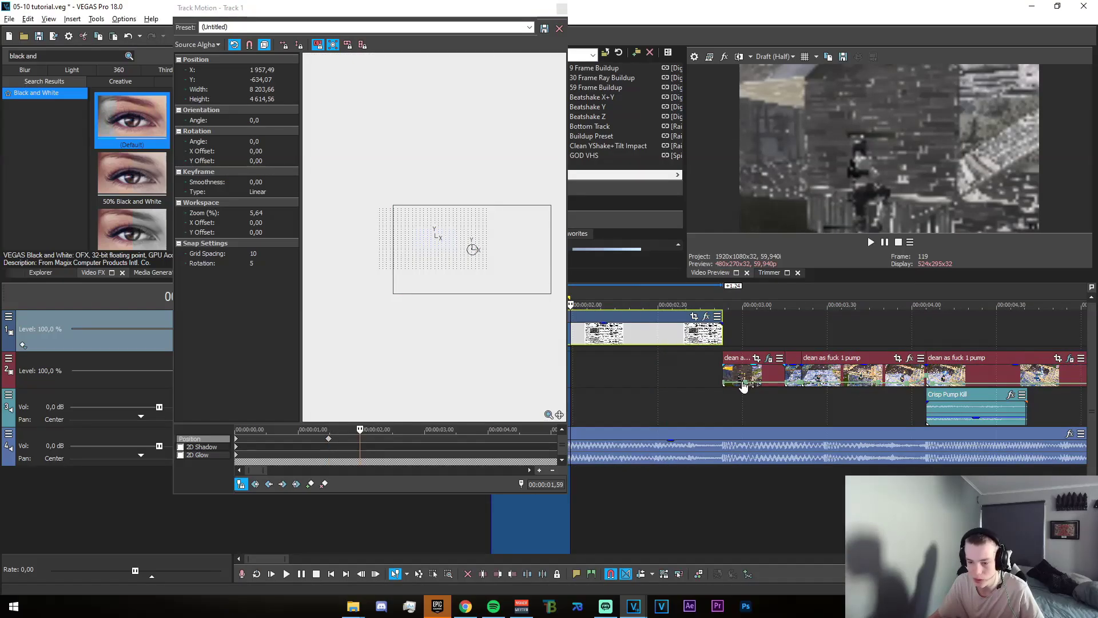
{"action": "scroll", "coordinate": [799, 376], "scroll_direction": "up", "scroll_amount": 2}
{"action": "left_click", "coordinate": [800, 376]}
{"action": "left_click", "coordinate": [830, 377]}
{"action": "left_click", "coordinate": [863, 376]}
{"action": "left_click", "coordinate": [885, 377]}
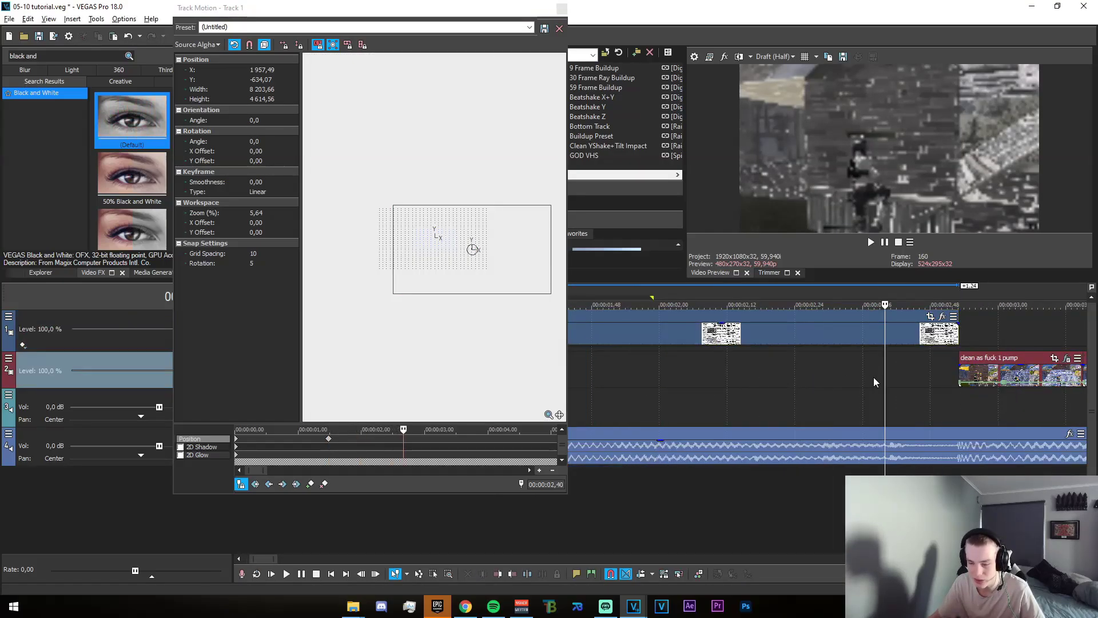
{"action": "scroll", "coordinate": [873, 377], "scroll_direction": "down", "scroll_amount": 3}
{"action": "scroll", "coordinate": [689, 399], "scroll_direction": "up", "scroll_amount": 4}
{"action": "left_click_drag", "start_coordinate": [551, 292], "coordinate": [490, 246]}
Step: Set the position keyframe at 00:00:01,29 to Fast and close Track Motion
{"action": "right_click", "coordinate": [331, 438]}
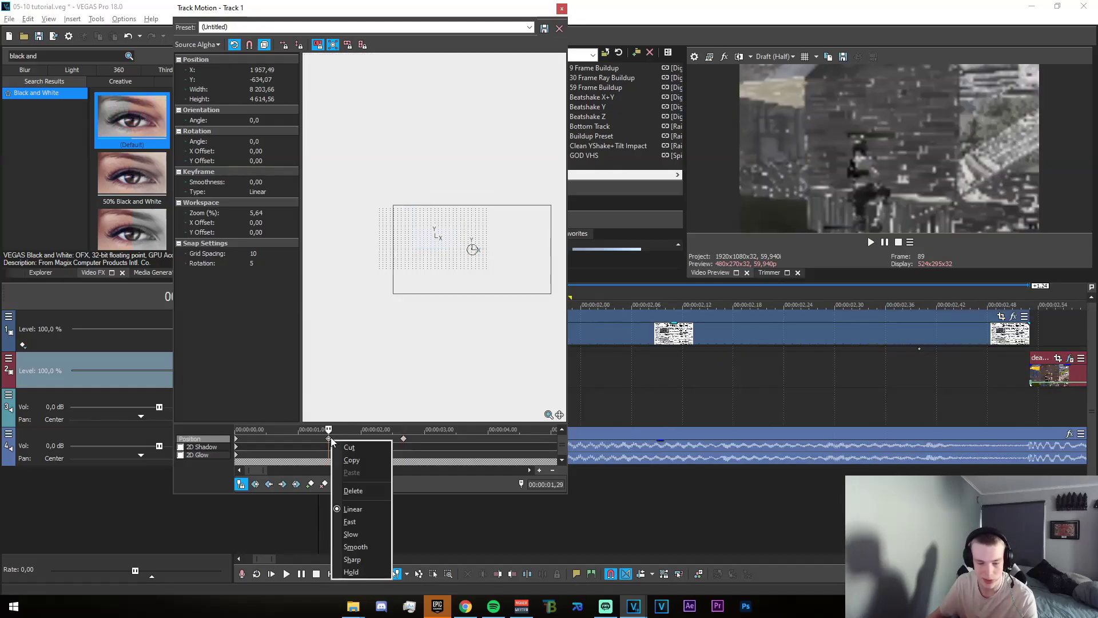
{"action": "left_click", "coordinate": [352, 520]}
{"action": "left_click", "coordinate": [562, 9]}
Step: Play back the newspaper transition and check the camera move across the 05-10 tutorial clip
{"action": "scroll", "coordinate": [589, 354], "scroll_direction": "down", "scroll_amount": 4}
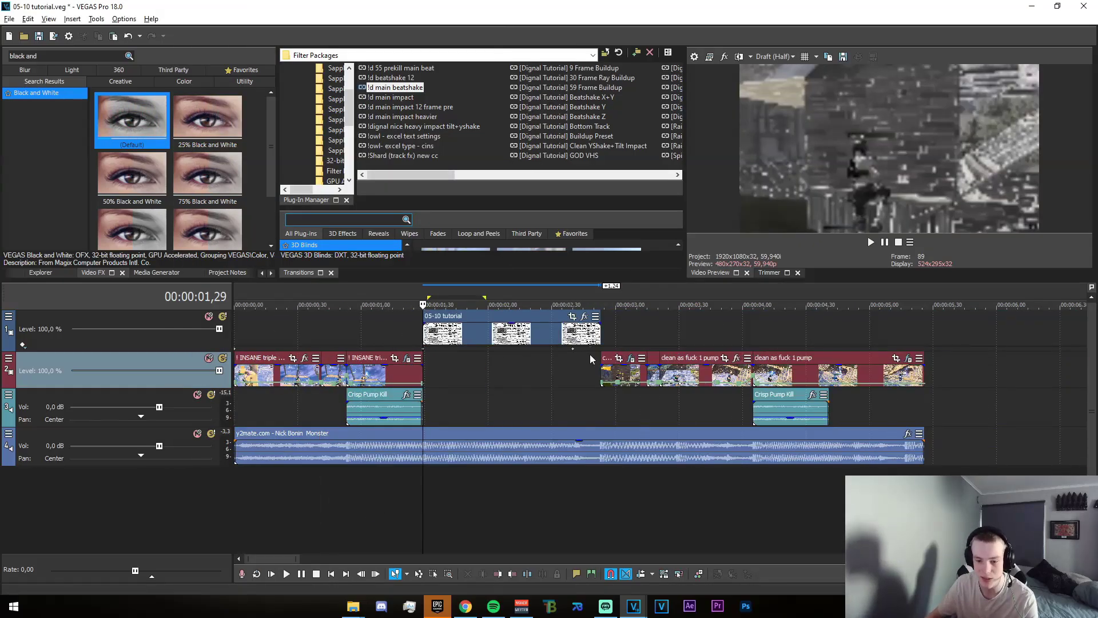
{"action": "scroll", "coordinate": [571, 345], "scroll_direction": "up", "scroll_amount": 2}
{"action": "left_click", "coordinate": [571, 343]}
{"action": "left_click", "coordinate": [598, 335]}
{"action": "left_click", "coordinate": [556, 331]}
{"action": "key", "text": "space"}
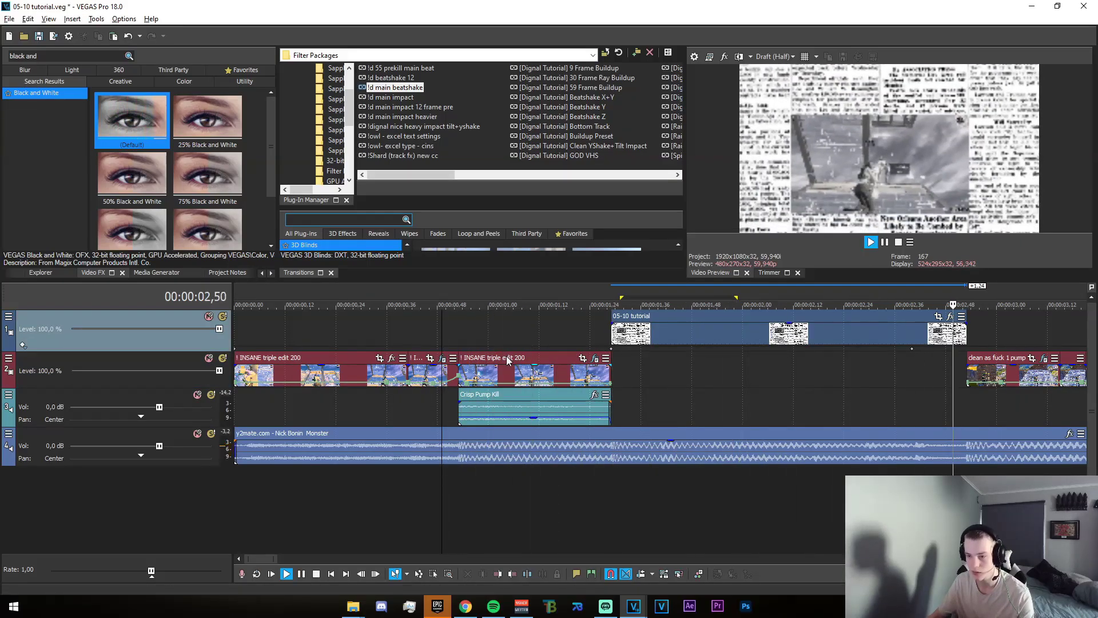
{"action": "key", "text": "space"}
{"action": "left_click", "coordinate": [715, 403]}
{"action": "left_click", "coordinate": [749, 401]}
{"action": "key", "text": "Left"}
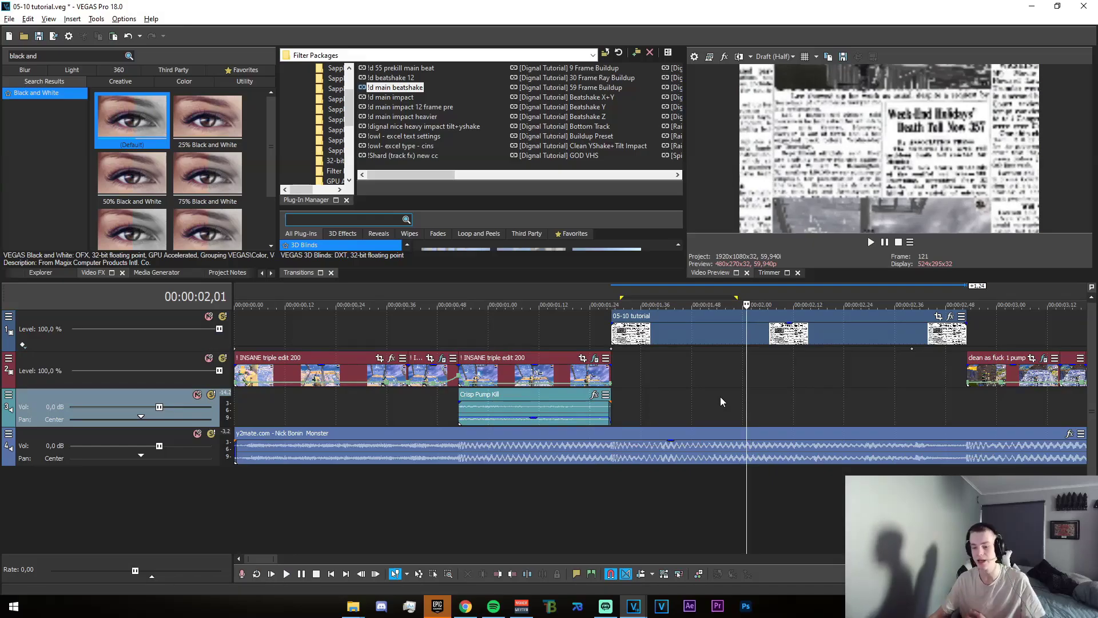
{"action": "left_click", "coordinate": [720, 398]}
{"action": "left_click_drag", "start_coordinate": [552, 344], "coordinate": [704, 344]}
{"action": "left_click", "coordinate": [703, 340]}
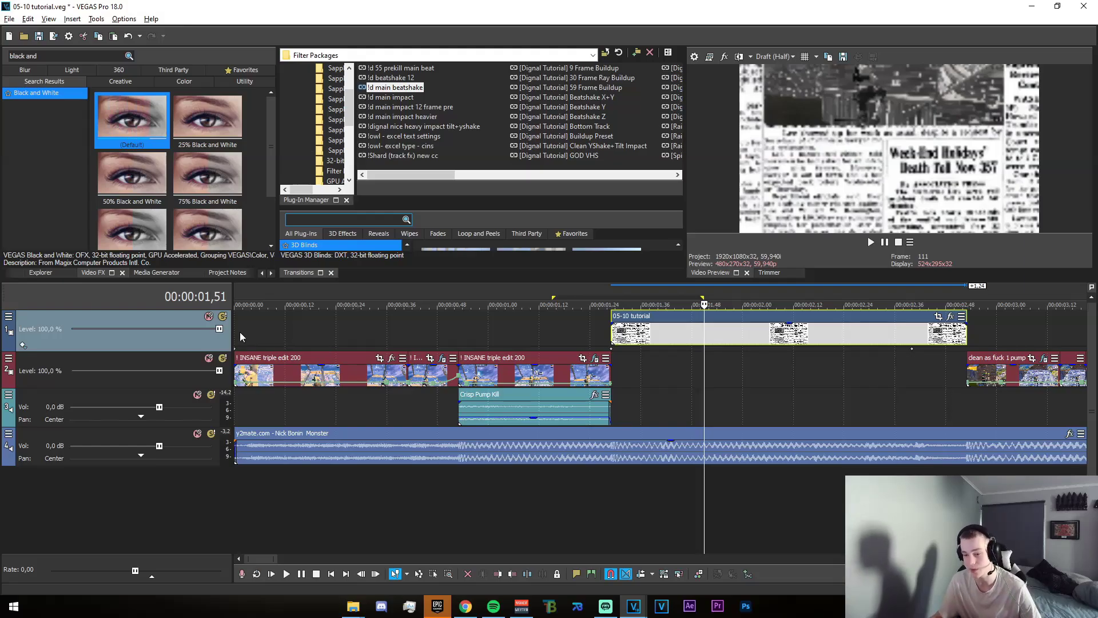
Step: Expand the top track's motion keyframes and open Track Motion at the rendered clip's end, 00:00:02,53
{"action": "mouse_move", "coordinate": [592, 336]}
{"action": "left_mouse_down"}
{"action": "mouse_move", "coordinate": [915, 384]}
{"action": "mouse_move", "coordinate": [966, 377]}
{"action": "left_mouse_up"}
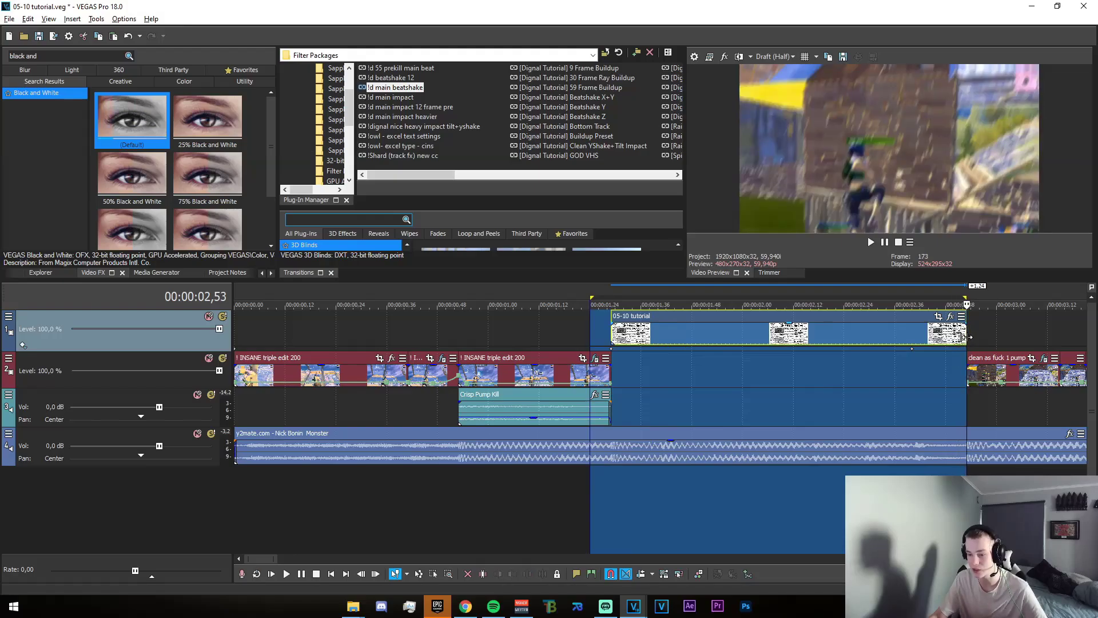
{"action": "left_click", "coordinate": [964, 335]}
{"action": "left_click", "coordinate": [23, 345]}
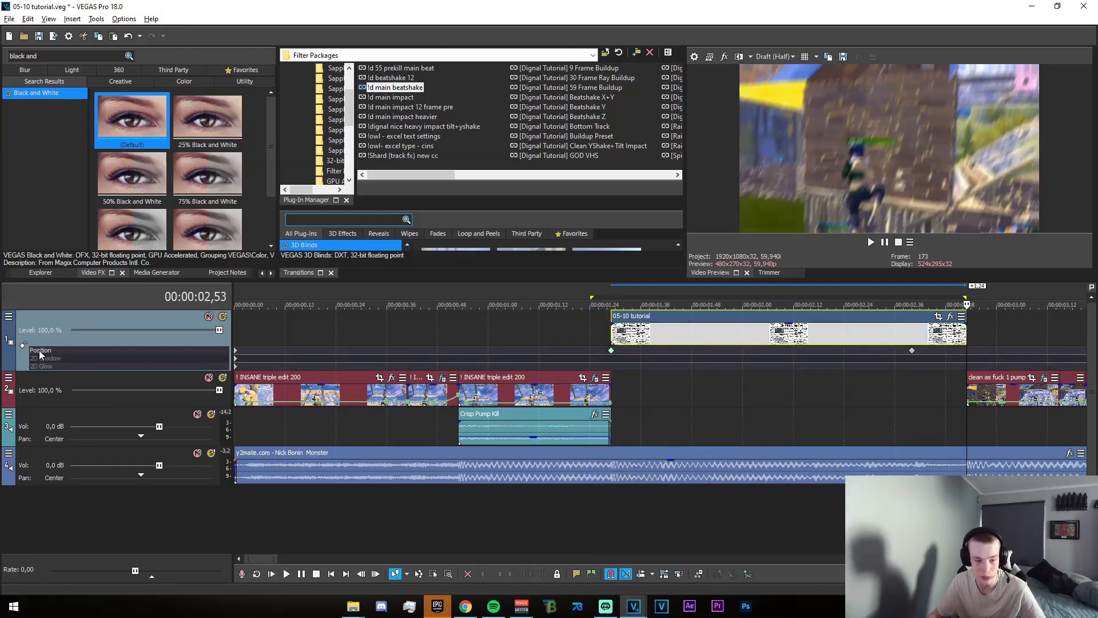
{"action": "left_click", "coordinate": [138, 360]}
{"action": "scroll", "coordinate": [492, 274], "scroll_direction": "down", "scroll_amount": 5}
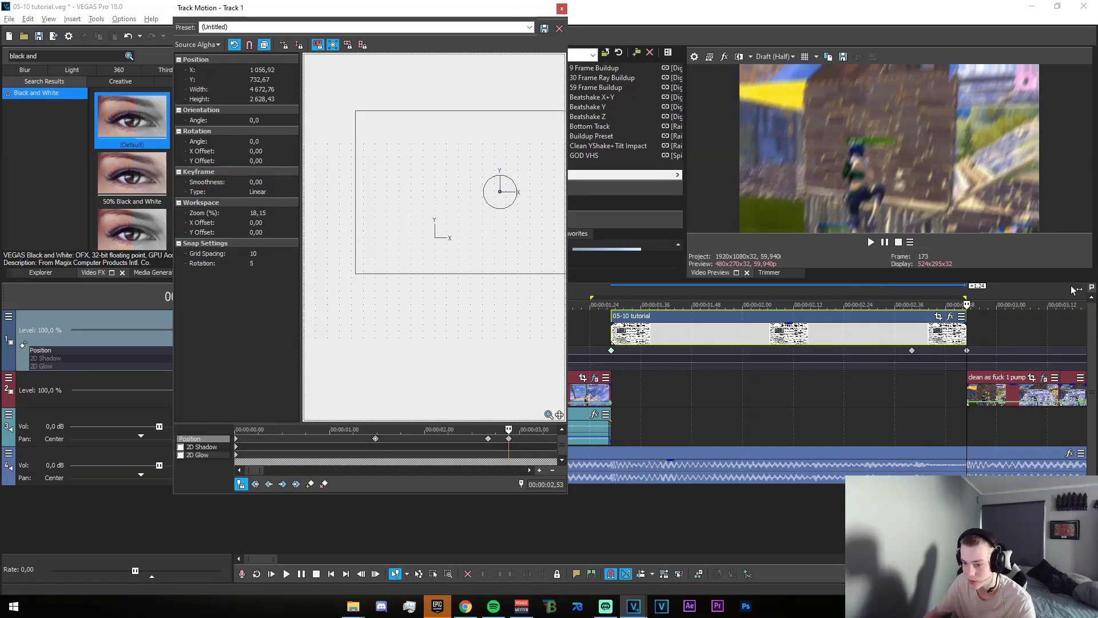
Step: Step back to 00:00:02,52 and delete the position keyframe at 00:00:02,53
{"action": "scroll", "coordinate": [976, 336], "scroll_direction": "up", "scroll_amount": 5}
{"action": "key", "text": "Left"}
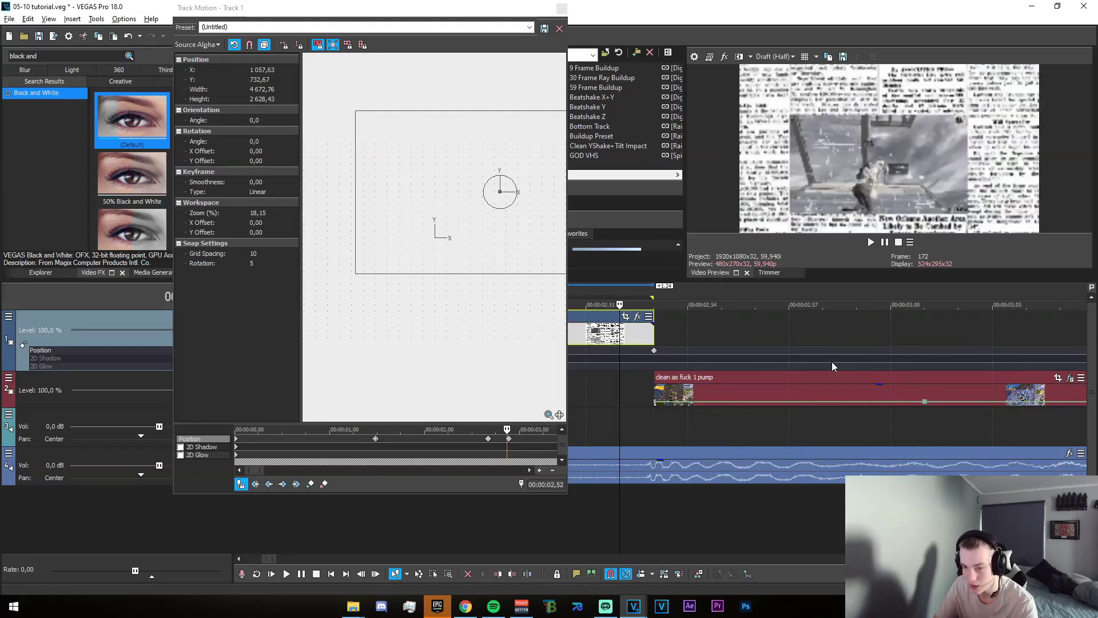
{"action": "right_click", "coordinate": [509, 439]}
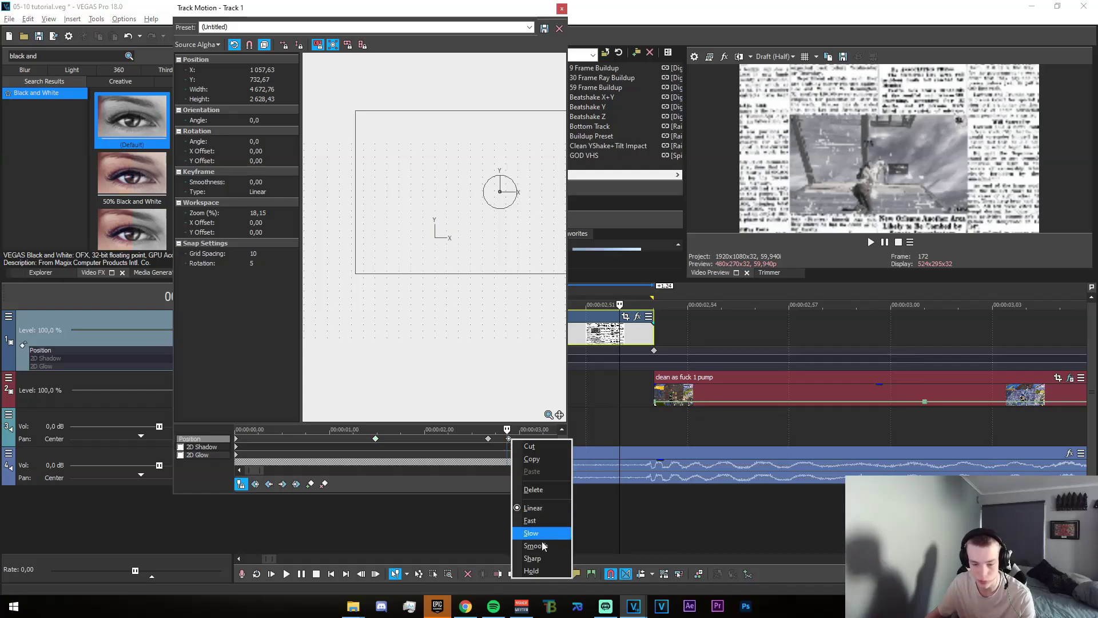
{"action": "left_click", "coordinate": [532, 490]}
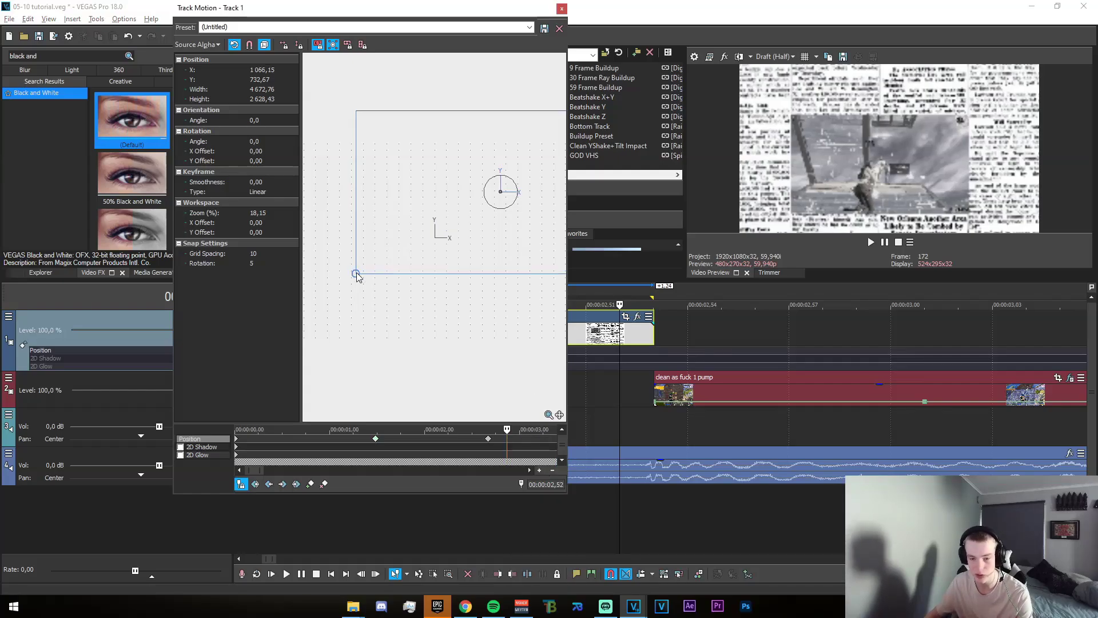
Step: Enlarge the frame at 00:00:02,52 to about 7833 × 4406 at X 1887, Y 1397, move its keyframe to 00:00:02,53, and close Track Motion
{"action": "left_click_drag", "start_coordinate": [356, 277], "coordinate": [363, 237]}
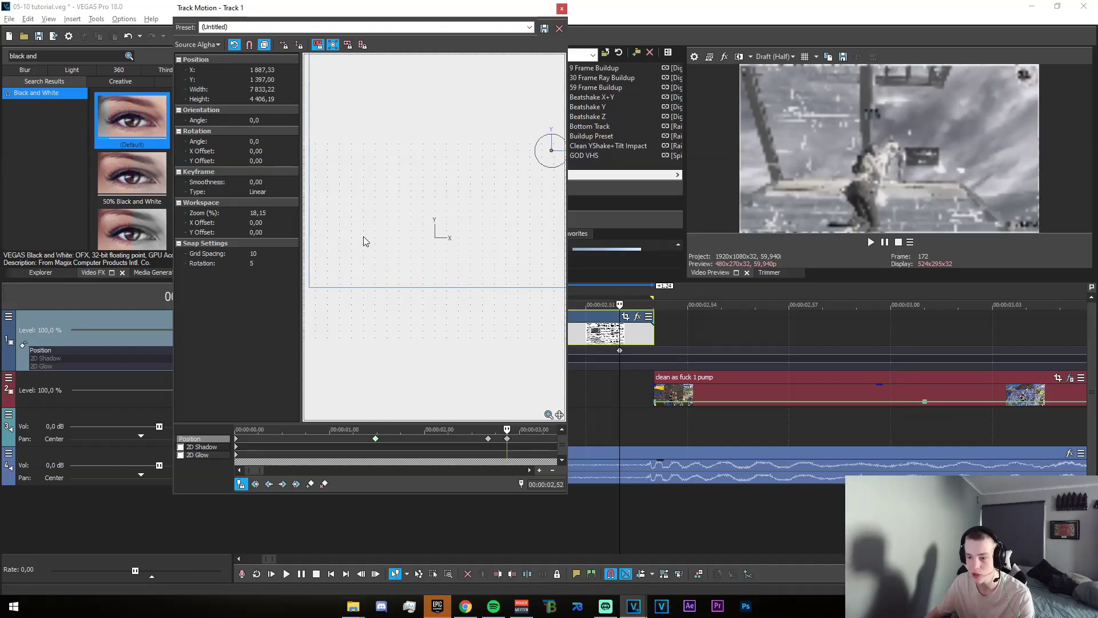
{"action": "scroll", "coordinate": [665, 377], "scroll_direction": "up", "scroll_amount": 3}
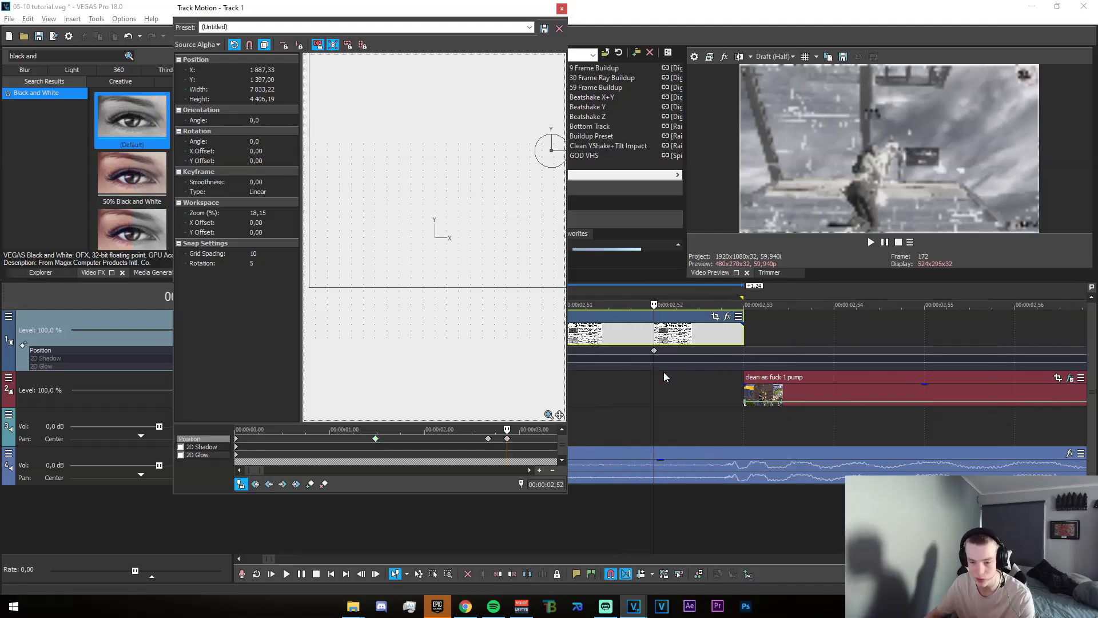
{"action": "left_click_drag", "start_coordinate": [655, 356], "coordinate": [741, 356]}
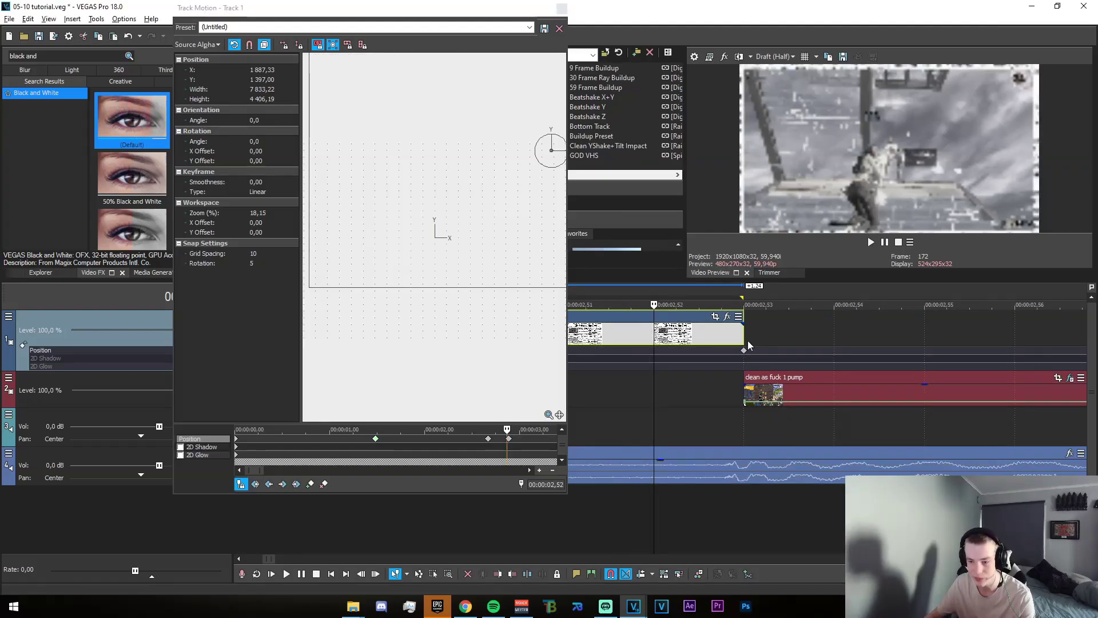
{"action": "left_click", "coordinate": [748, 345]}
{"action": "left_click", "coordinate": [741, 334]}
{"action": "left_click", "coordinate": [561, 8]}
{"action": "scroll", "coordinate": [654, 372], "scroll_direction": "down", "scroll_amount": 3}
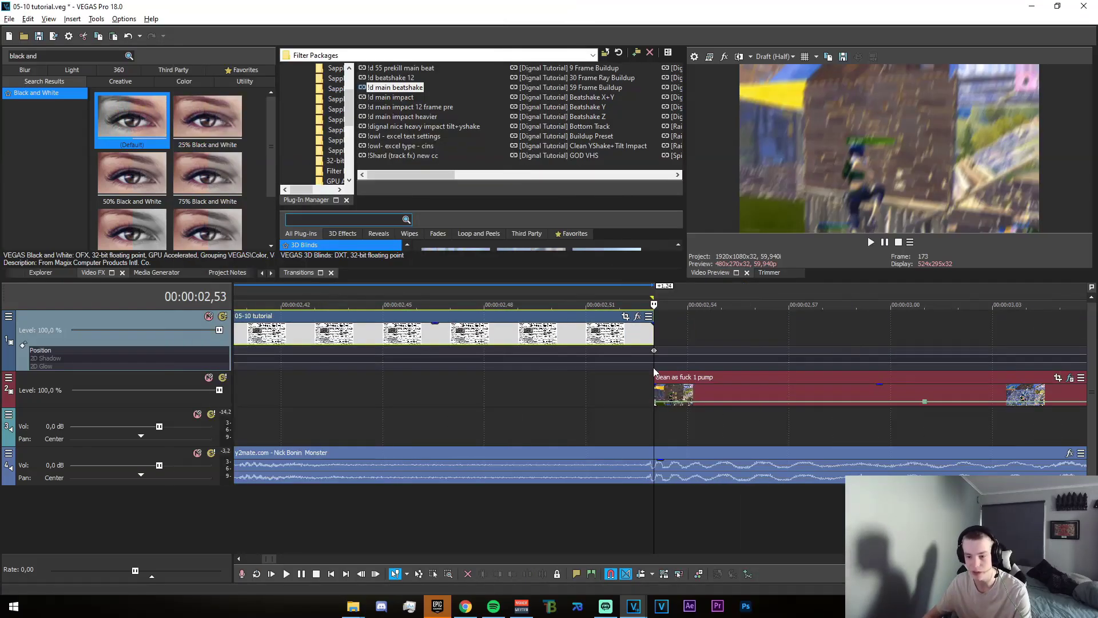
Step: Select the section around the transition starting at 00:00:00,16, build a RAM preview of it and play it back
{"action": "scroll", "coordinate": [610, 418], "scroll_direction": "down", "scroll_amount": 5}
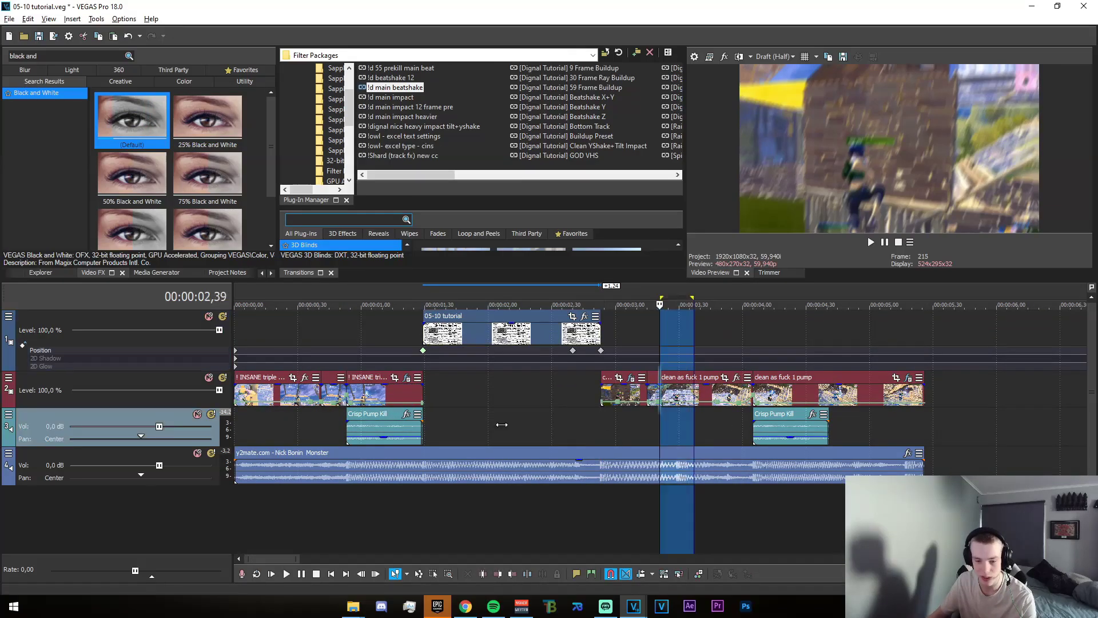
{"action": "left_click_drag", "start_coordinate": [501, 425], "coordinate": [268, 425]}
{"action": "key", "text": "ctrl+b"}
{"action": "left_click", "coordinate": [630, 263]}
{"action": "key", "text": "space"}
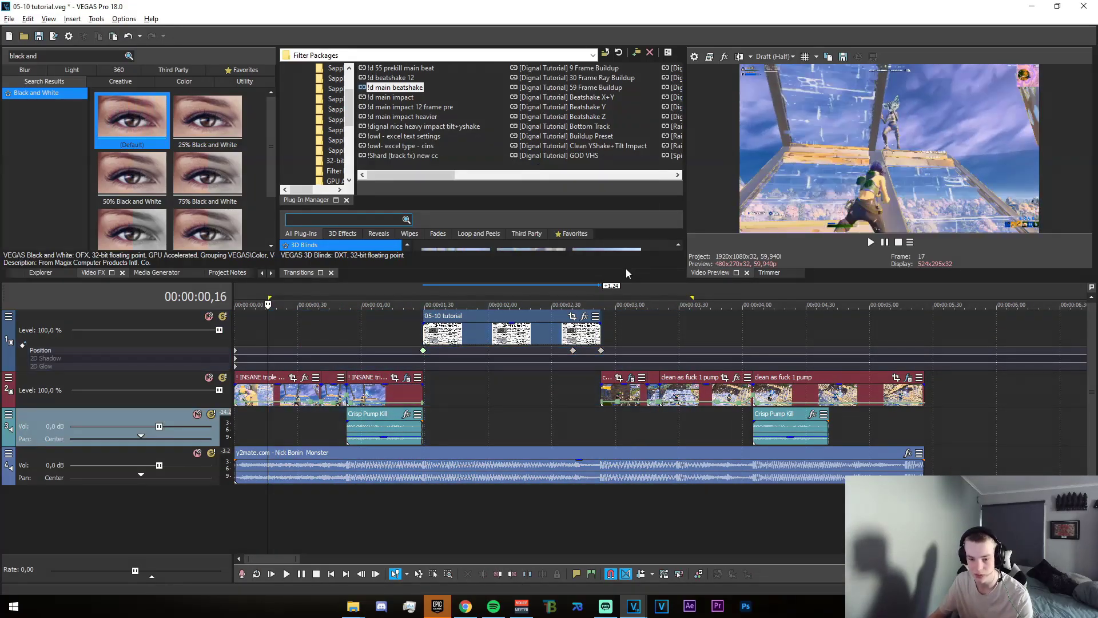
{"action": "key", "text": "space"}
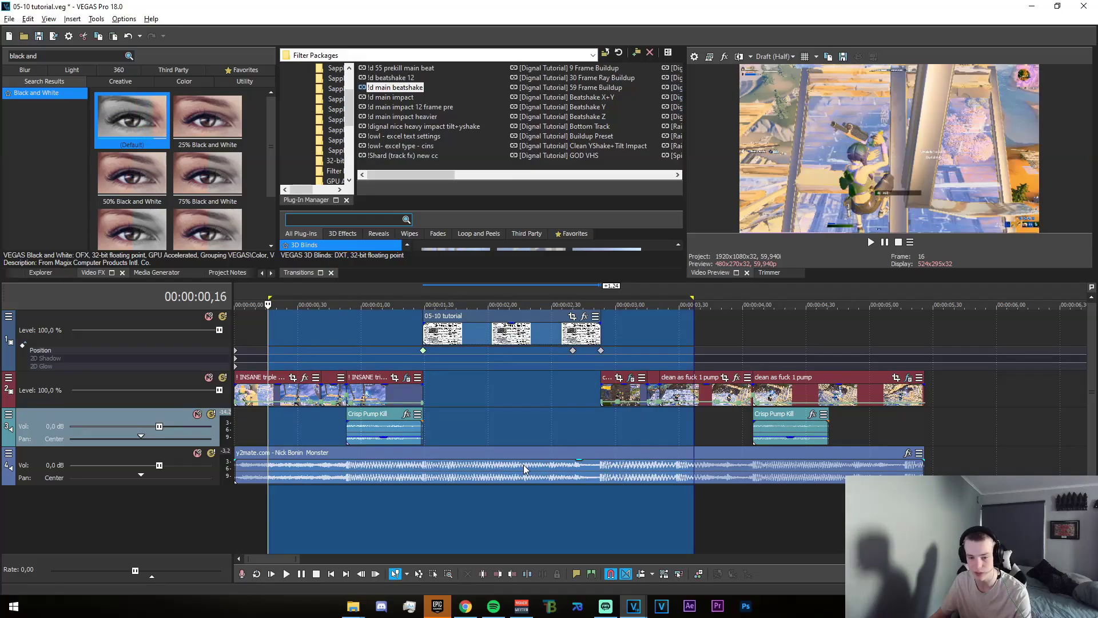
{"action": "key", "text": "space"}
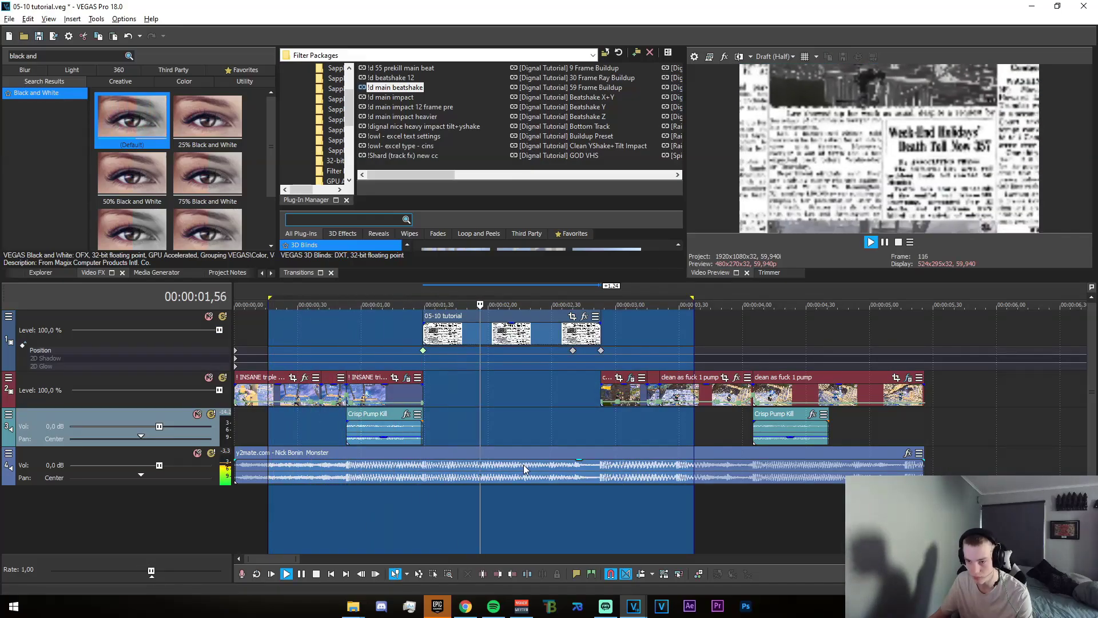
{"action": "key", "text": "space"}
Step: Change the interpolation type of the position keyframe at 00:00:02,40
{"action": "left_click", "coordinate": [566, 426]}
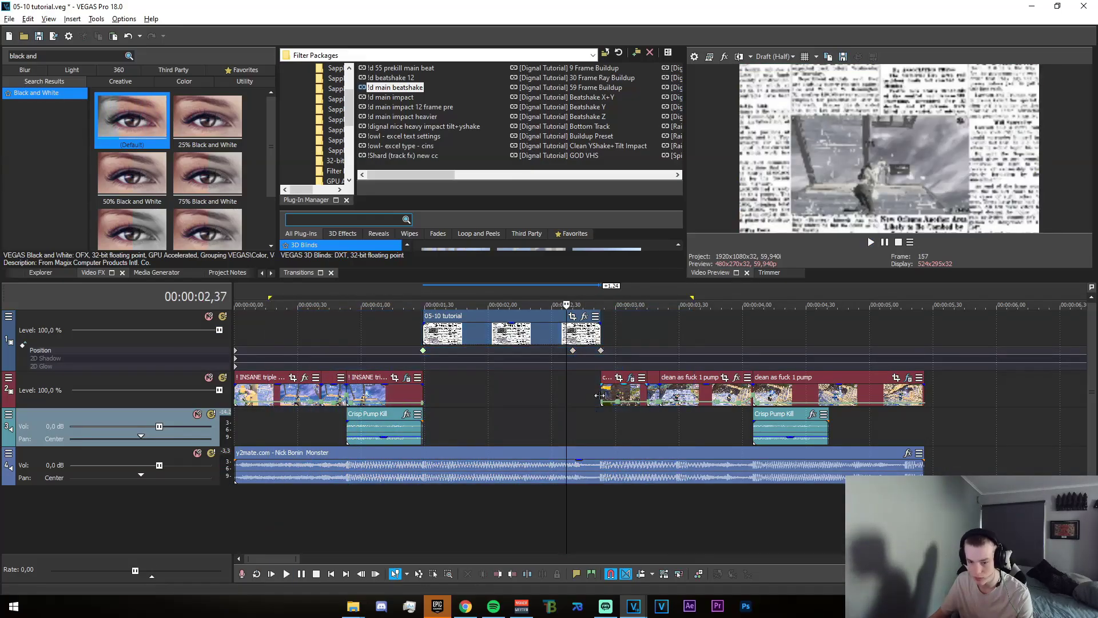
{"action": "right_click", "coordinate": [573, 351]}
{"action": "left_click", "coordinate": [603, 395]}
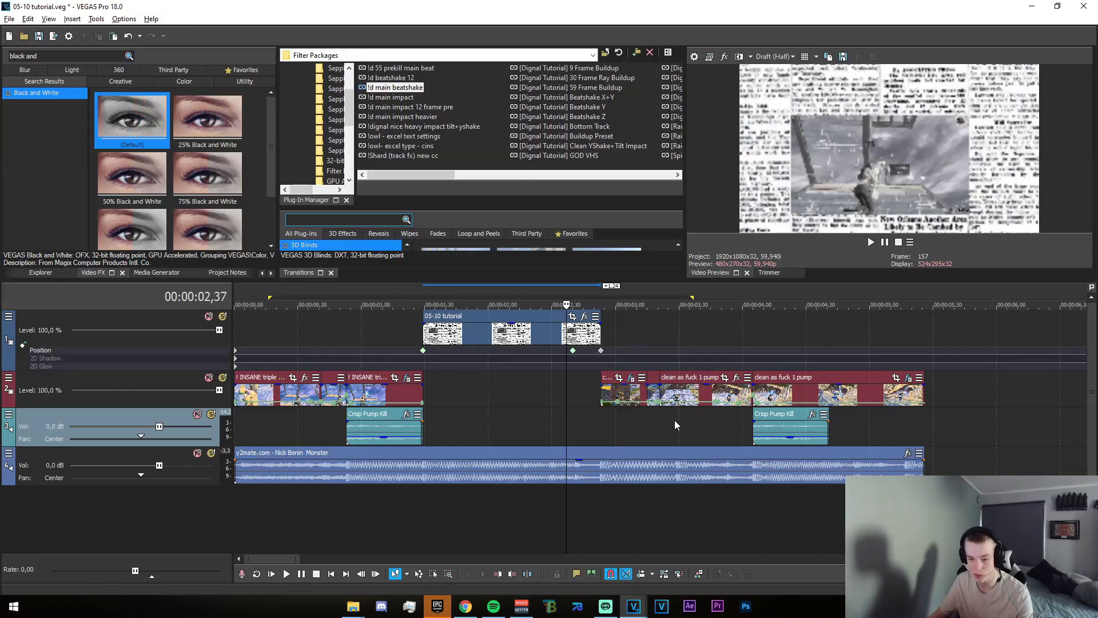
{"action": "right_click", "coordinate": [573, 350]}
Step: Rebuild the RAM preview of the selected section and replay the transition to check the changed keyframe
{"action": "key", "text": "shift+b"}
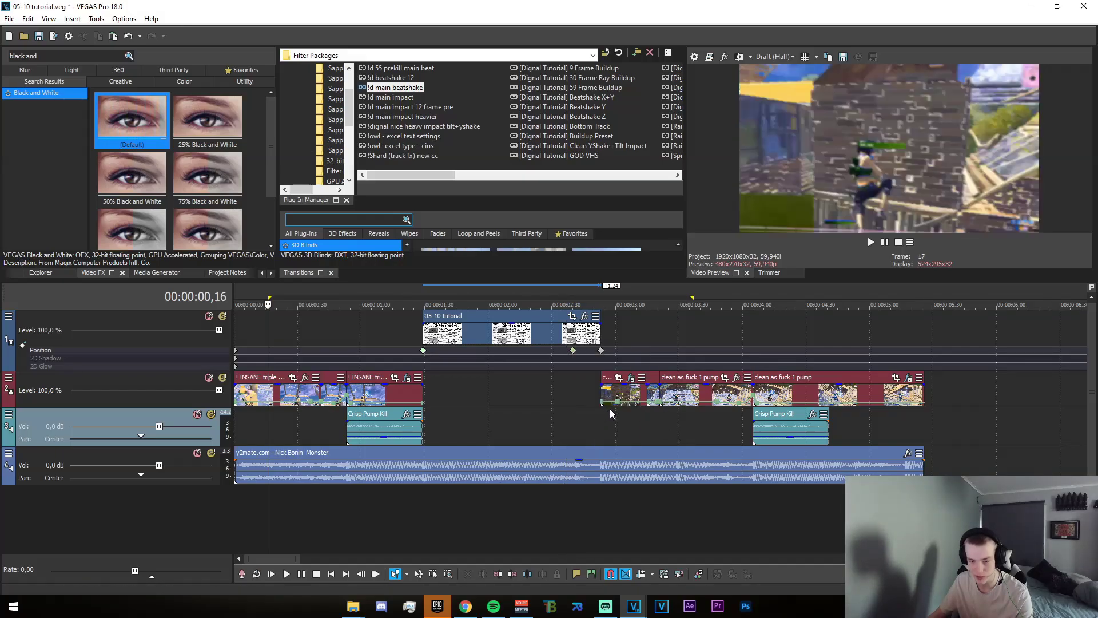
{"action": "key", "text": "space"}
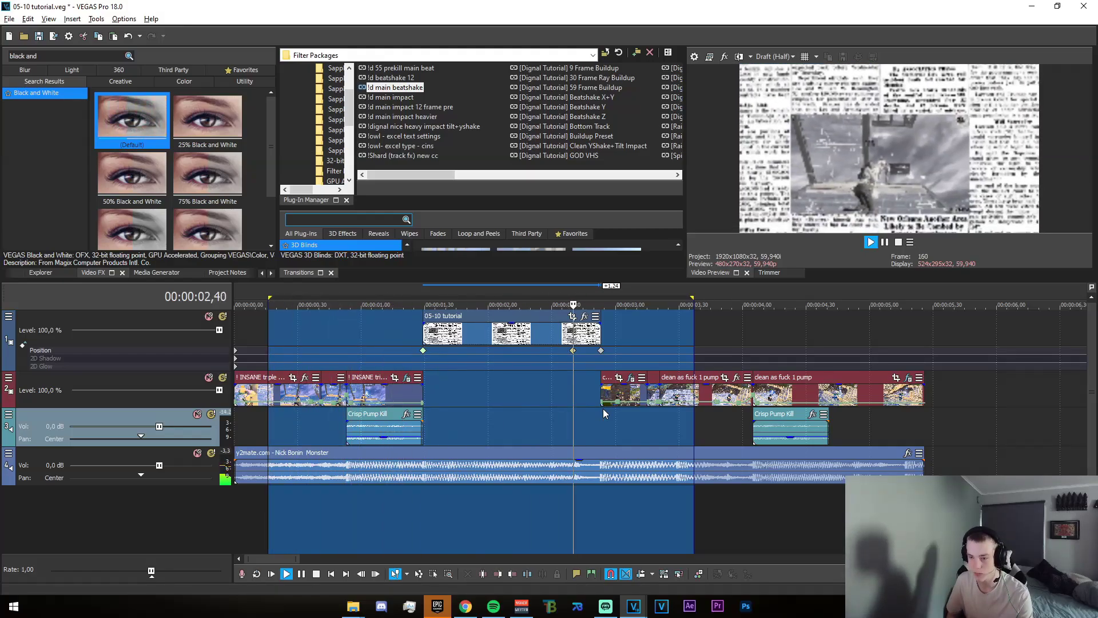
{"action": "key", "text": "space"}
{"action": "left_click_drag", "start_coordinate": [452, 395], "coordinate": [484, 415]}
{"action": "left_click", "coordinate": [512, 413]}
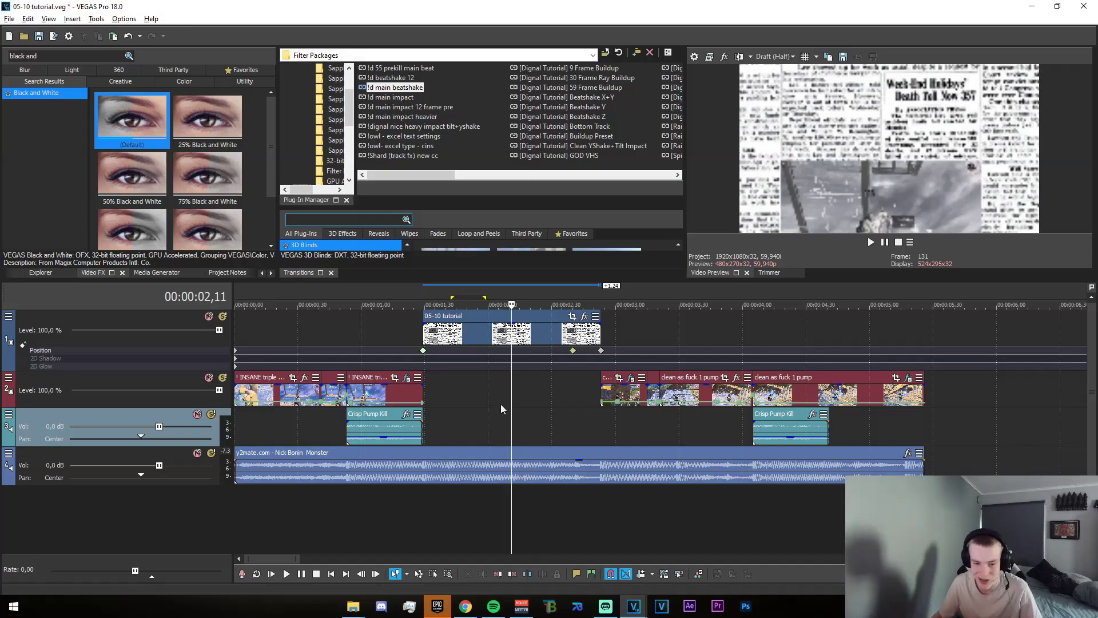
Step: Open Track Motion at the 00:00:01,29 position keyframe and set its smoothness to 50
{"action": "left_click", "coordinate": [427, 337]}
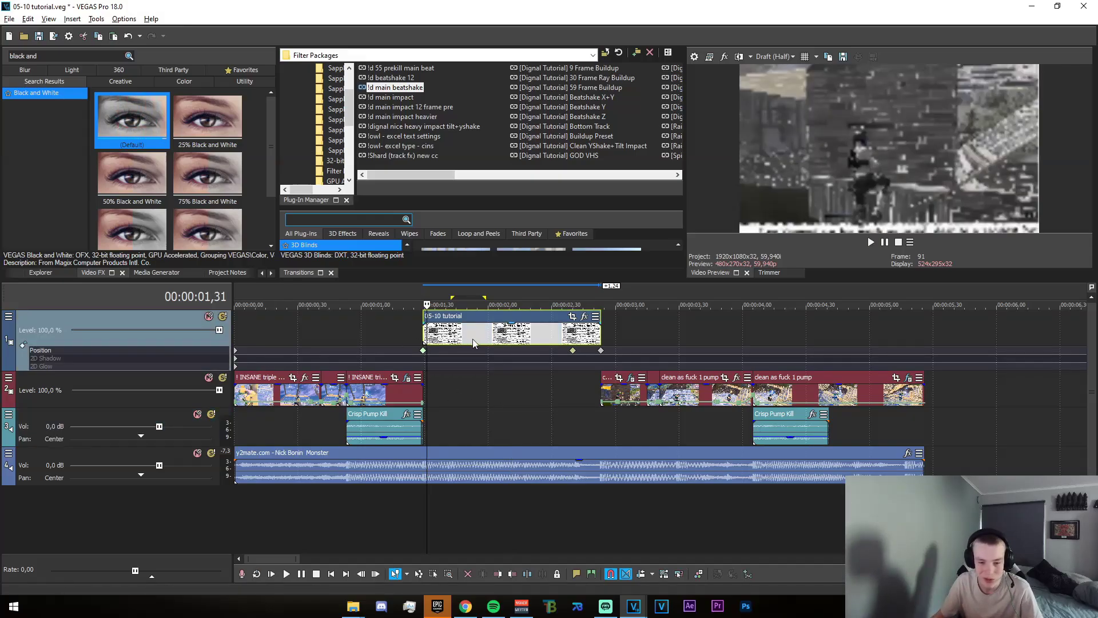
{"action": "double_click", "coordinate": [151, 355]}
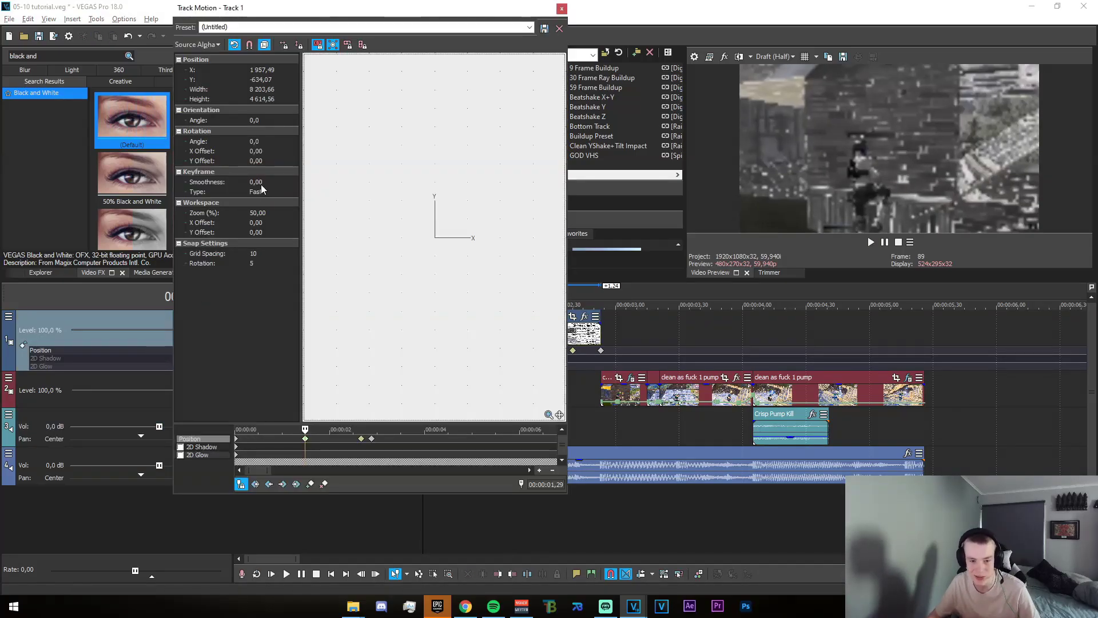
{"action": "left_click", "coordinate": [262, 182]}
{"action": "key", "text": "Return"}
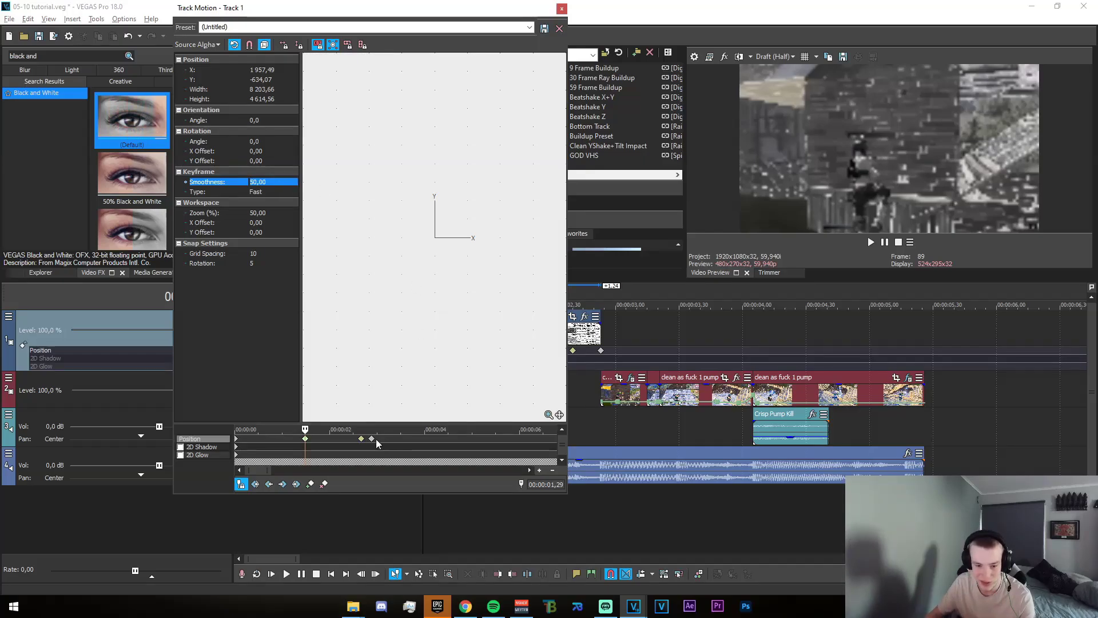
Step: Check the smoothness of the position keyframe at 00:00:02,40, close Track Motion and replay the selected transition
{"action": "left_click", "coordinate": [361, 439]}
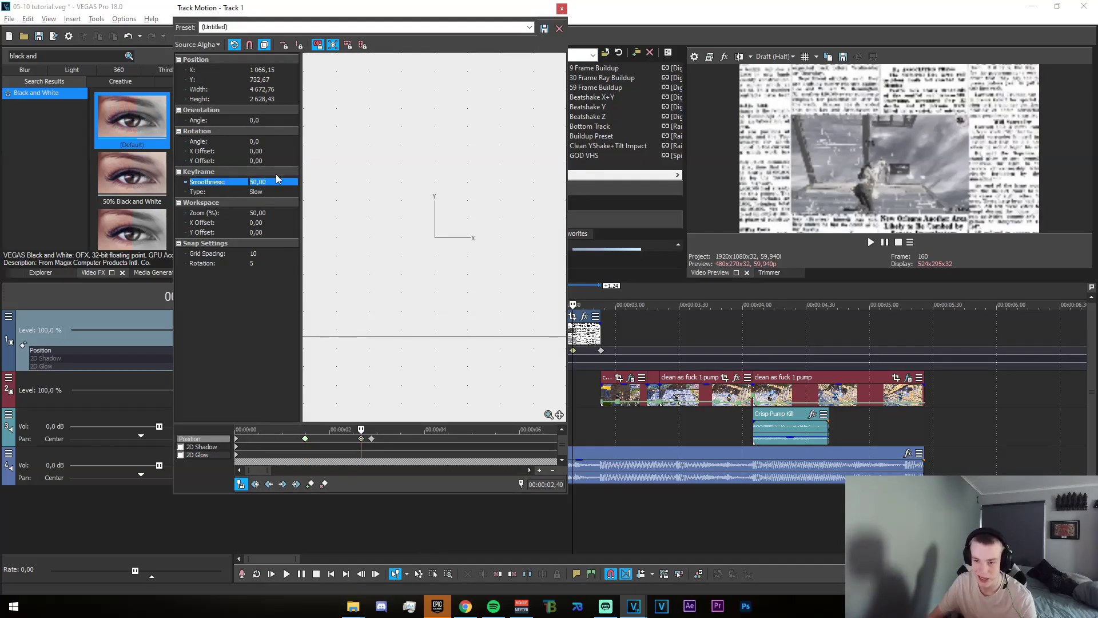
{"action": "left_click", "coordinate": [562, 8]}
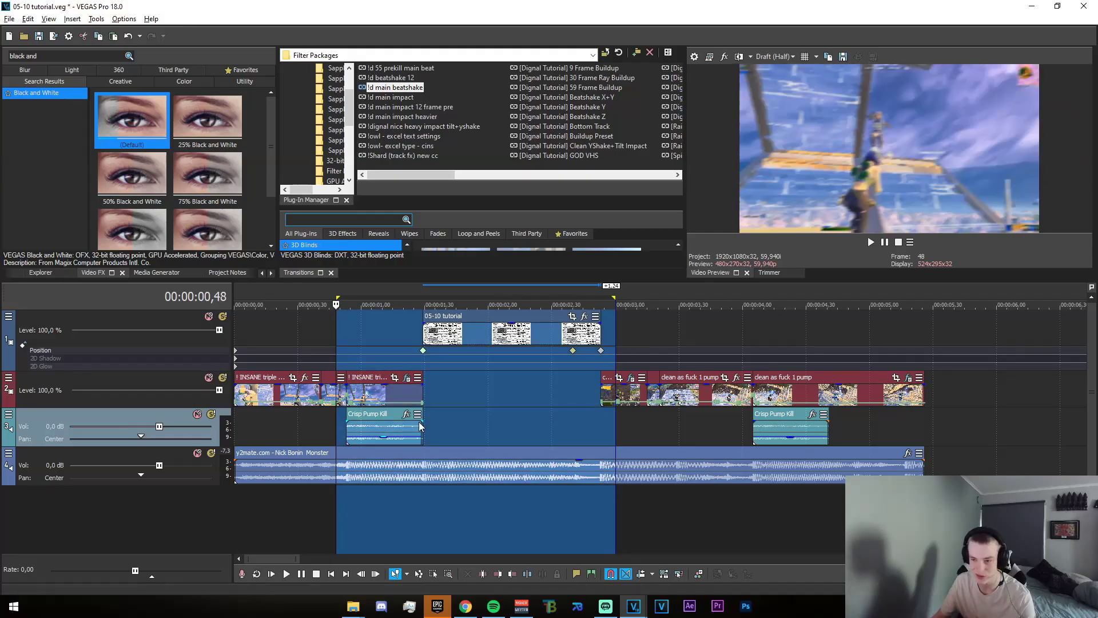
{"action": "scroll", "coordinate": [551, 451], "scroll_direction": "up", "scroll_amount": 3}
{"action": "scroll", "coordinate": [540, 451], "scroll_direction": "down", "scroll_amount": 3}
{"action": "scroll", "coordinate": [522, 452], "scroll_direction": "up", "scroll_amount": 1}
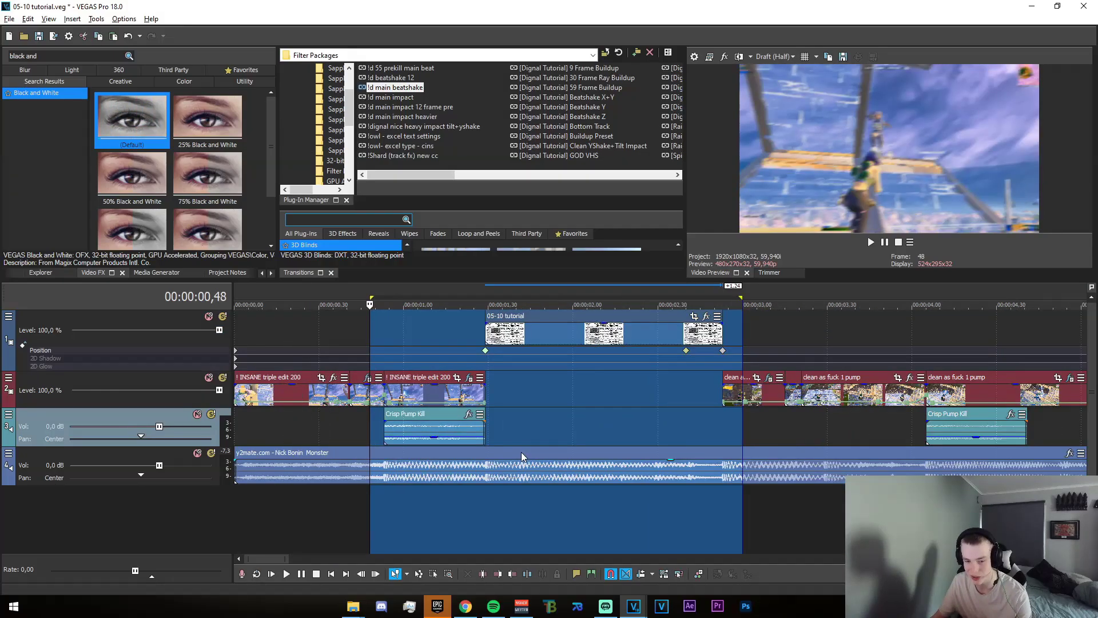
{"action": "scroll", "coordinate": [521, 452], "scroll_direction": "down", "scroll_amount": 1}
{"action": "scroll", "coordinate": [521, 452], "scroll_direction": "down", "scroll_amount": 3}
{"action": "scroll", "coordinate": [521, 452], "scroll_direction": "up", "scroll_amount": 3}
{"action": "key", "text": "space"}
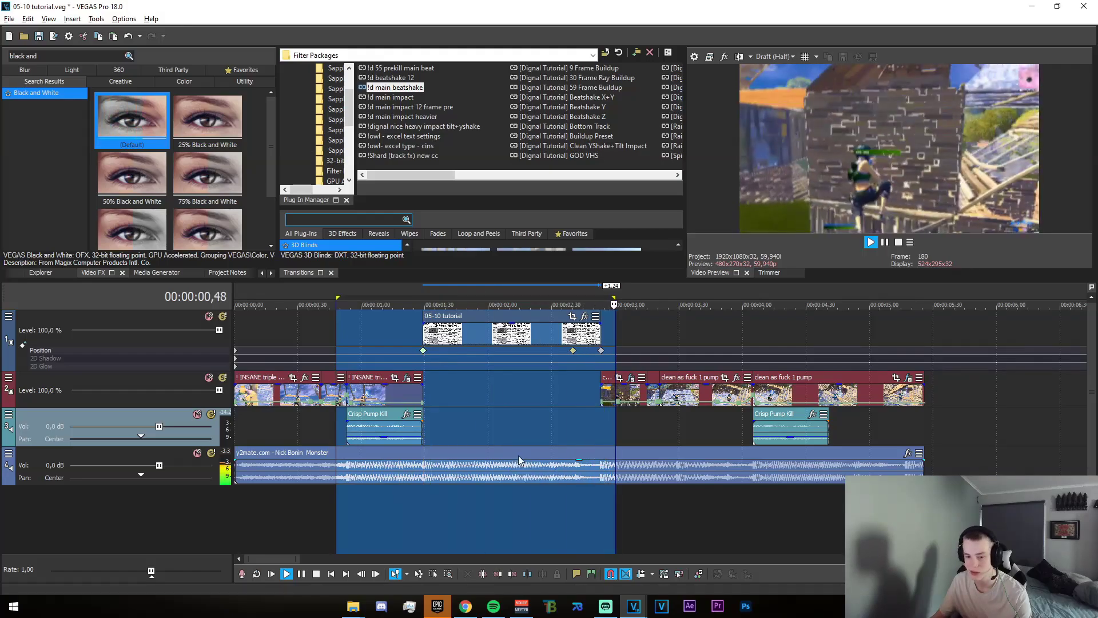
{"action": "left_click_drag", "start_coordinate": [444, 421], "coordinate": [534, 441]}
{"action": "left_click", "coordinate": [512, 438]}
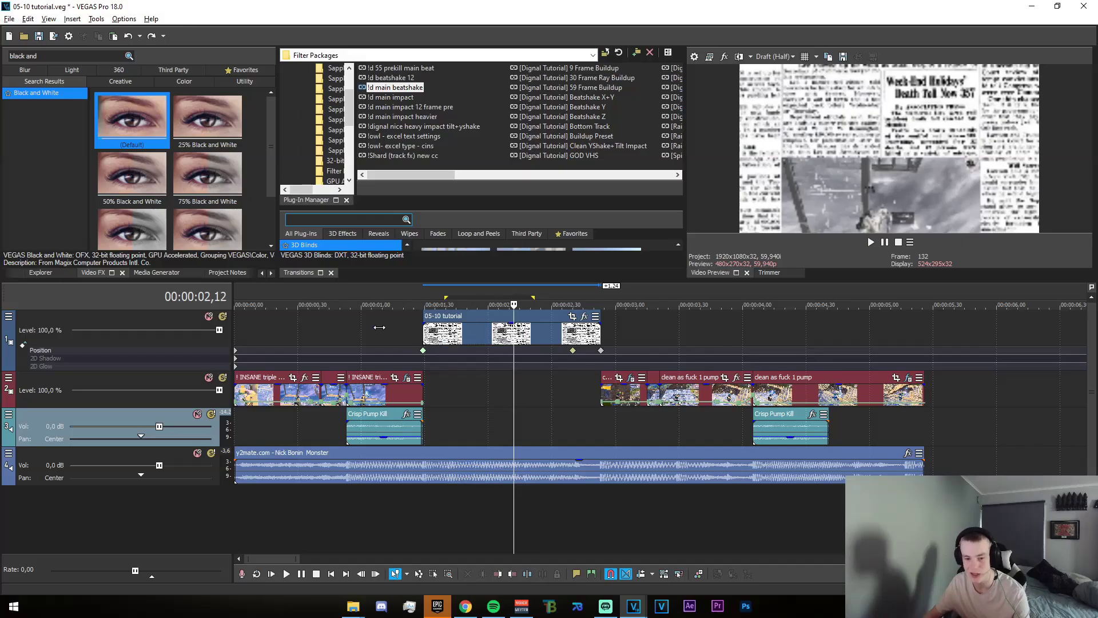
{"action": "left_click_drag", "start_coordinate": [380, 328], "coordinate": [425, 390]}
{"action": "left_click", "coordinate": [438, 383]}
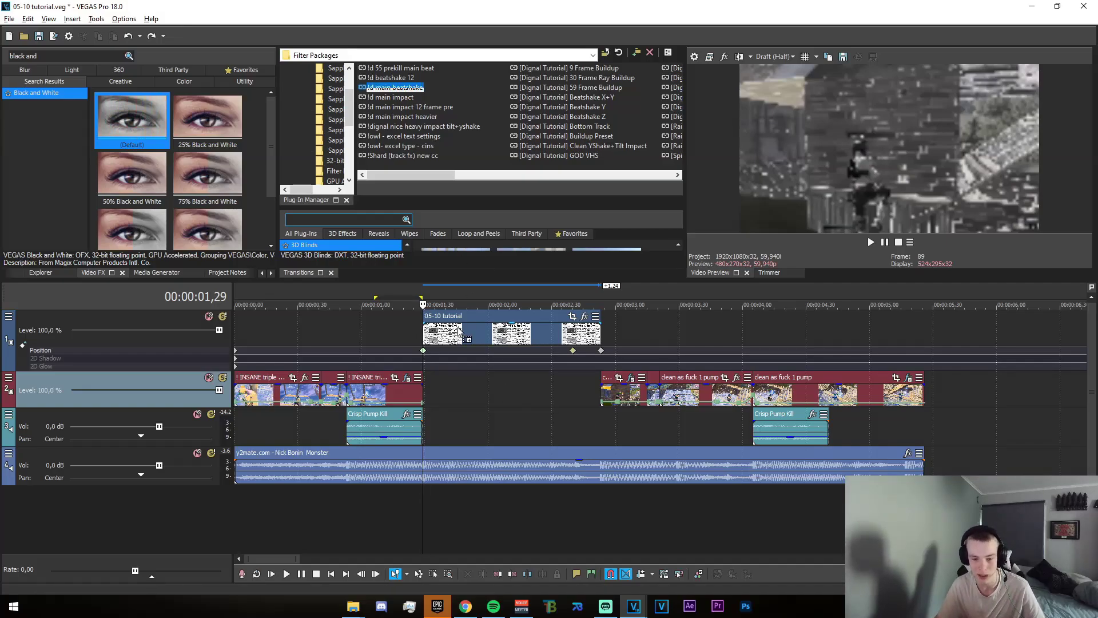
{"action": "left_click_drag", "start_coordinate": [459, 332], "coordinate": [513, 104]}
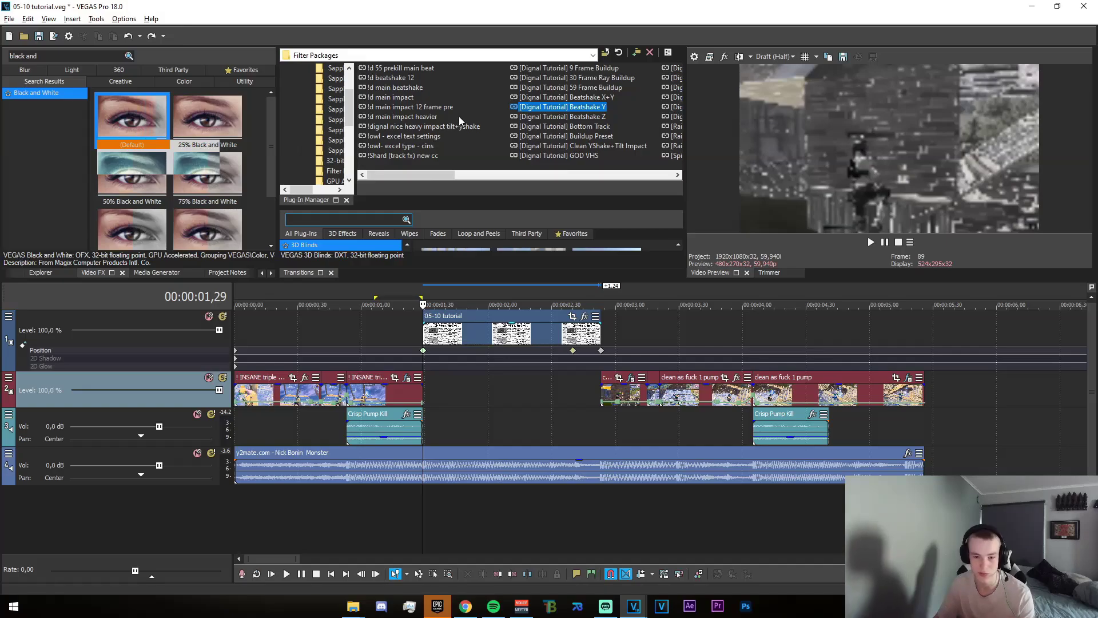
Step: Search the video effects for "dissolvesha" and apply the S_DissolveShake yshakerapid preset to the newspaper clip, then close its settings
{"action": "left_click", "coordinate": [149, 318]}
{"action": "left_click", "coordinate": [366, 335]}
{"action": "left_click", "coordinate": [425, 332]}
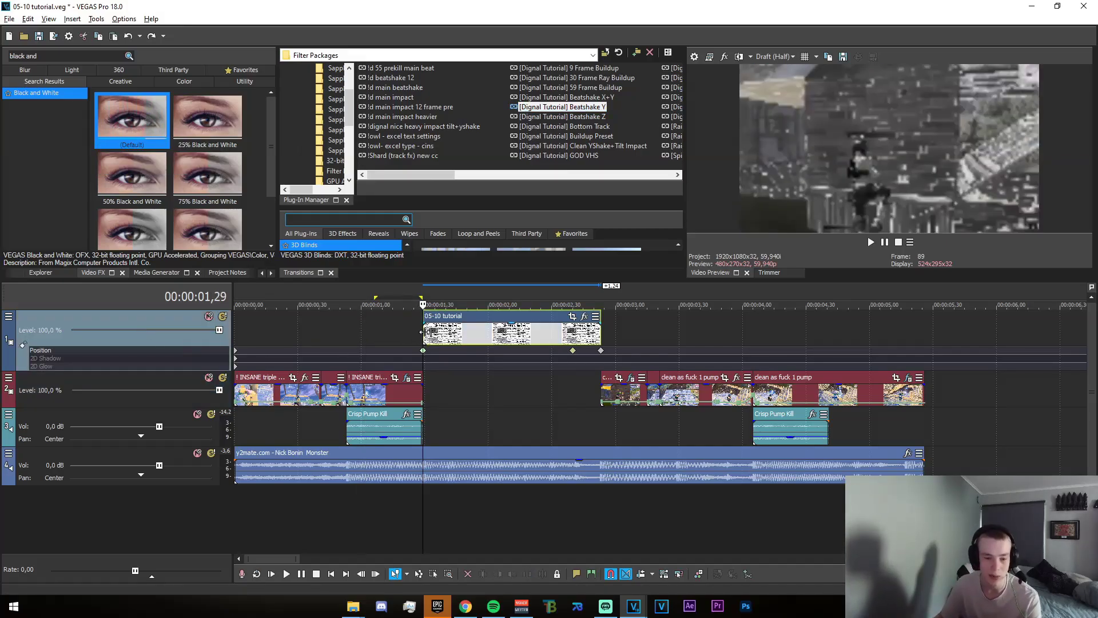
{"action": "type", "text": "dissolvesha"}
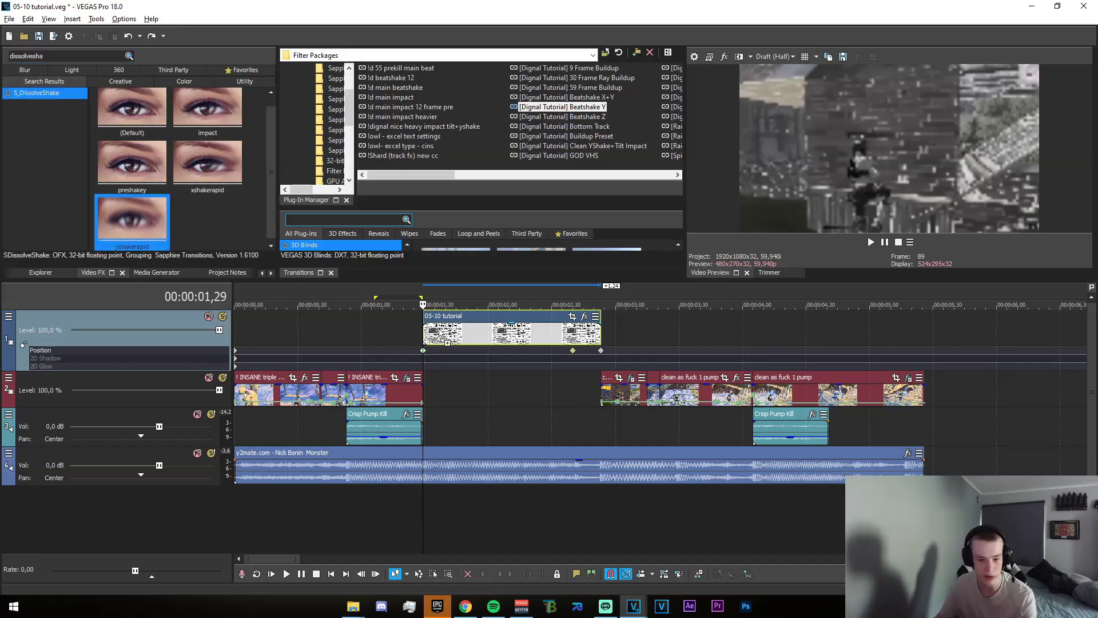
{"action": "left_click_drag", "start_coordinate": [123, 228], "coordinate": [445, 333]}
{"action": "left_click", "coordinate": [499, 335]}
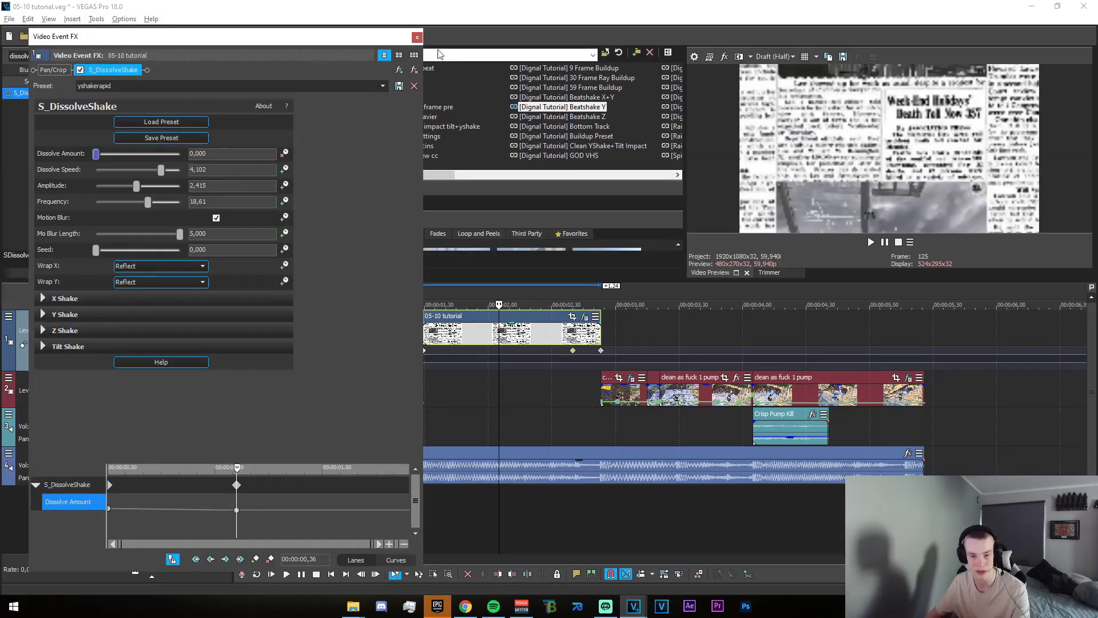
{"action": "left_click", "coordinate": [417, 37]}
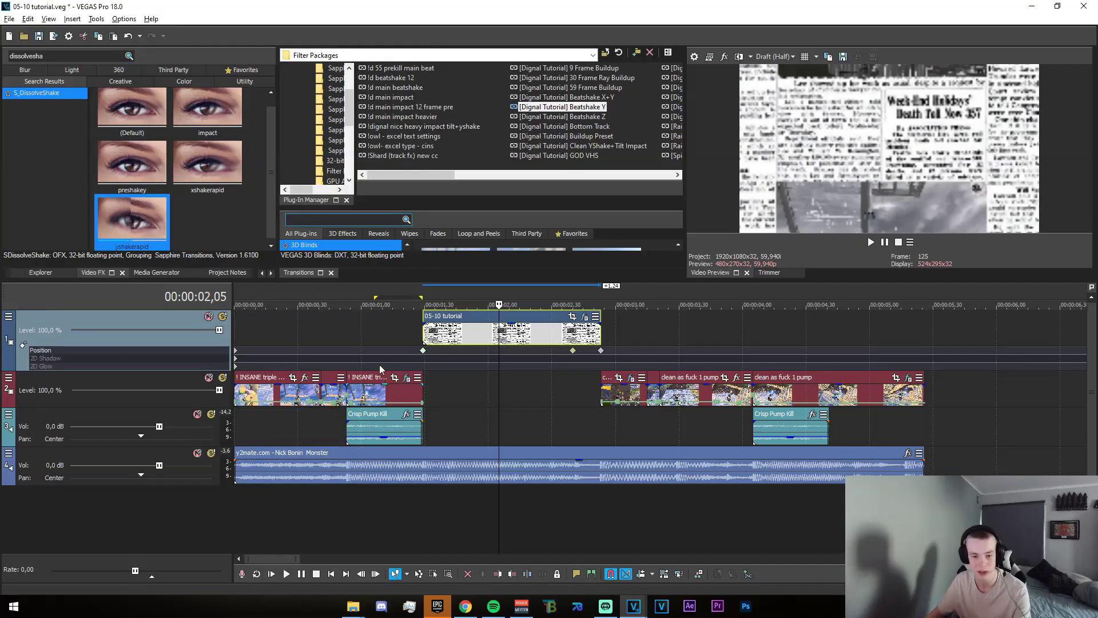
Step: Set the S_DissolveShake Dissolve Amount to 0,075 at the start of the newspaper clip
{"action": "left_click_drag", "start_coordinate": [390, 335], "coordinate": [417, 332]}
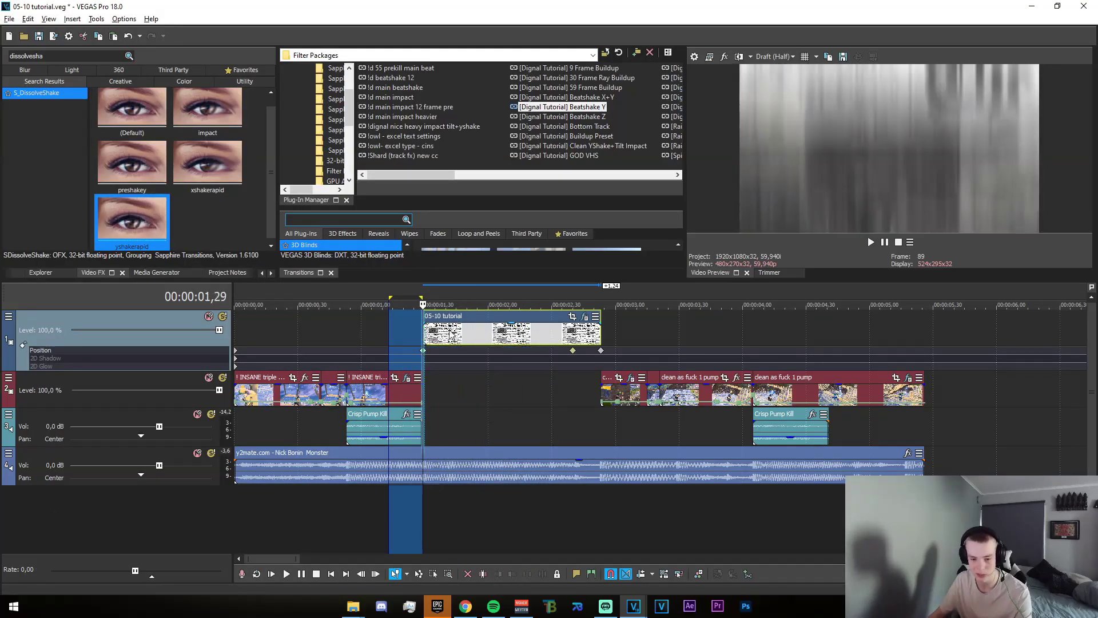
{"action": "left_click", "coordinate": [584, 316]}
{"action": "left_click_drag", "start_coordinate": [107, 154], "coordinate": [101, 154]}
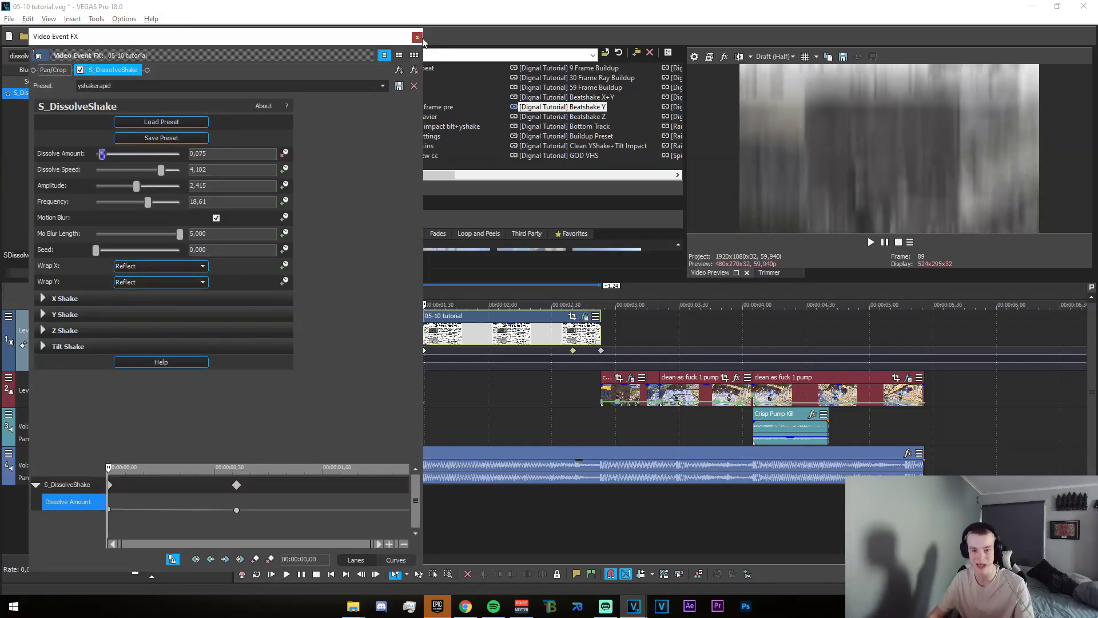
{"action": "left_click", "coordinate": [417, 38]}
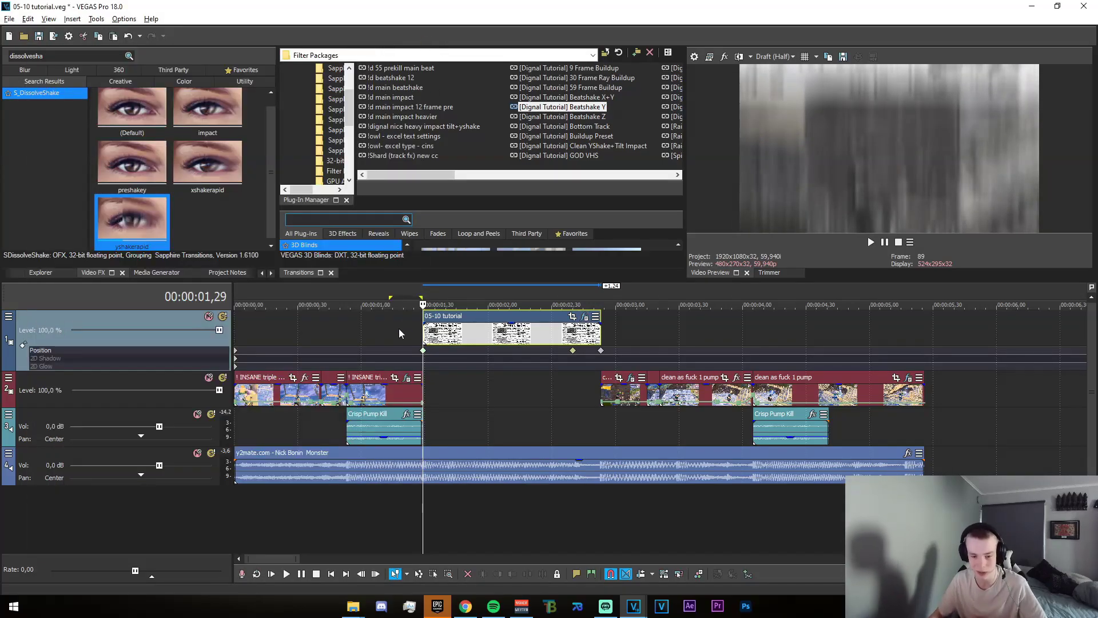
Step: Extend the S_DissolveShake end keyframe to the newspaper clip's end at 00:00:01,24 and set the start keyframe's Dissolve Amount to 0,05
{"action": "left_click_drag", "start_coordinate": [400, 331], "coordinate": [594, 324]}
{"action": "left_click", "coordinate": [584, 316]}
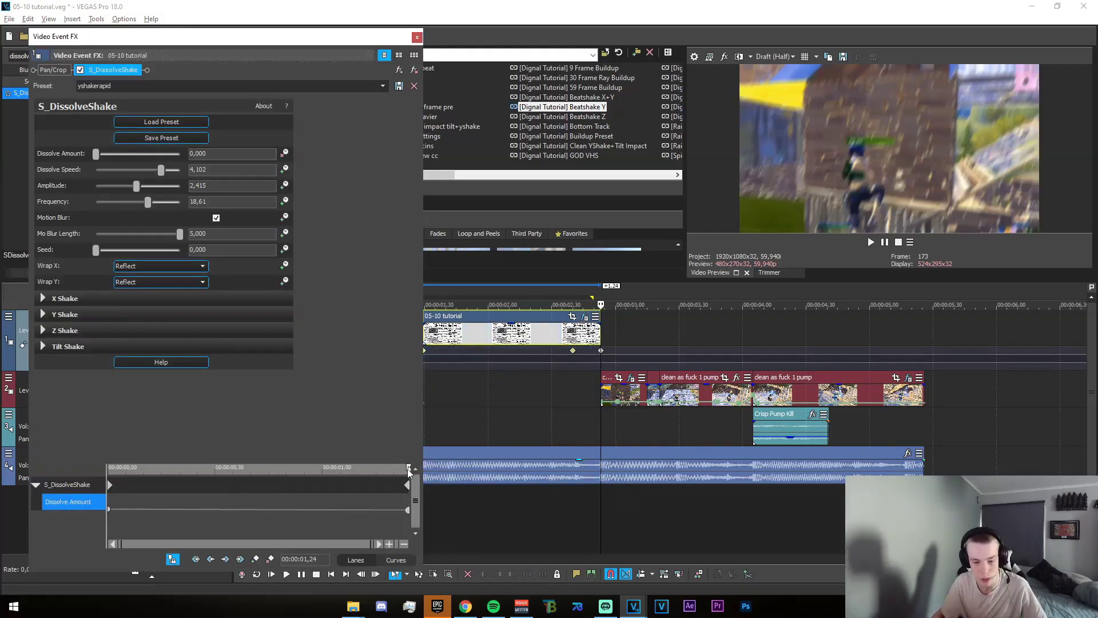
{"action": "left_click_drag", "start_coordinate": [408, 470], "coordinate": [109, 470]}
{"action": "left_click_drag", "start_coordinate": [207, 154], "coordinate": [198, 154]}
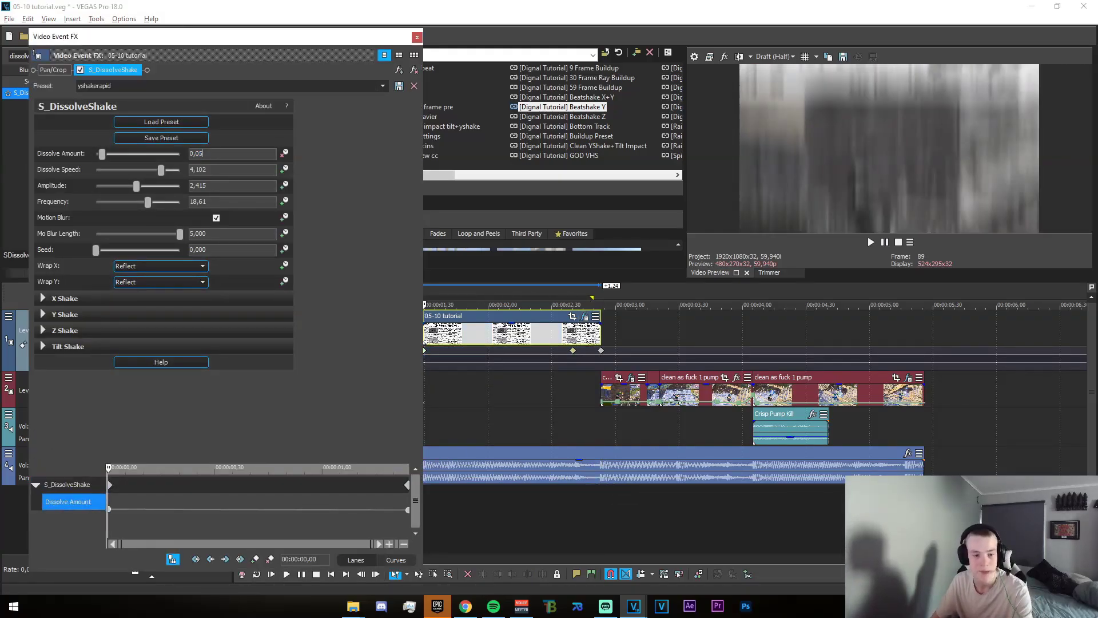
{"action": "key", "text": "Return"}
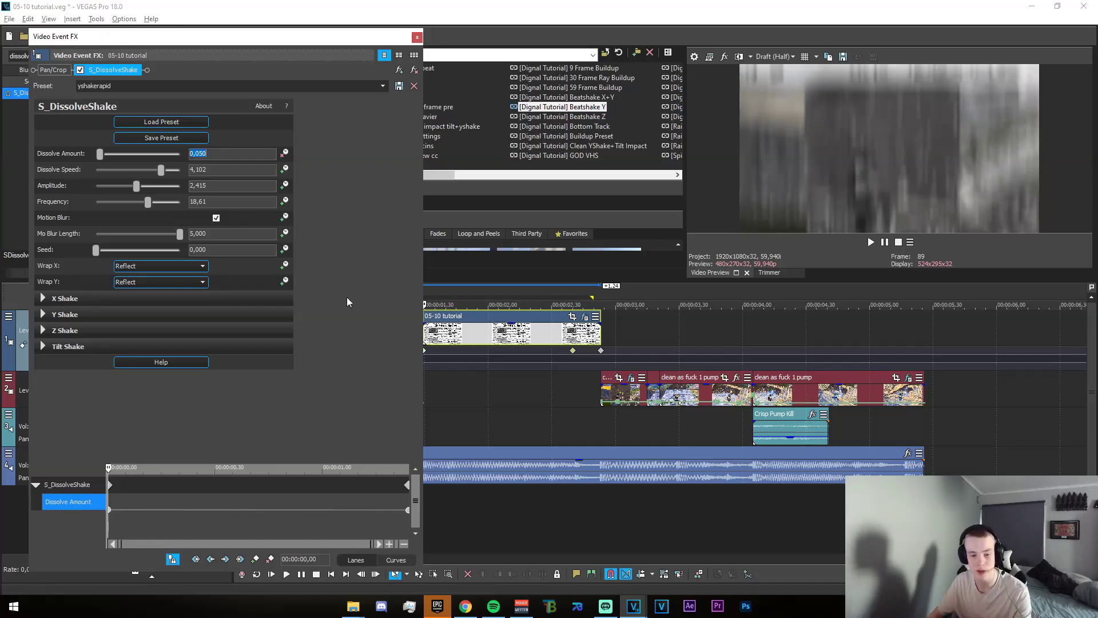
{"action": "left_click", "coordinate": [418, 38]}
Step: Re-enter the Dissolve Amount at the start point of its curve on the newspaper clip and close the effect settings
{"action": "left_click_drag", "start_coordinate": [394, 349], "coordinate": [704, 418]}
{"action": "left_click", "coordinate": [585, 316]}
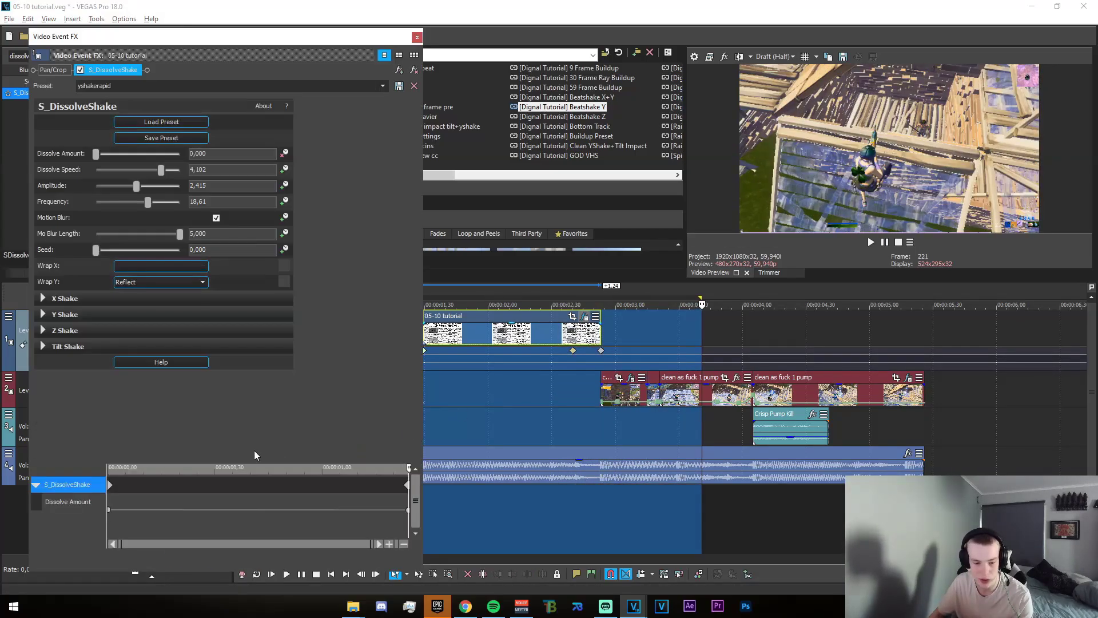
{"action": "left_click_drag", "start_coordinate": [108, 510], "coordinate": [109, 508]}
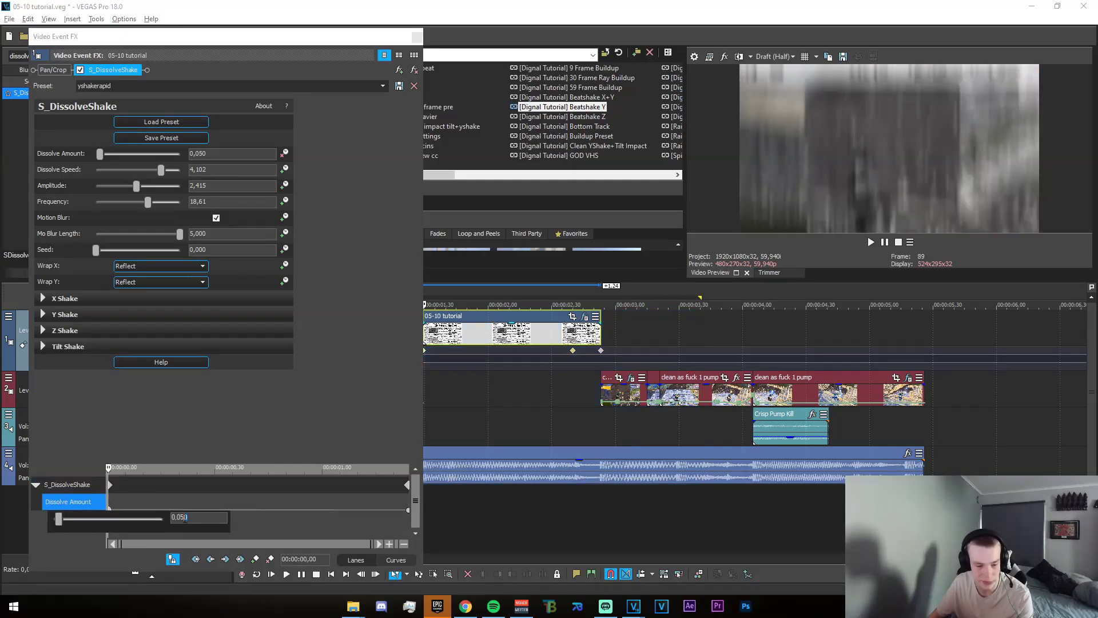
{"action": "key", "text": "Return"}
{"action": "left_click", "coordinate": [417, 37]}
Step: Select the full length of the edit and play it through to review the newspaper clip with the shake
{"action": "left_click_drag", "start_coordinate": [931, 326], "coordinate": [235, 355]}
{"action": "key", "text": "space"}
{"action": "left_click", "coordinate": [712, 433]}
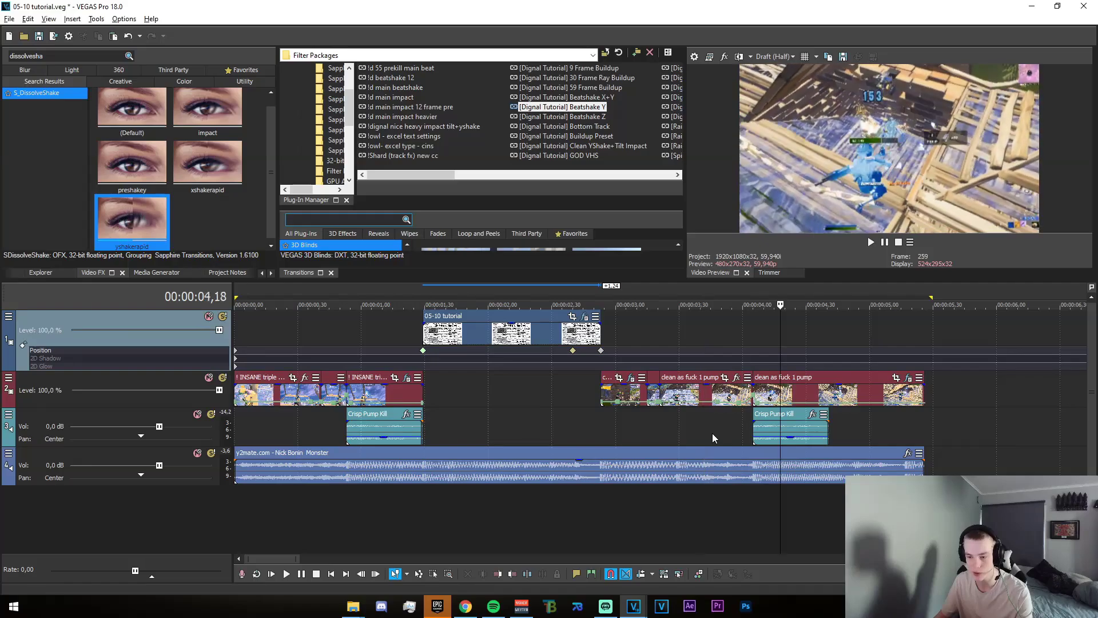
{"action": "key", "text": "ctrl+a"}
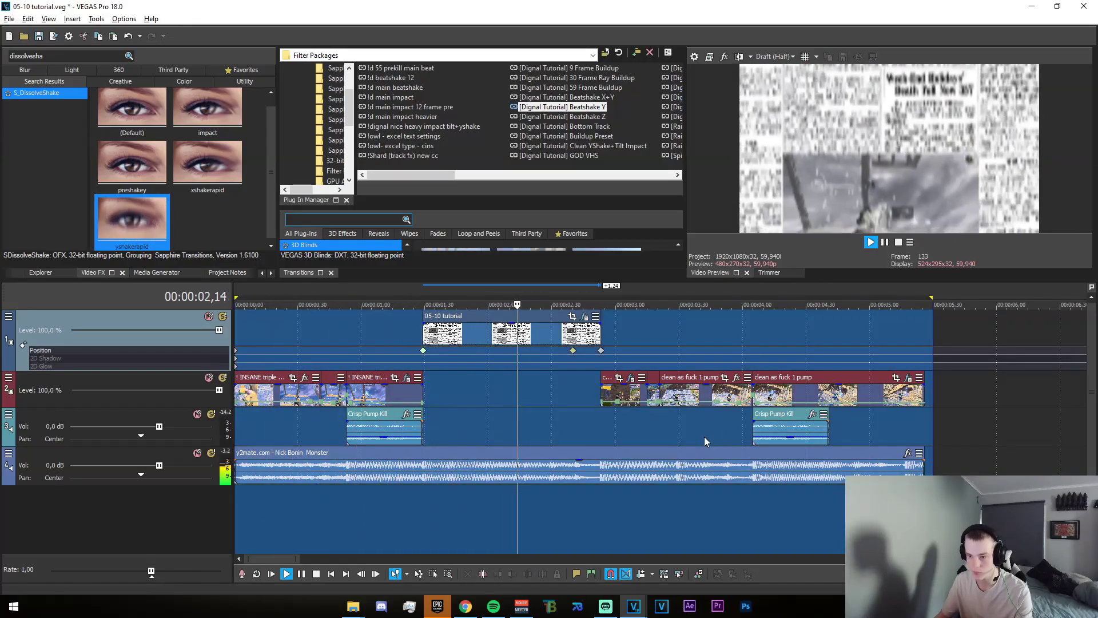
{"action": "key", "text": "space"}
{"action": "left_click", "coordinate": [402, 348]}
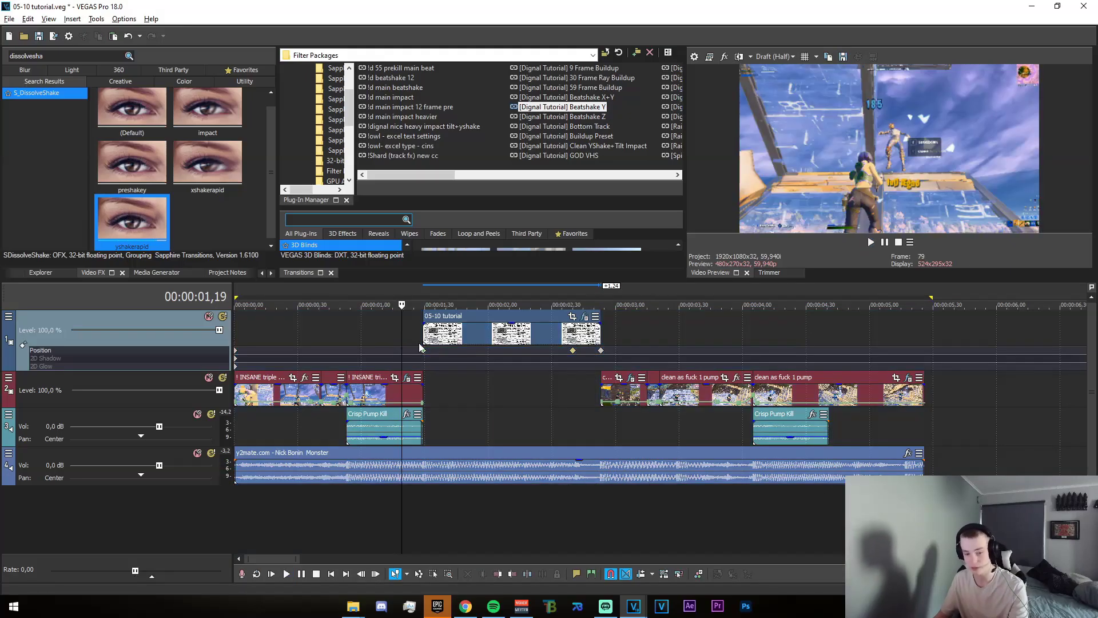
Step: Apply the "!d main beatshake" filter package to the newspaper clip and close its effect settings
{"action": "left_click", "coordinate": [736, 430]}
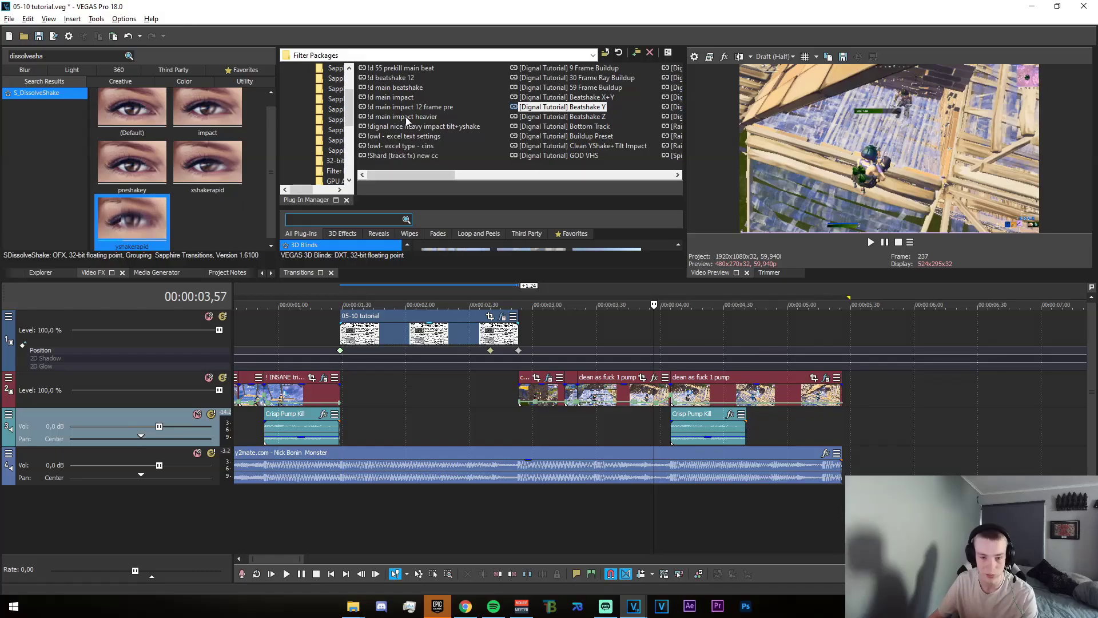
{"action": "left_click_drag", "start_coordinate": [399, 88], "coordinate": [471, 333]}
{"action": "left_click", "coordinate": [417, 39]}
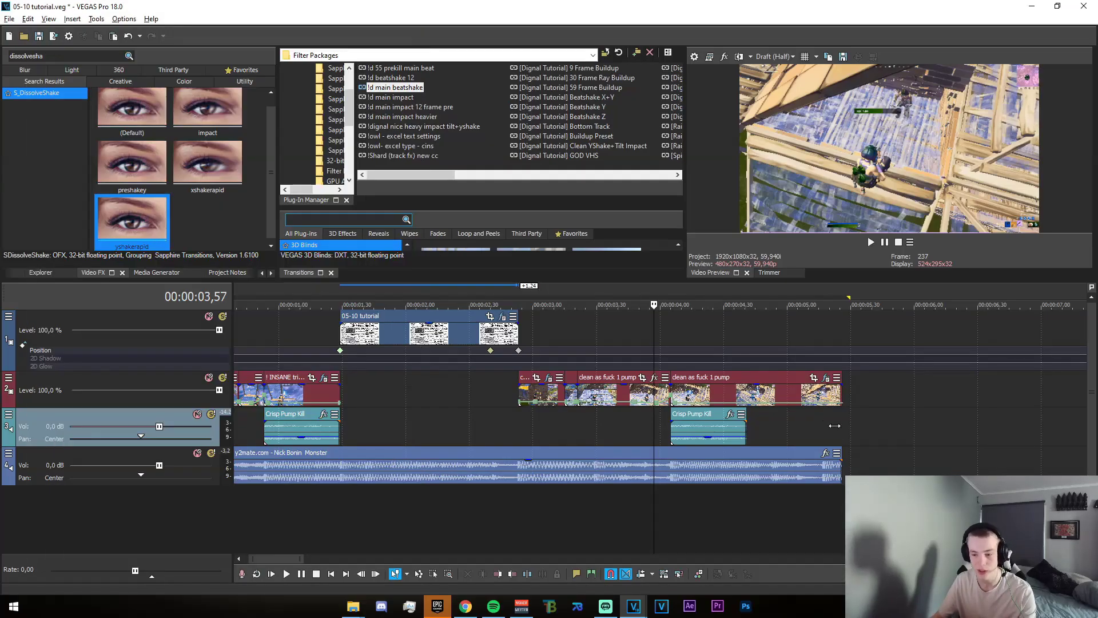
Step: Play the whole edit from the beginning to review the transition with the beatshake effect
{"action": "key", "text": "w"}
{"action": "left_click", "coordinate": [449, 375]}
{"action": "key", "text": "space"}
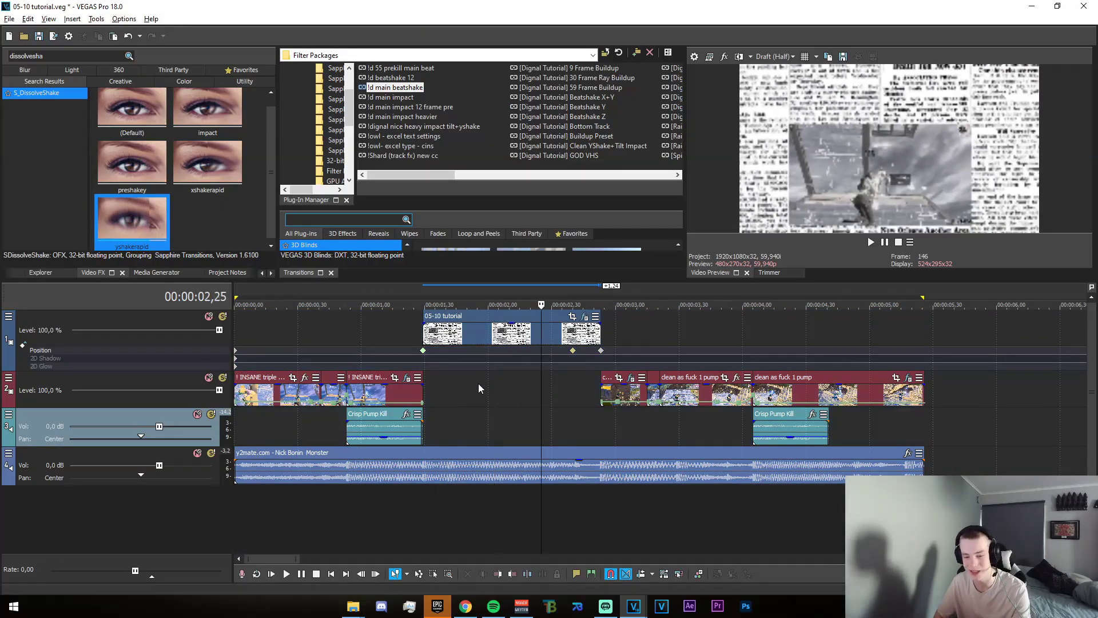
{"action": "key", "text": "space"}
{"action": "key", "text": "BackSpace"}
{"action": "key", "text": "space"}
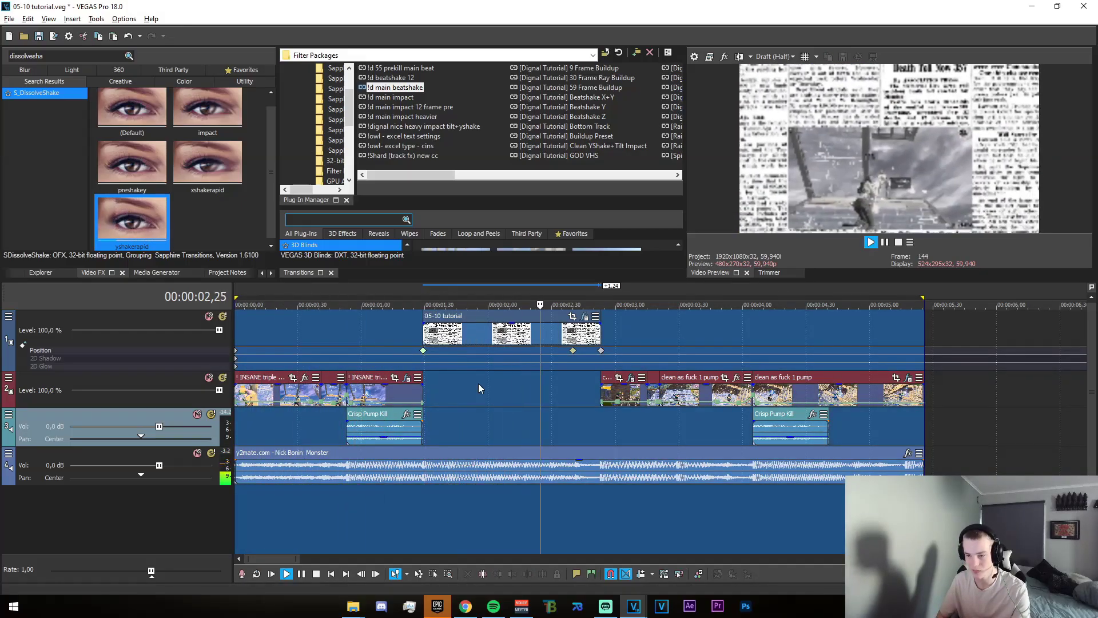
{"action": "key", "text": "space"}
{"action": "left_click_drag", "start_coordinate": [523, 412], "coordinate": [580, 442]}
{"action": "scroll", "coordinate": [591, 440], "scroll_direction": "up", "scroll_amount": 1}
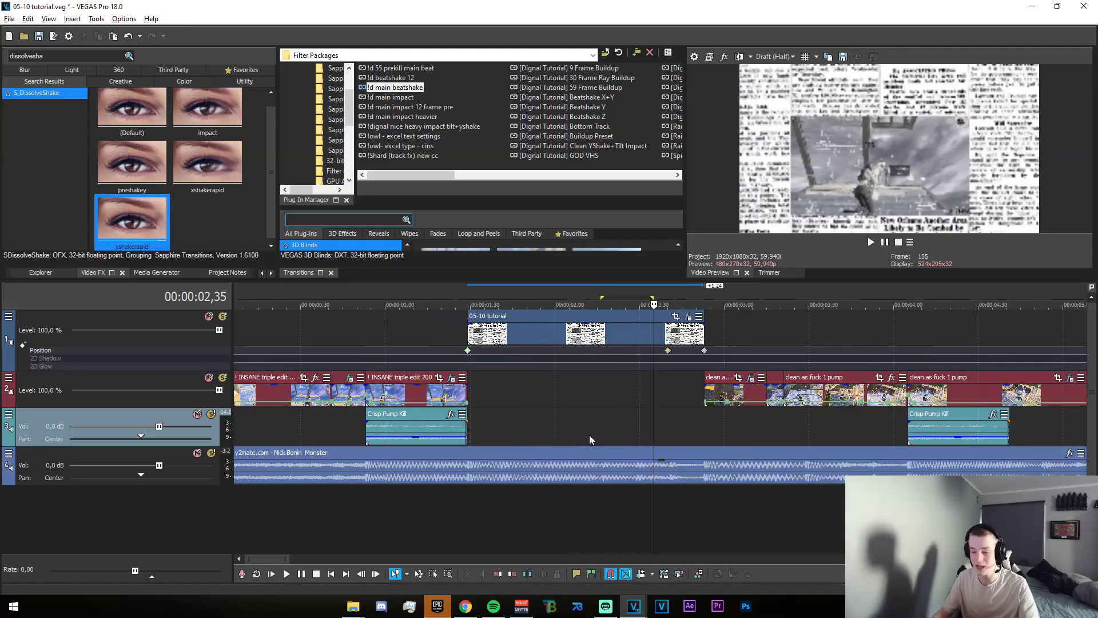
{"action": "scroll", "coordinate": [595, 432], "scroll_direction": "down", "scroll_amount": 4}
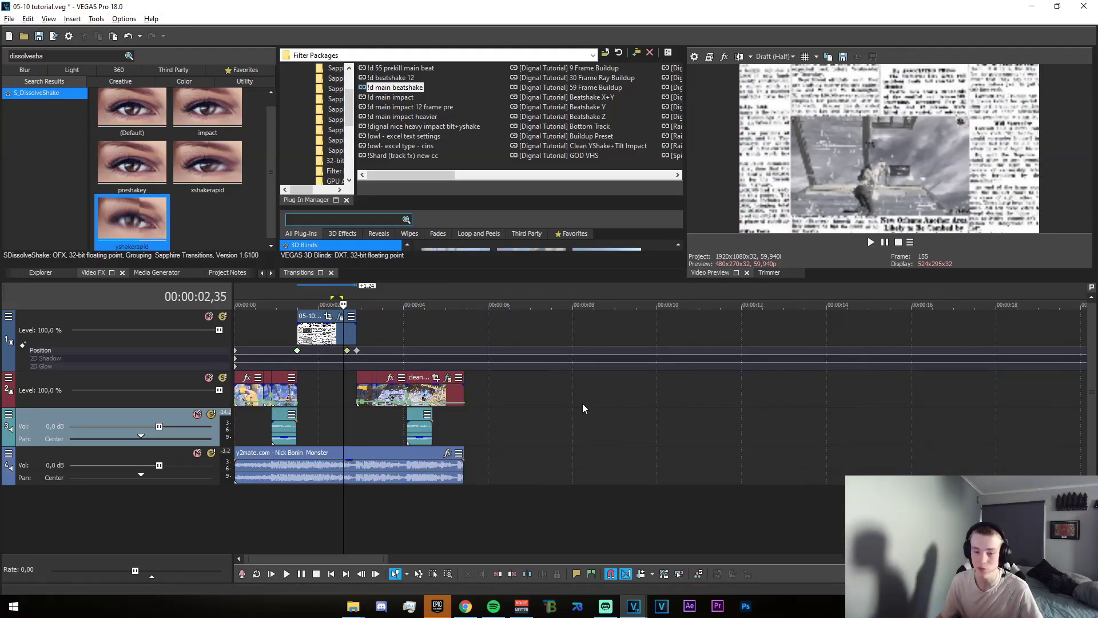